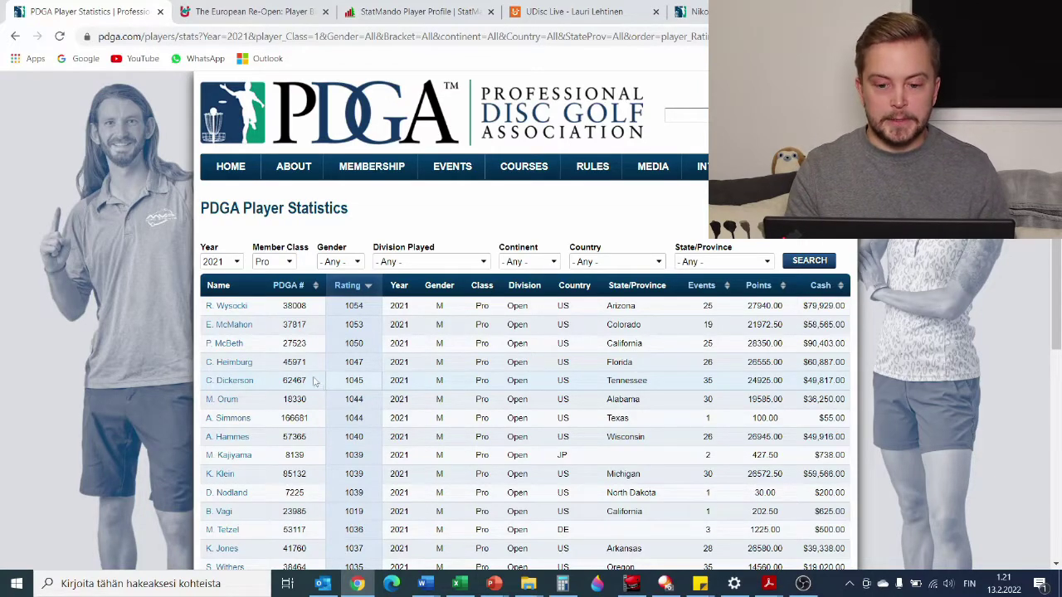
Filter the 2021 Pro statistics to Finland and sort the players by rating
left_click(618, 262)
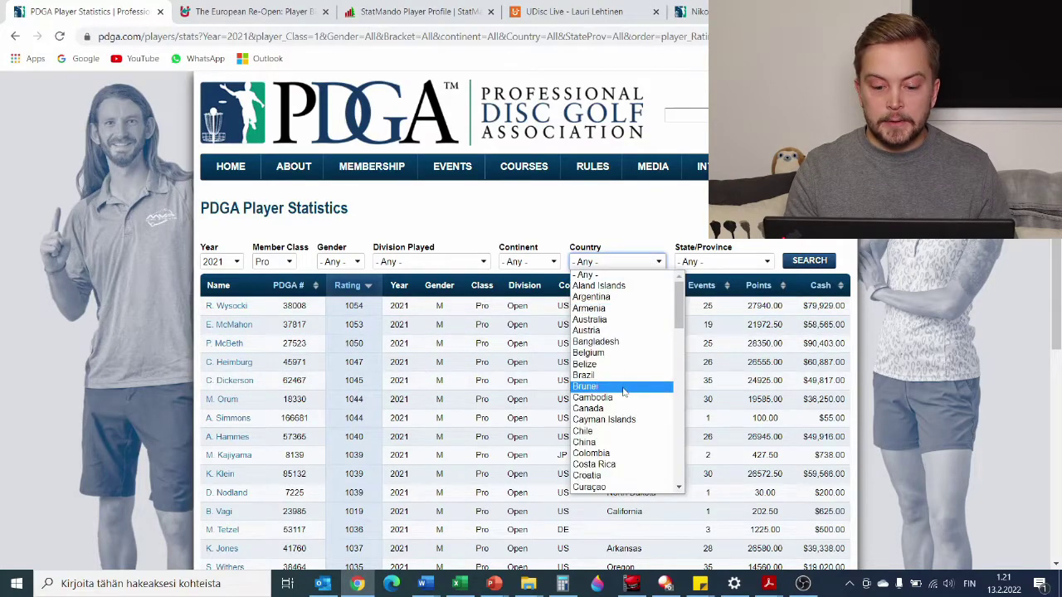
scroll(625, 390, "down", 3)
left_click(601, 416)
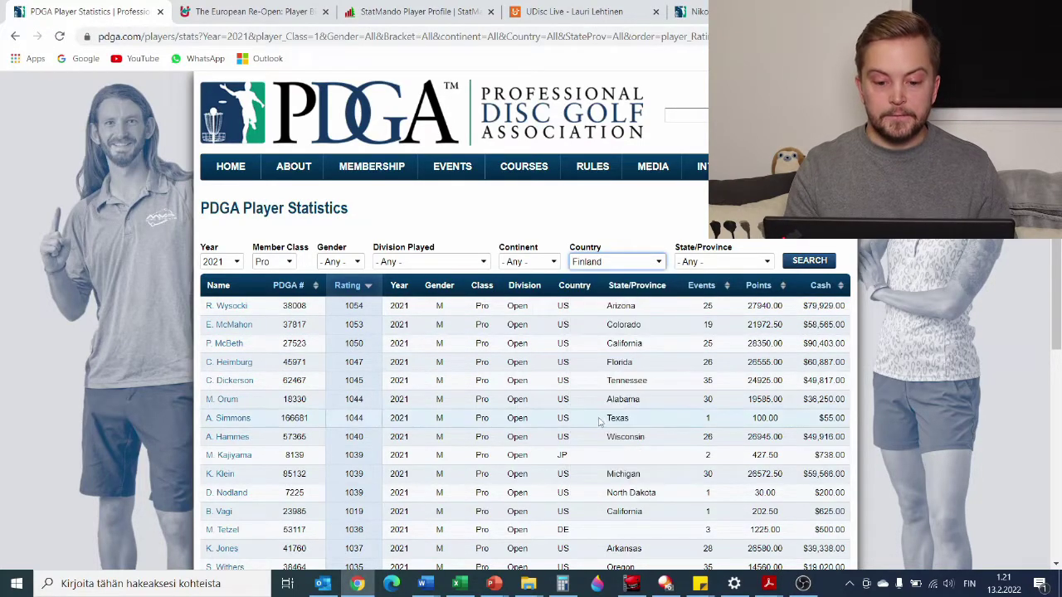
left_click(809, 260)
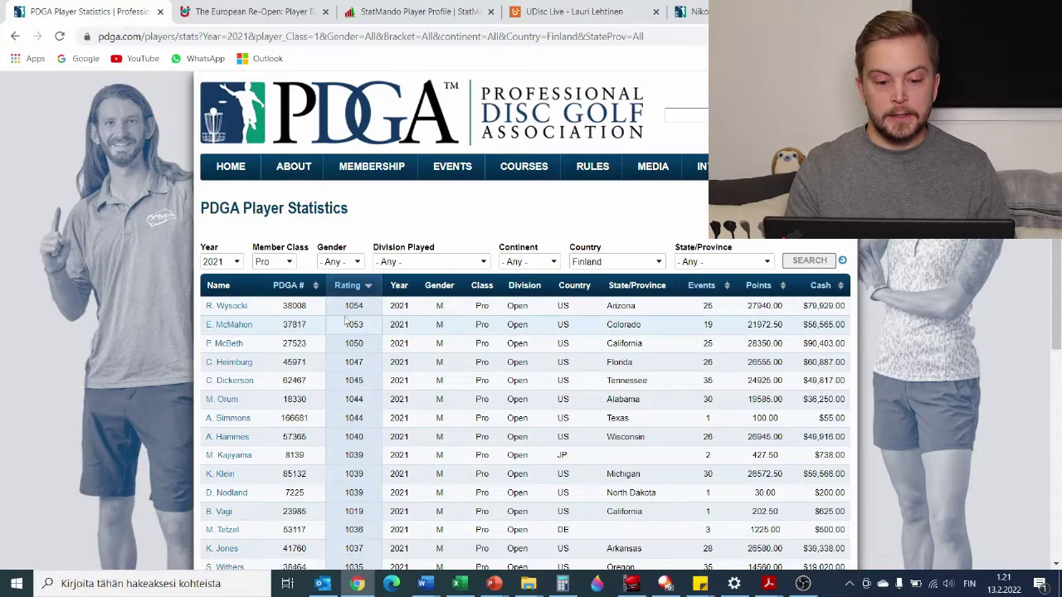
left_click(374, 291)
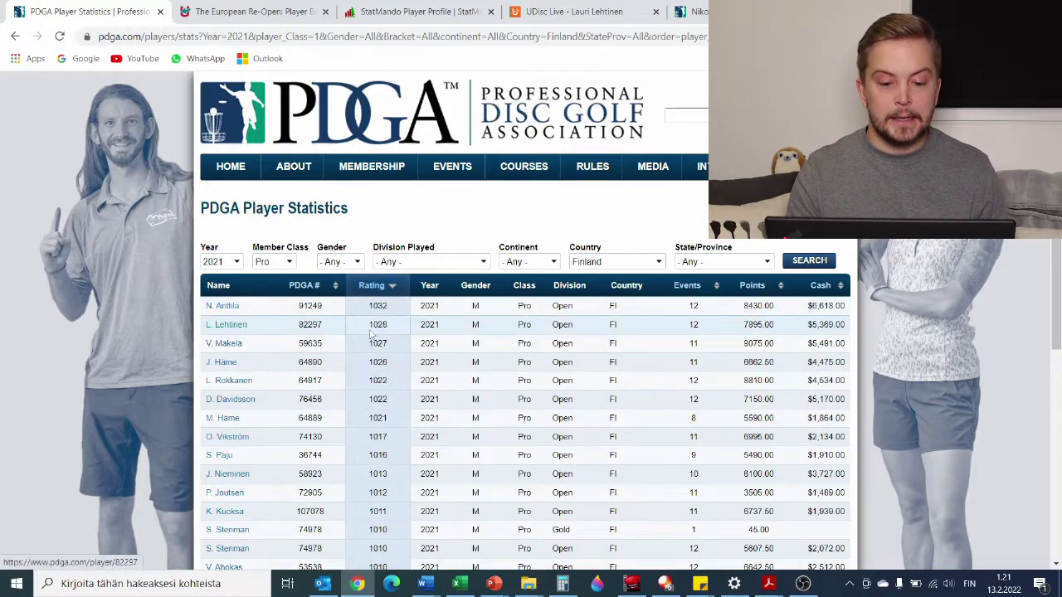
Highlight the second-ranked player's 1028 rating, then the third-ranked player's name and 1027 rating
left_click_drag(371, 324, 400, 329)
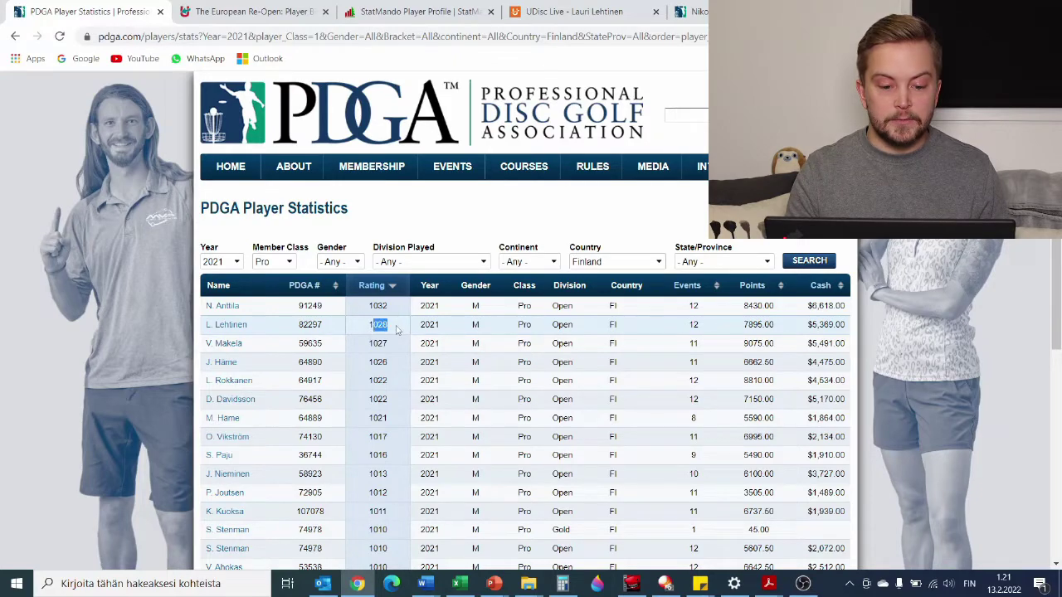
left_click(367, 328)
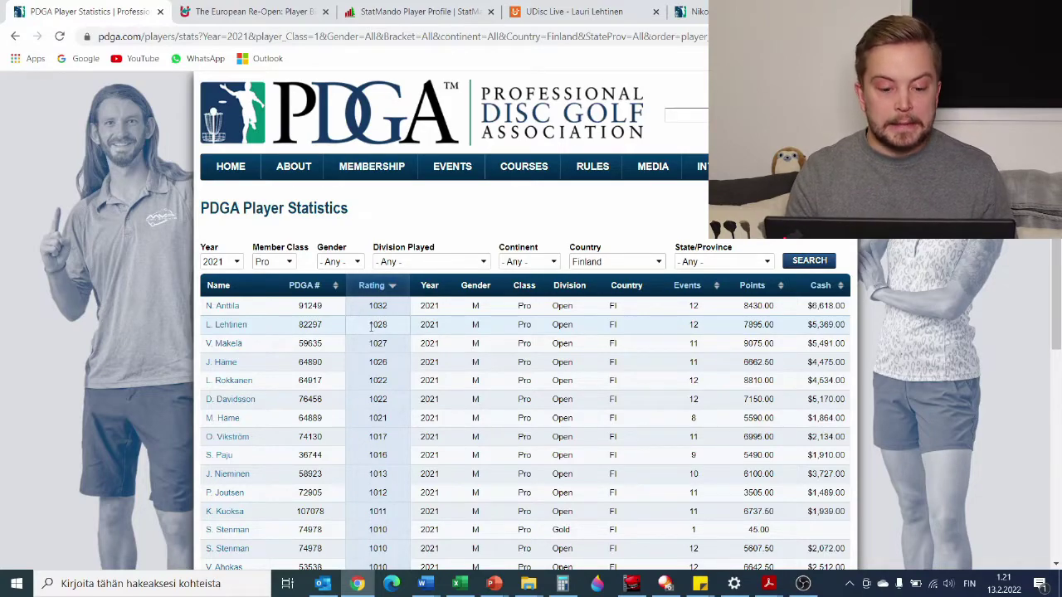
left_click_drag(264, 347, 192, 352)
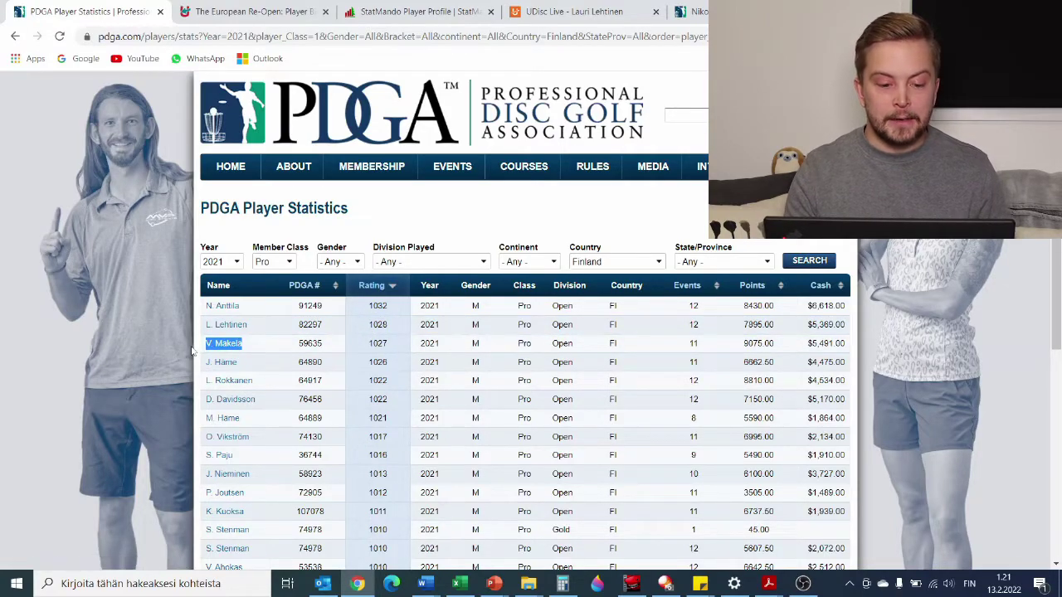
double_click(374, 345)
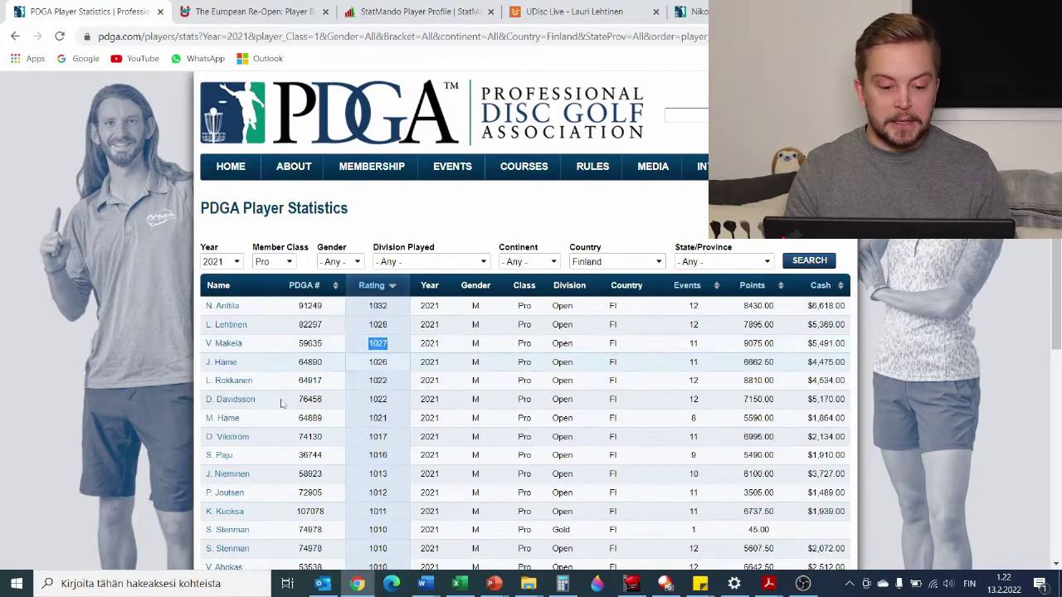
left_click(288, 461)
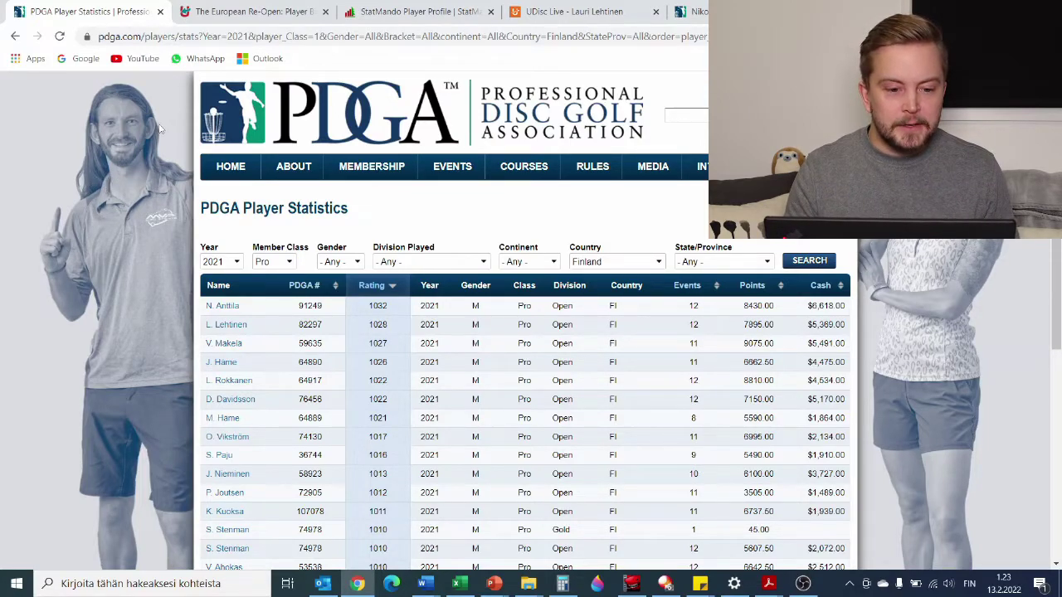
Bring up the European Re-Open article and highlight words in its title
left_click(250, 17)
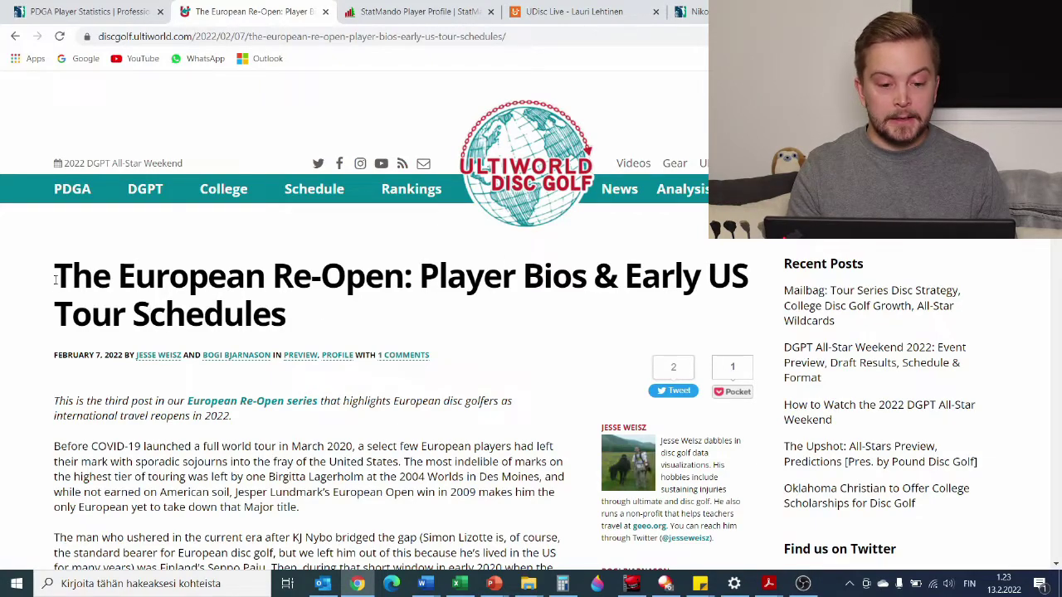
left_click_drag(47, 282, 419, 282)
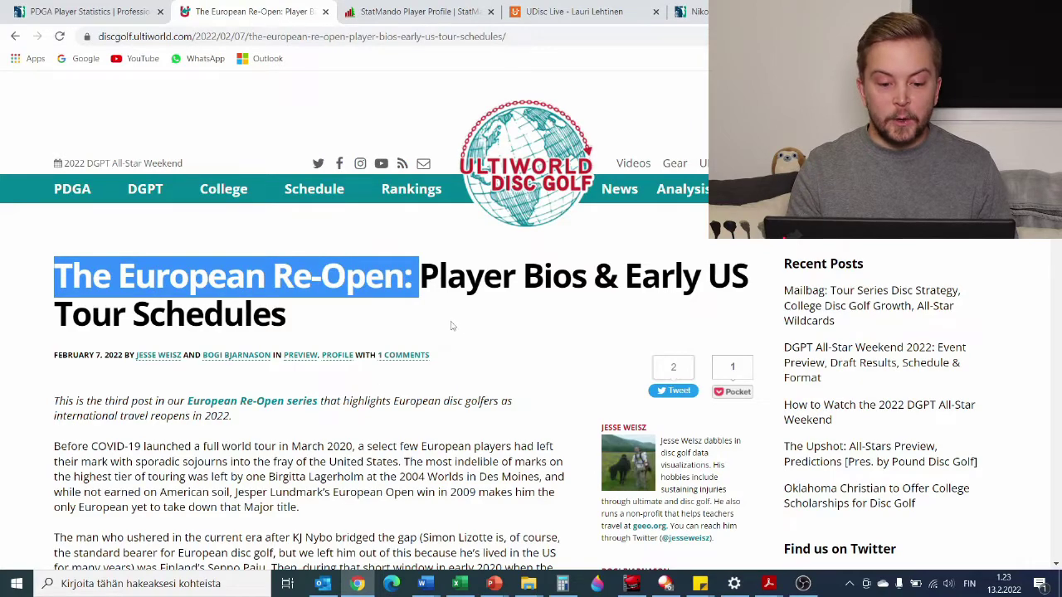
left_click(451, 327)
left_click_drag(571, 282, 403, 282)
left_click_drag(150, 315, 72, 316)
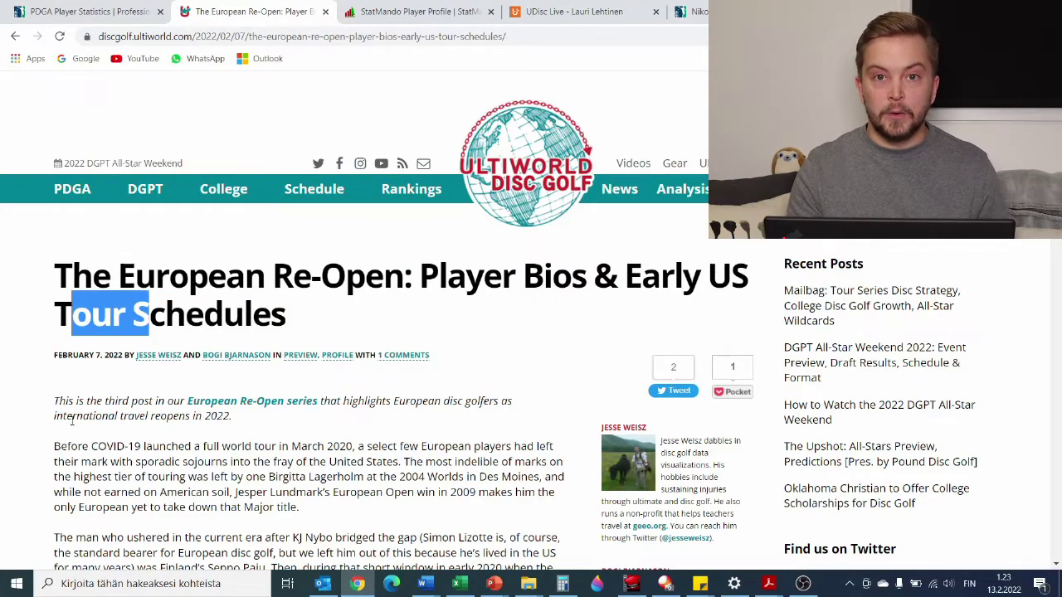
Highlight the first Finnish player's age and his 2021 European Disc Golf Championship win
scroll(72, 420, "down", 12)
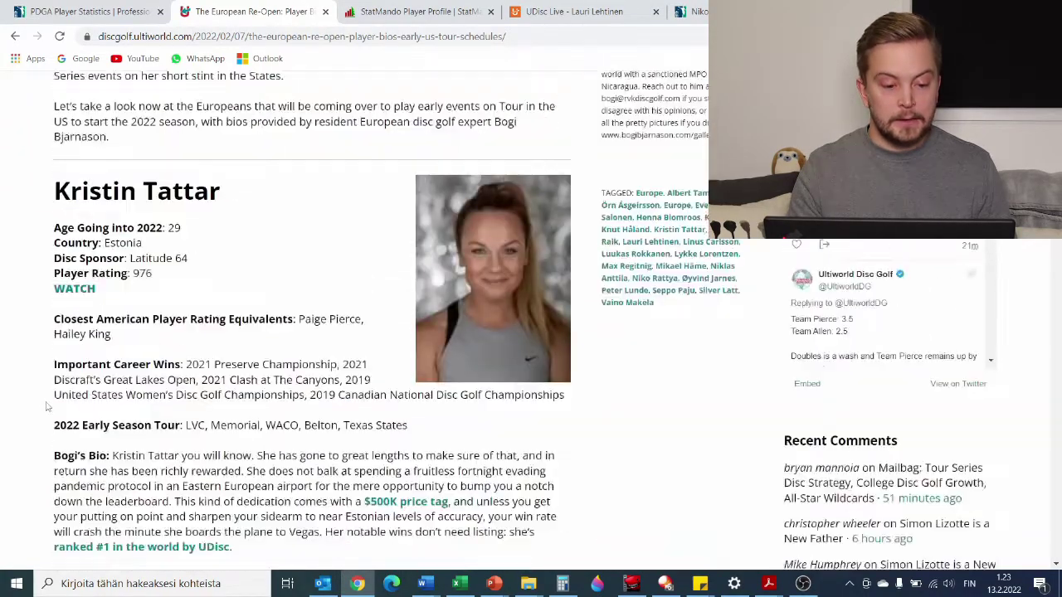
scroll(47, 405, "down", 15)
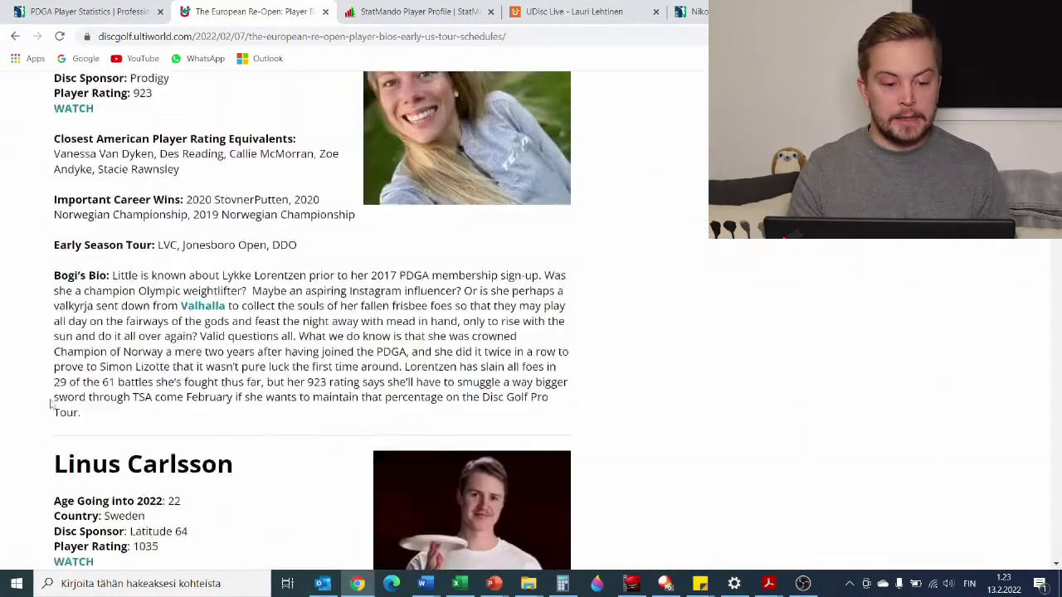
scroll(49, 404, "down", 6)
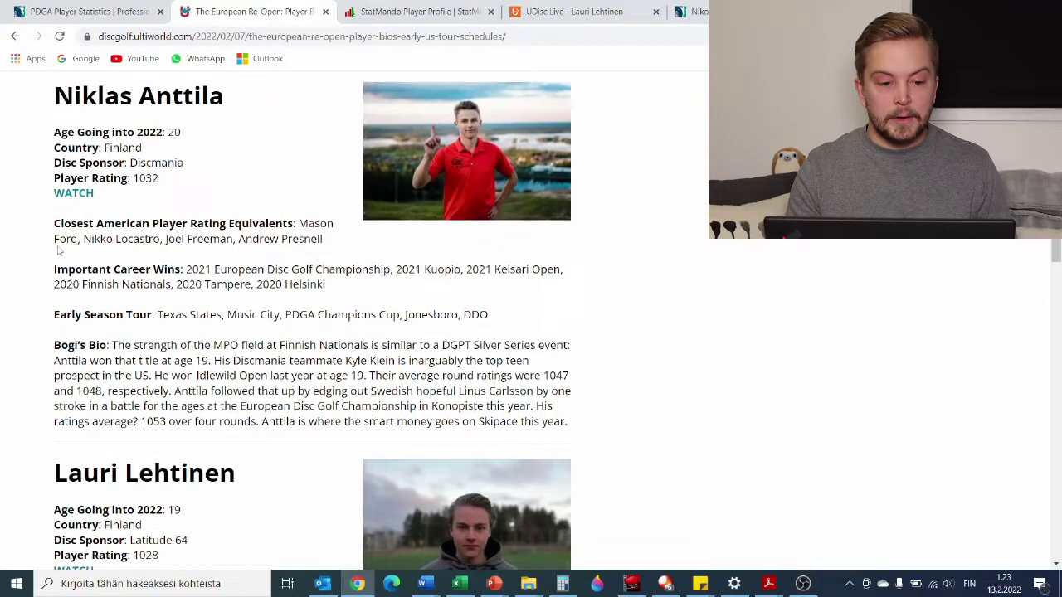
left_click_drag(55, 95, 199, 96)
left_click_drag(181, 133, 149, 133)
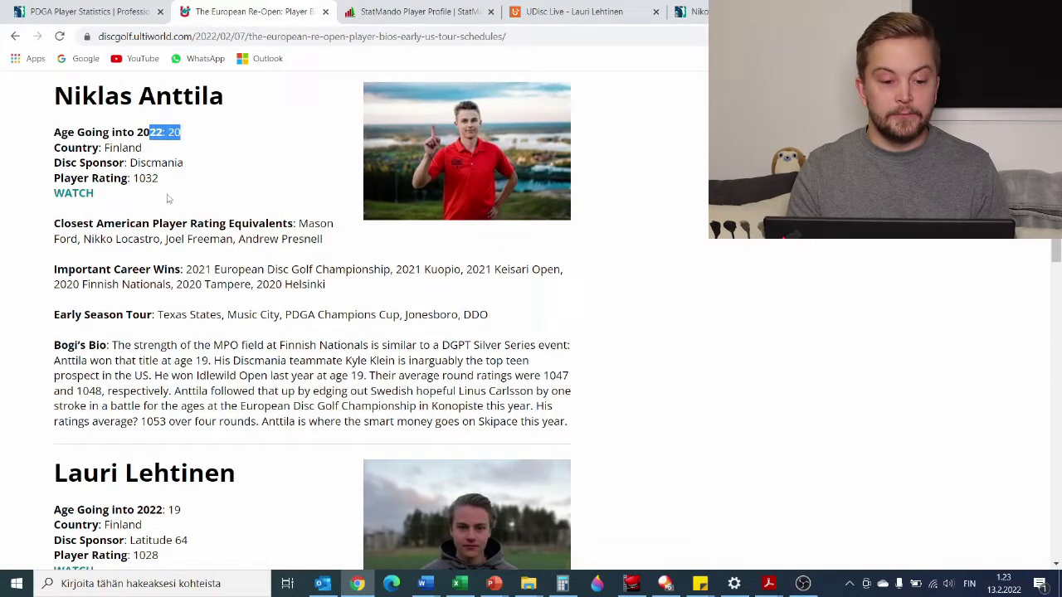
left_click_drag(186, 270, 396, 270)
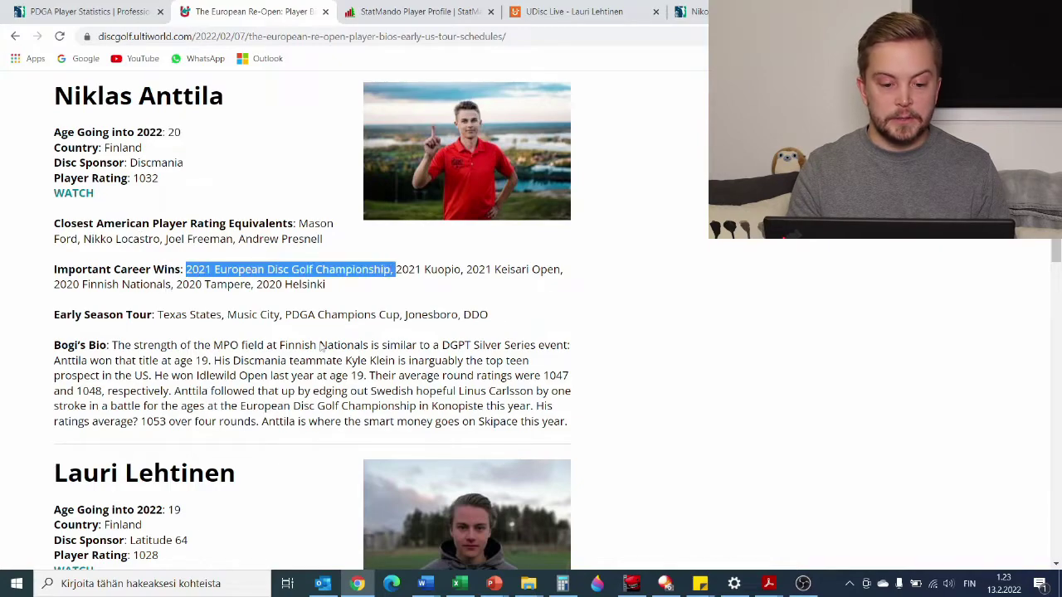
Highlight the next player's age of 19, sponsor Latitude 64 and important career wins
scroll(54, 307, "down", 3)
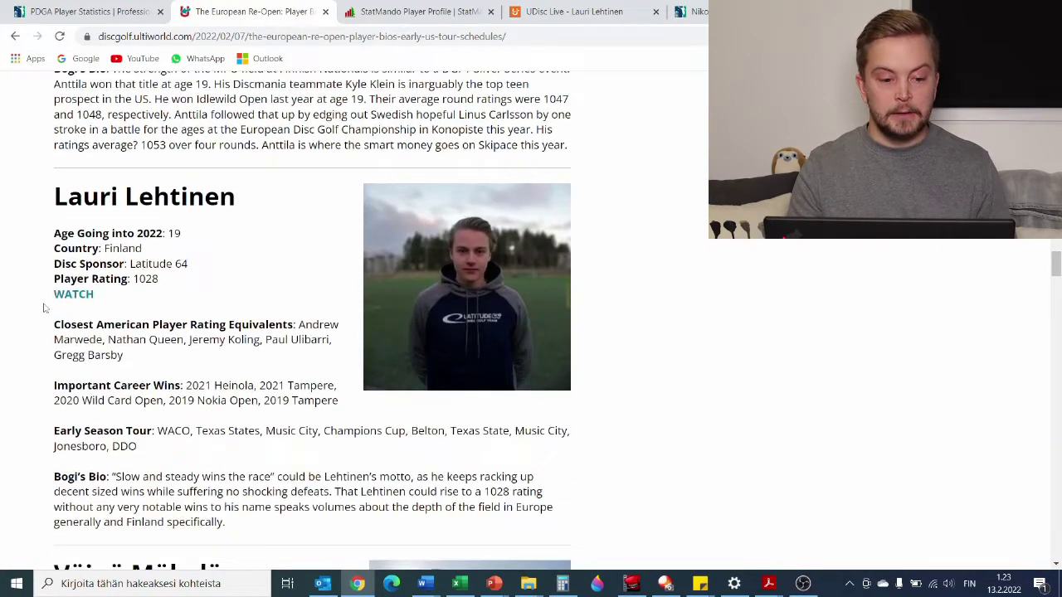
left_click_drag(184, 236, 135, 235)
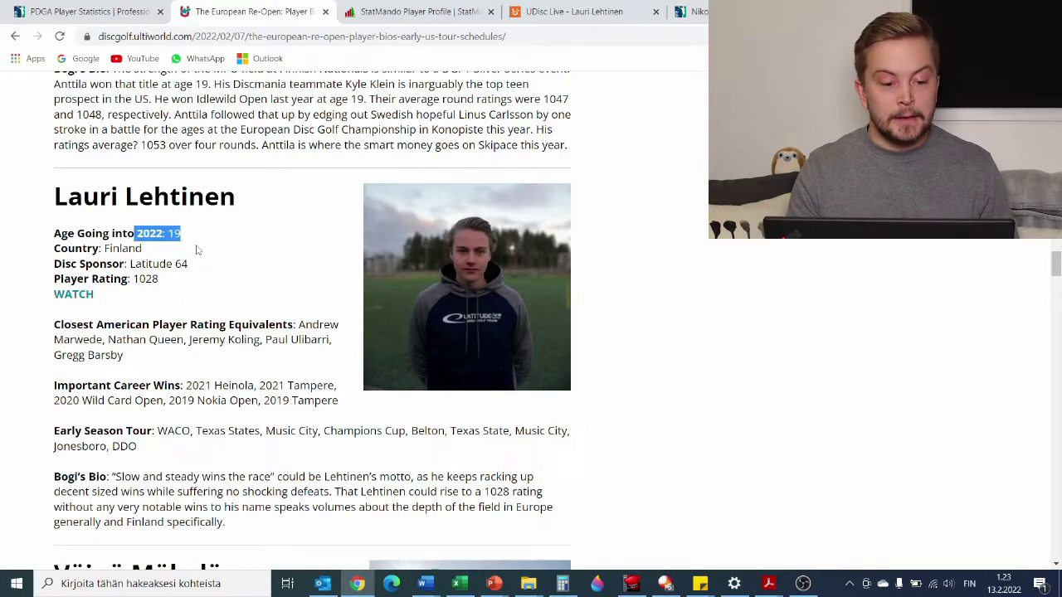
left_click(190, 314)
left_click_drag(189, 266, 124, 264)
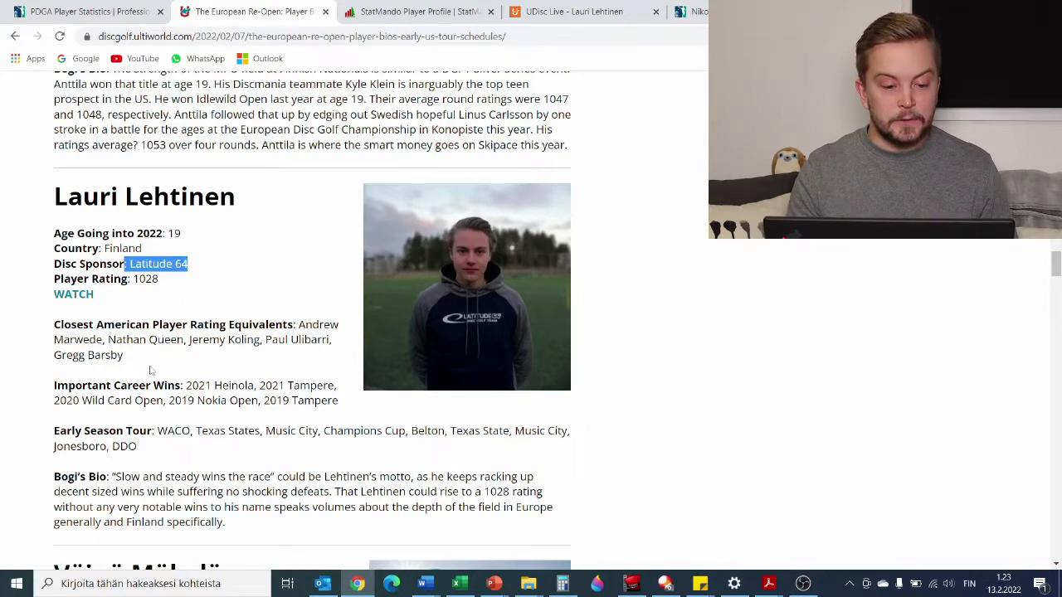
scroll(213, 353, "down", 2)
left_click_drag(192, 247, 330, 292)
left_click(261, 286)
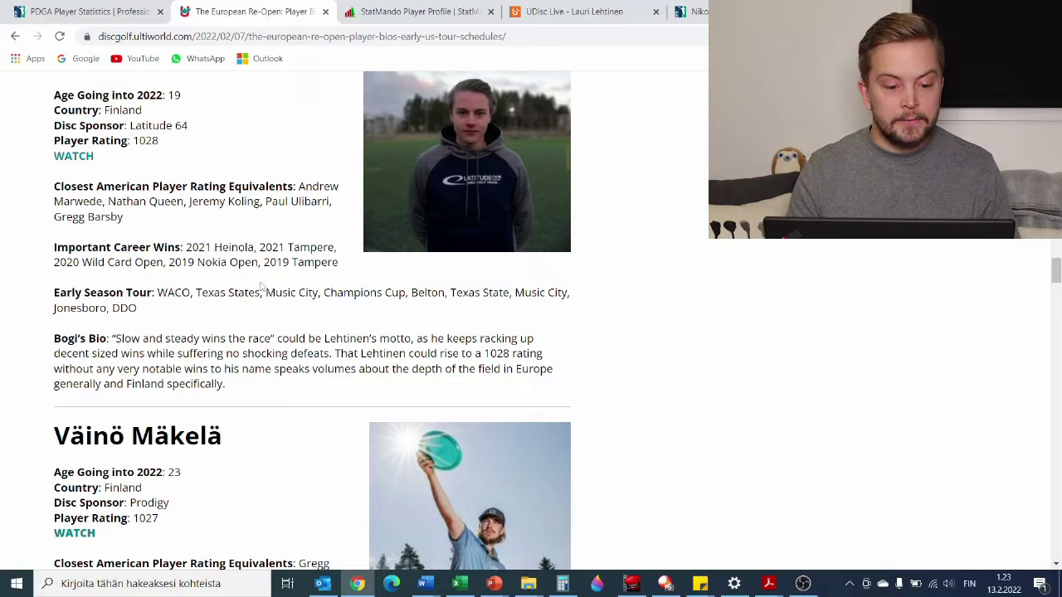
Highlight the following player's age of 23 and his 2021 Finnish Nationals win
scroll(50, 319, "down", 3)
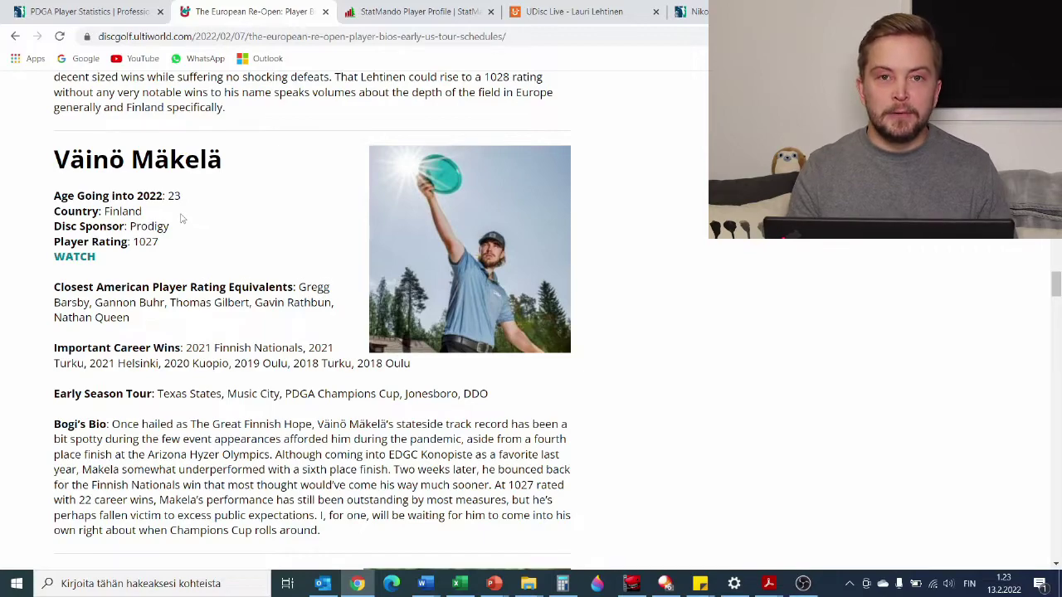
left_click_drag(189, 197, 137, 196)
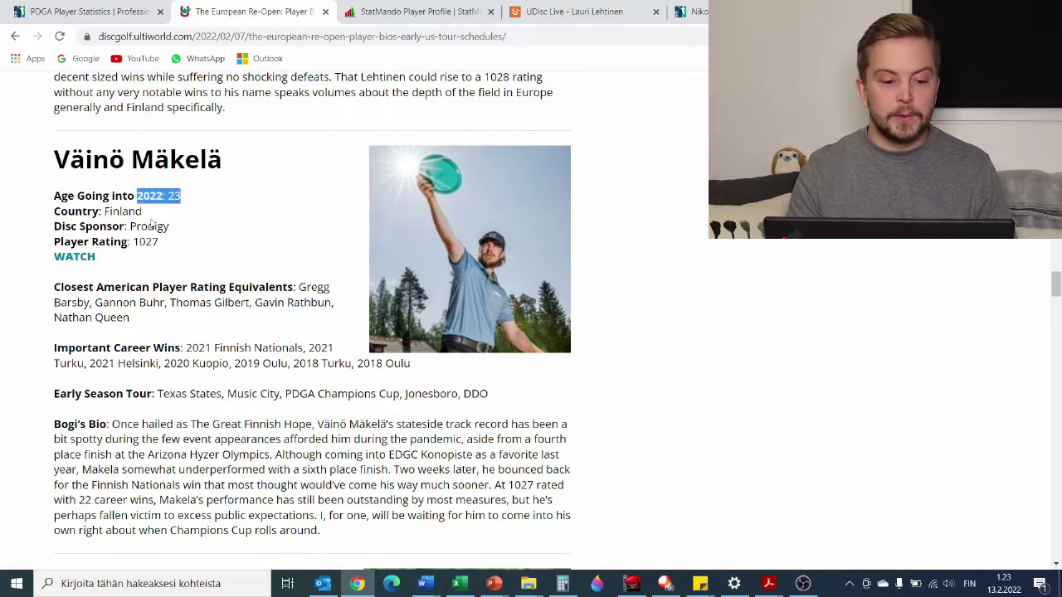
left_click(233, 347)
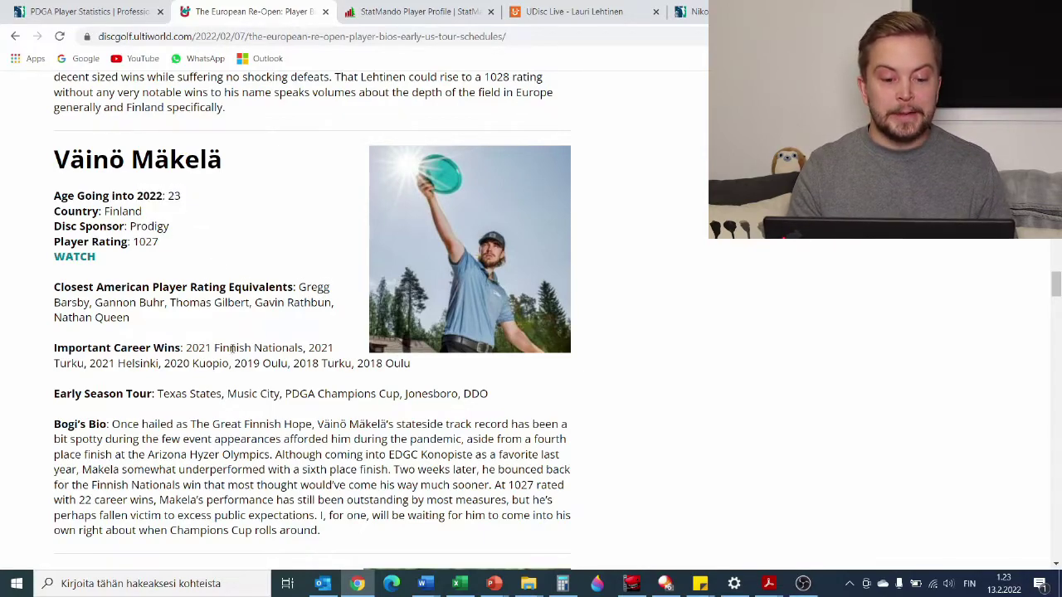
left_click_drag(188, 348, 279, 349)
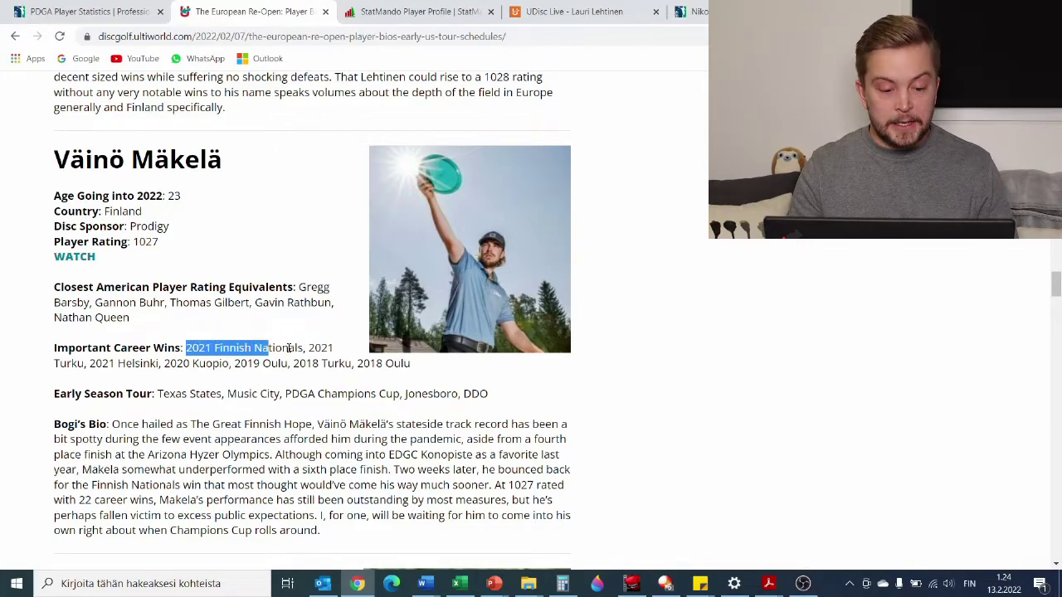
Scroll back to the article's top and move to the StatMando profile tab
scroll(66, 380, "down", 20)
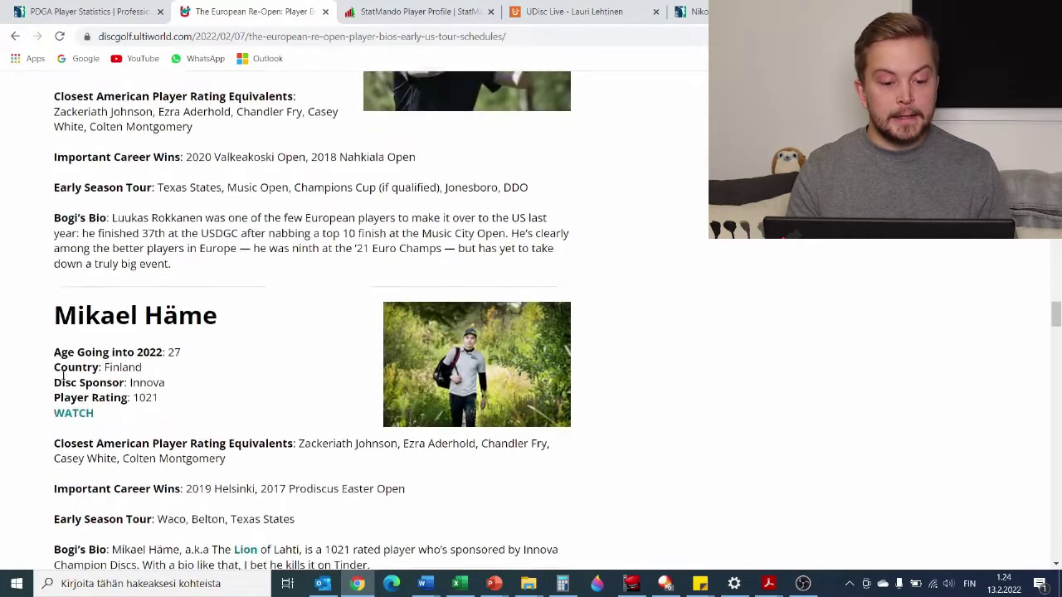
scroll(62, 378, "down", 2)
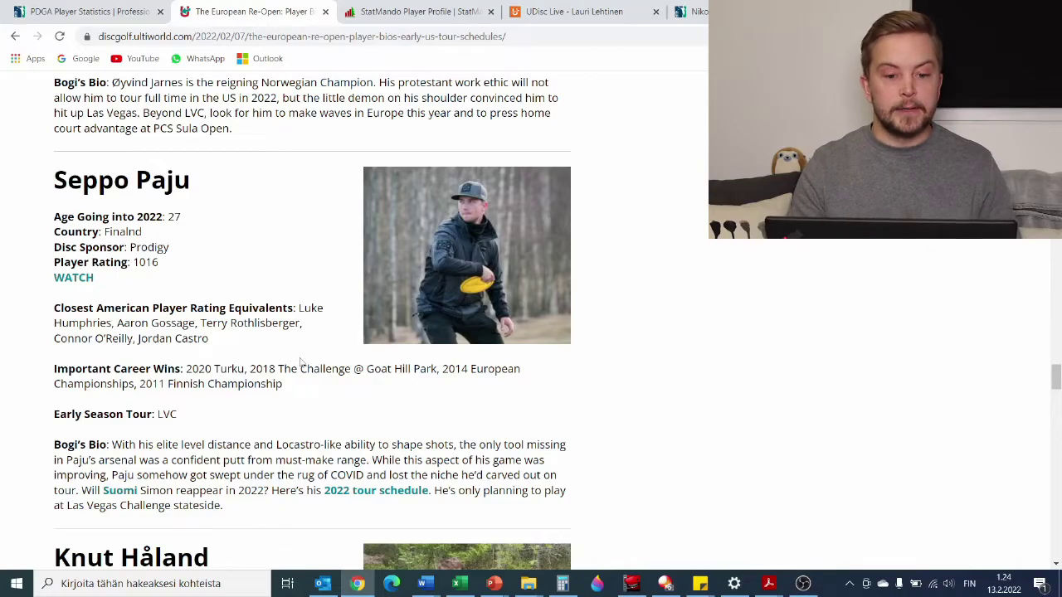
scroll(309, 259, "up", 3)
scroll(309, 259, "up", 20)
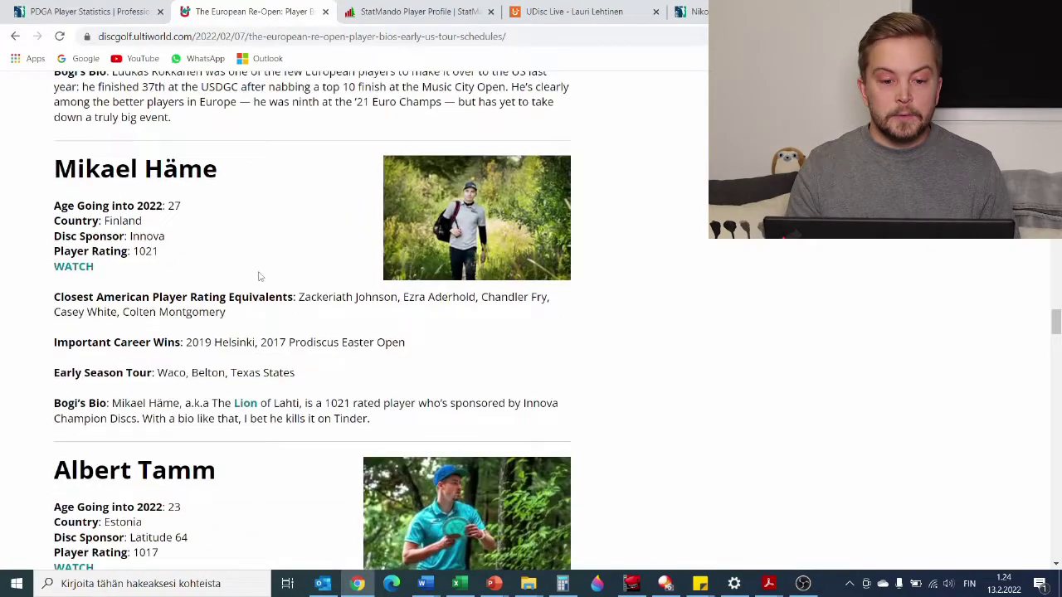
scroll(250, 274, "up", 20)
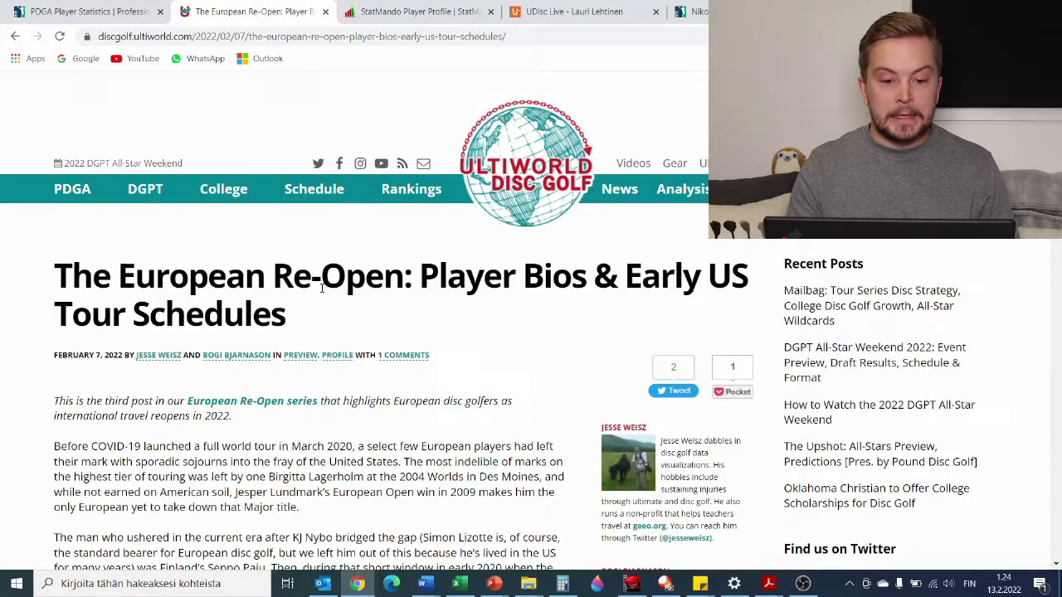
key("ctrl+Tab")
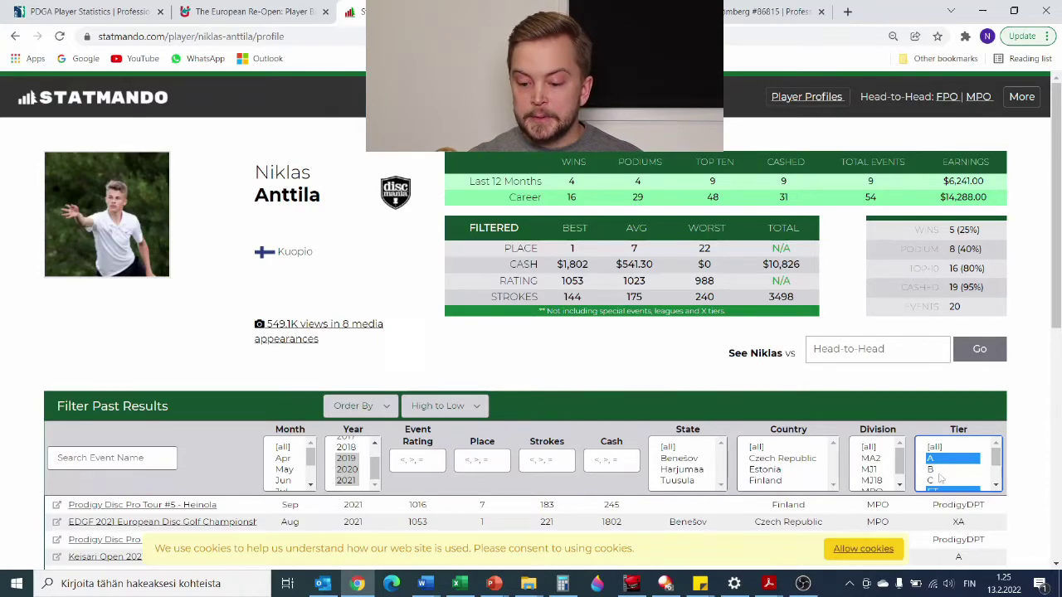
Scroll the tier A filtered results to review place, cash, rating and stroke figures
mouse_move(997, 466)
left_mouse_down()
mouse_move(996, 486)
mouse_move(997, 452)
left_mouse_up()
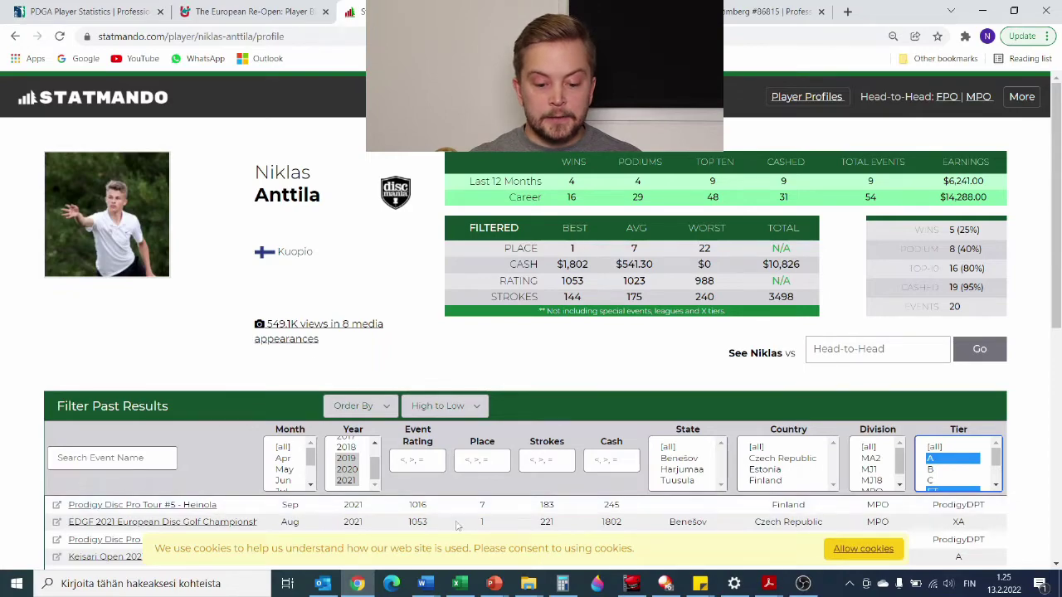
Bring the workbook forward and mark the Finnish nationality, both groups' event counts and American Win-% values
left_click(463, 585)
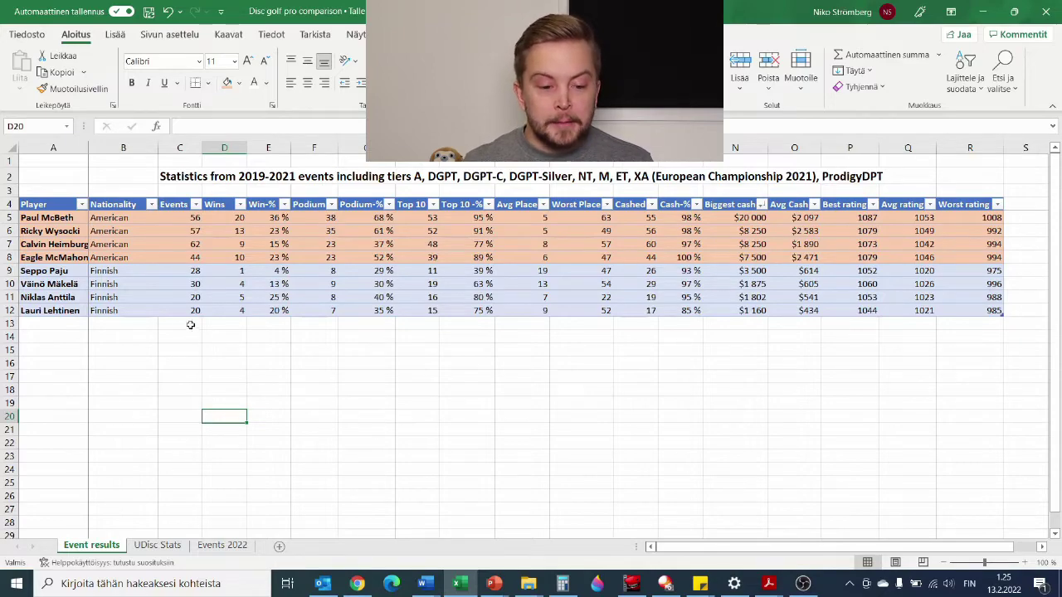
left_click_drag(120, 216, 142, 299)
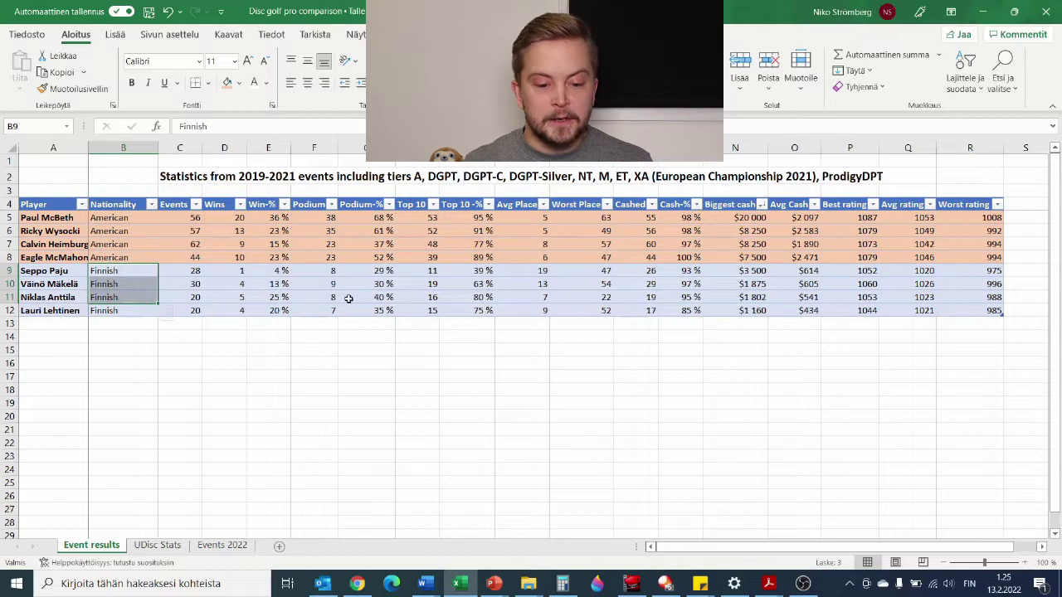
left_click(484, 380)
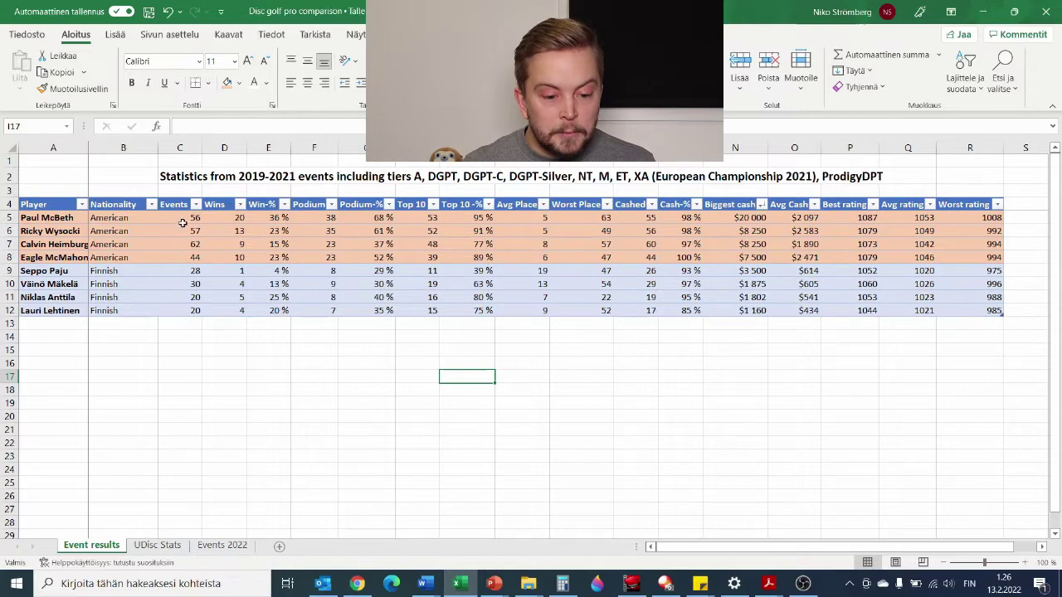
left_click_drag(182, 220, 187, 257)
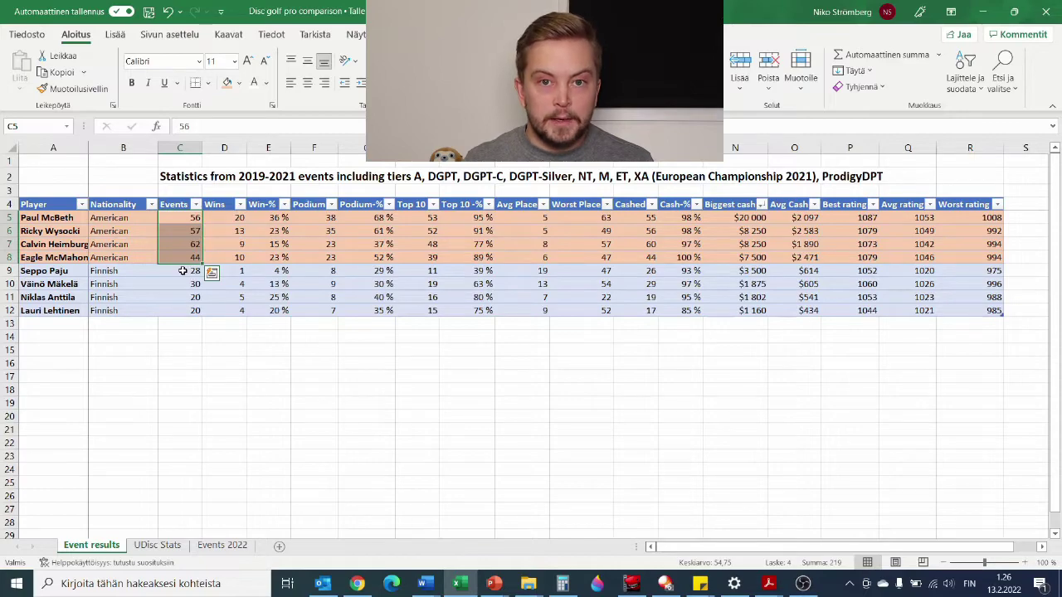
left_click_drag(183, 270, 187, 311)
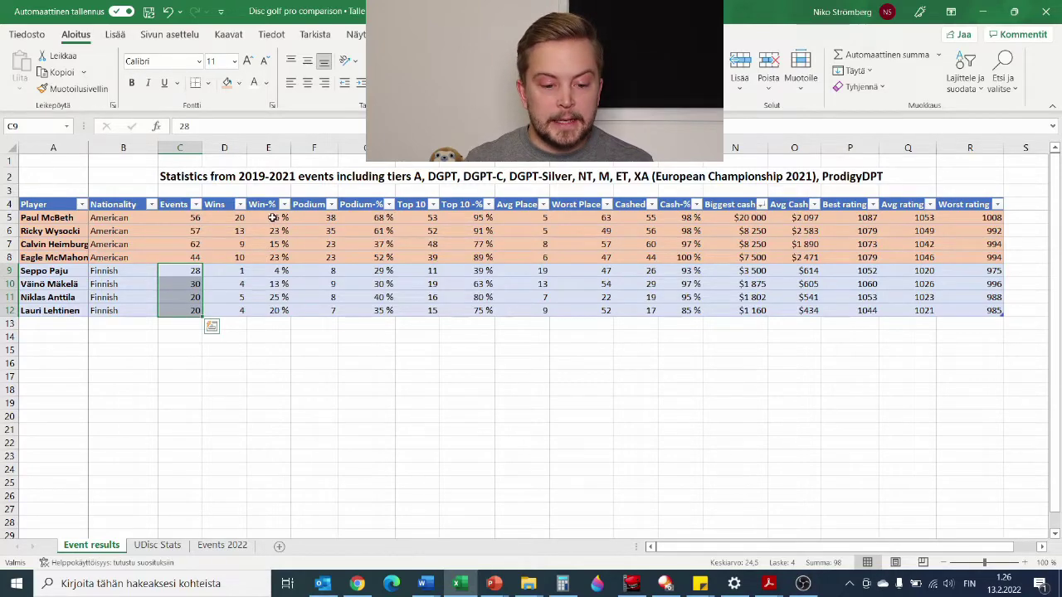
left_click_drag(269, 219, 268, 257)
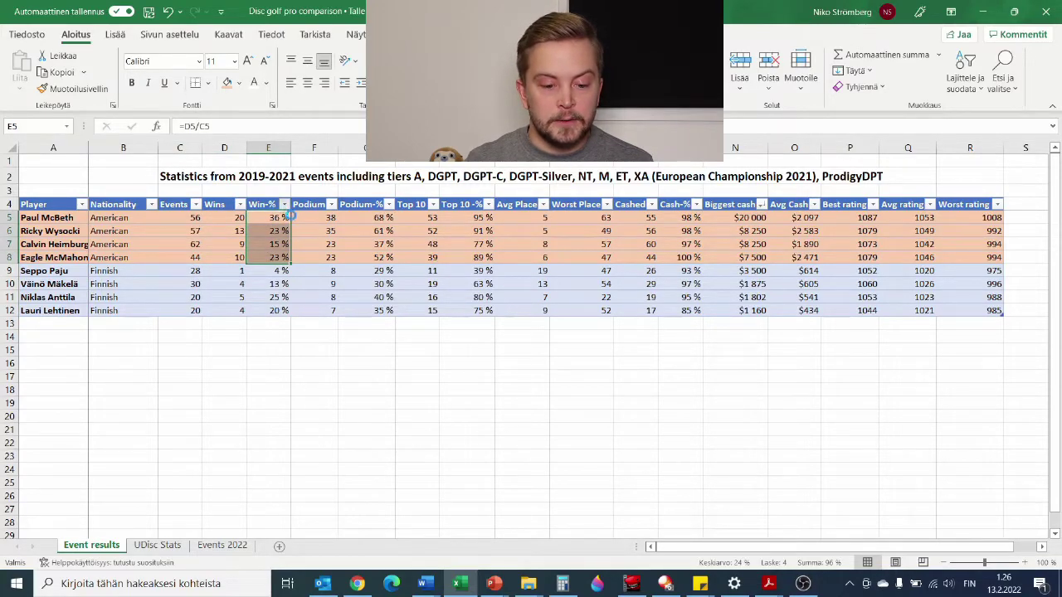
Sort players by Win-% from highest to lowest and mark the four highest values
left_click(285, 205)
left_click(238, 241)
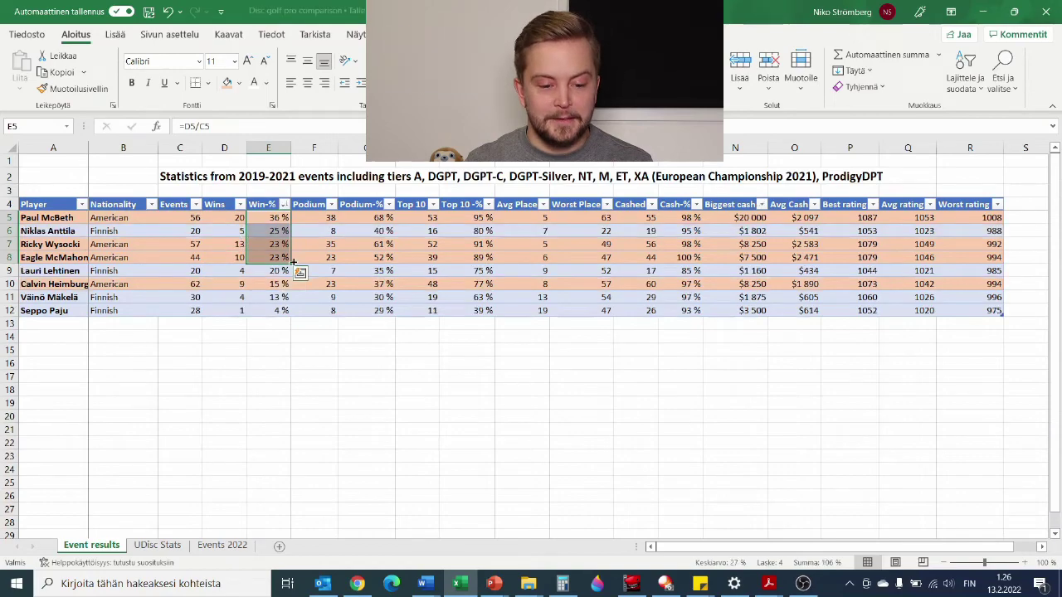
left_click(279, 218)
left_click_drag(280, 217, 272, 238)
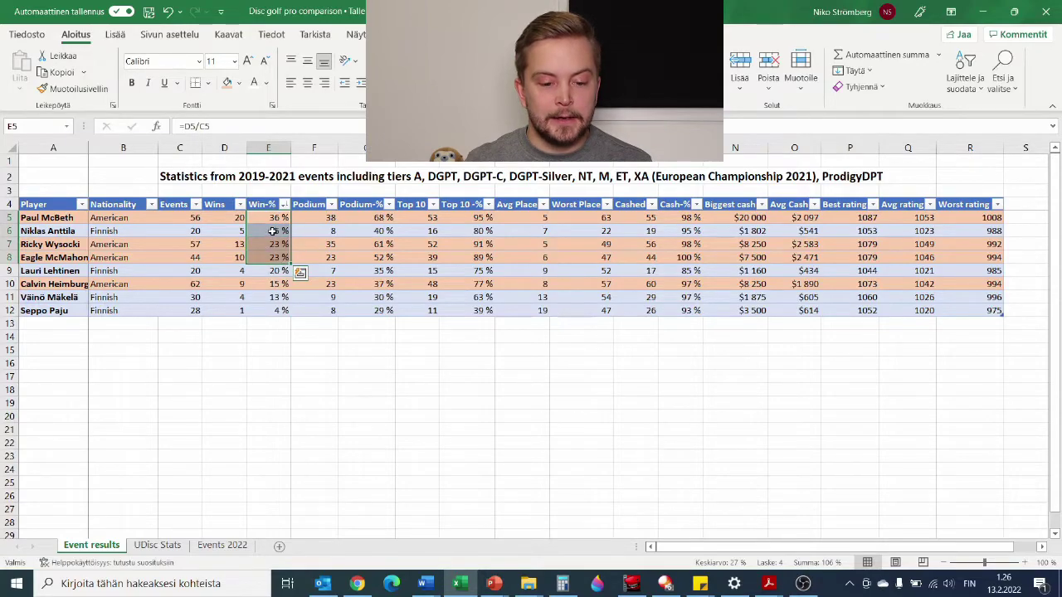
left_click(272, 233)
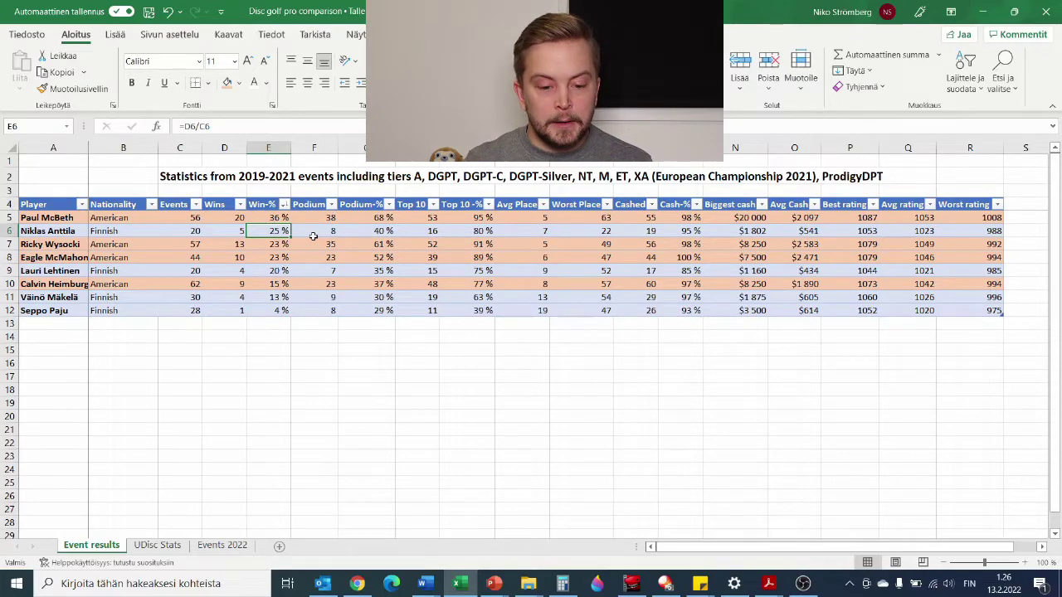
Sort by Podium-% from highest to lowest and mark the four highest Podium-% values
left_click(388, 204)
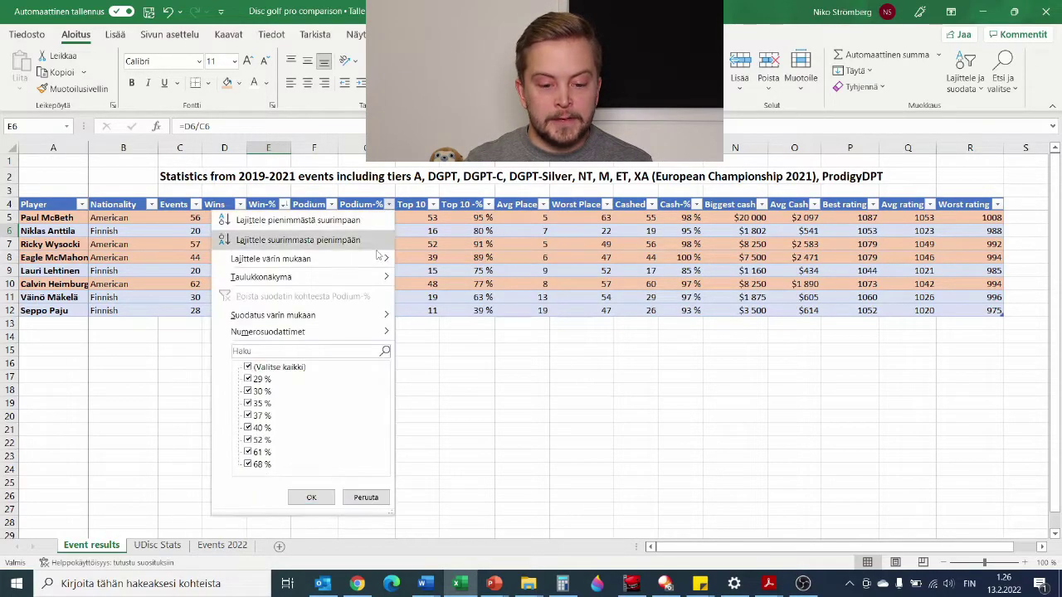
key("Escape")
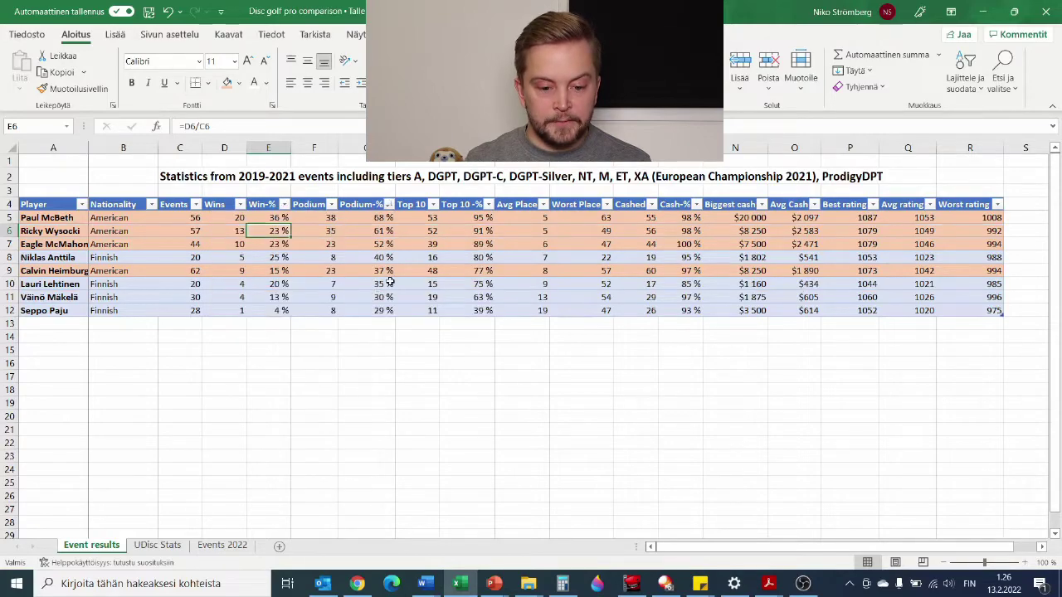
left_click_drag(377, 217, 366, 244)
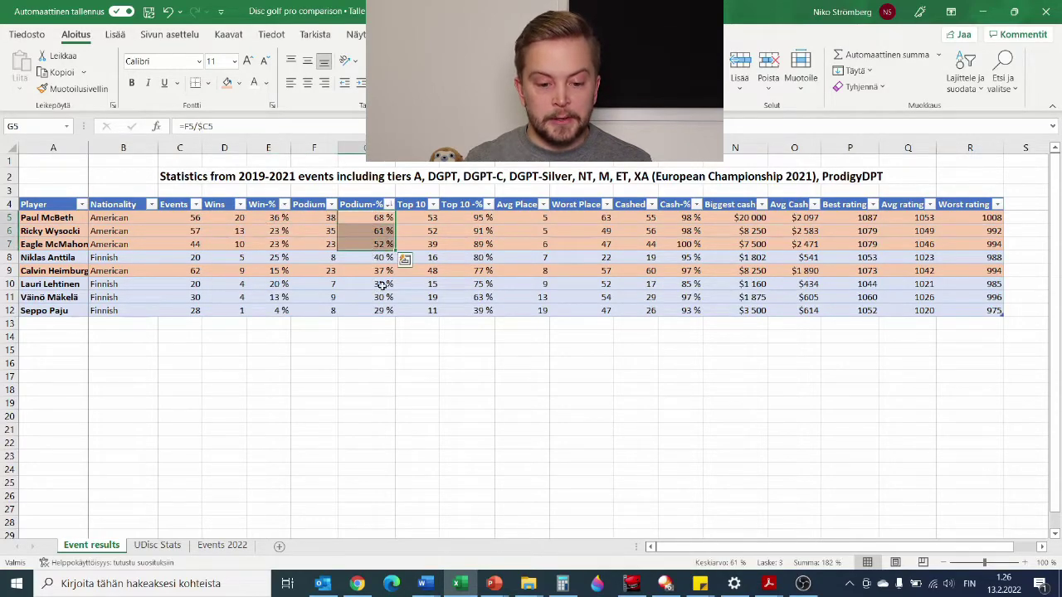
left_click(364, 261)
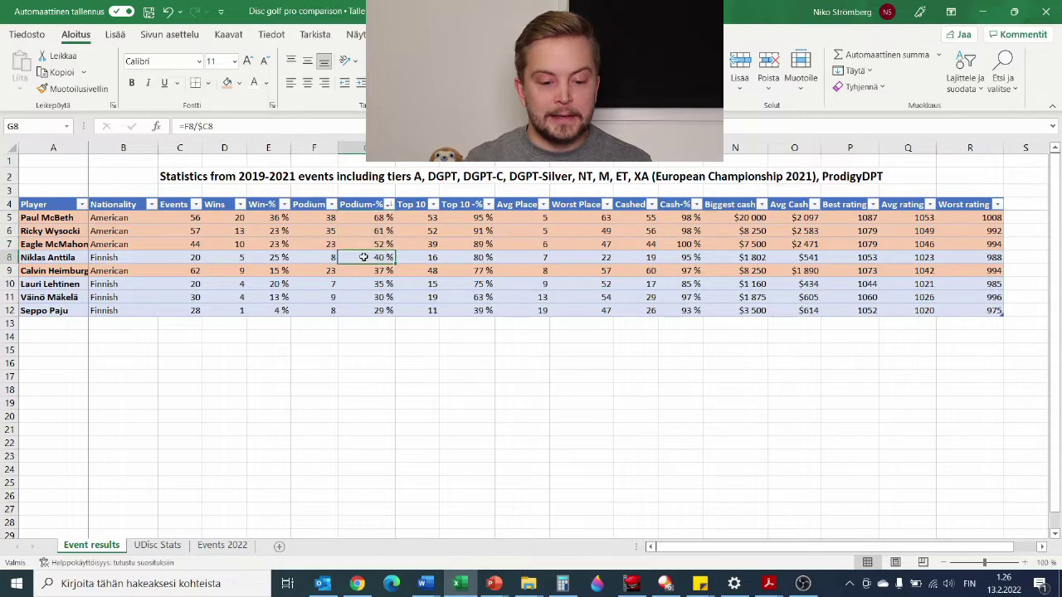
left_click_drag(379, 217, 379, 260)
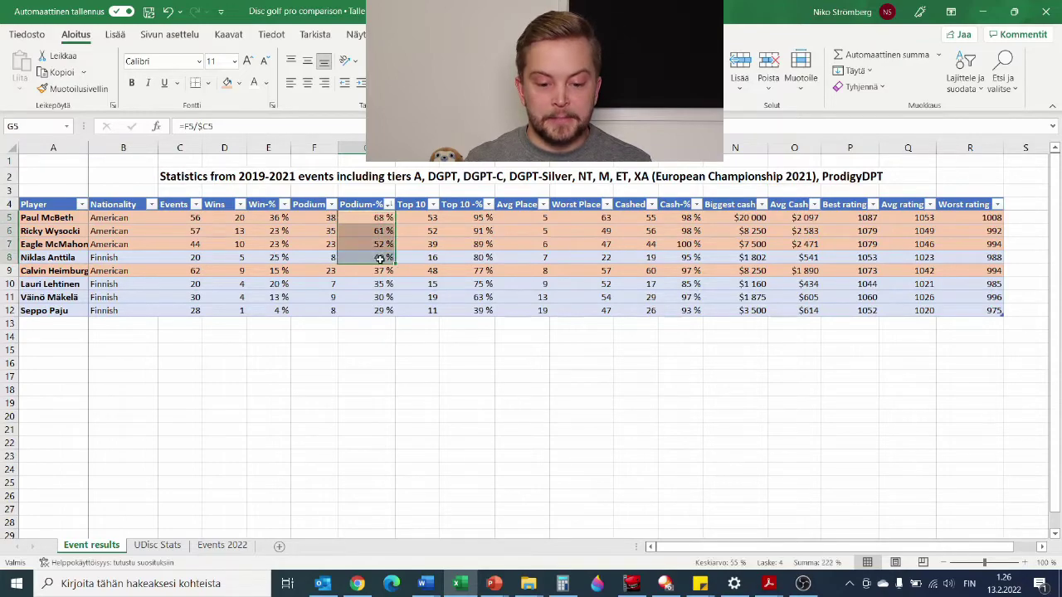
Sort by Top 10 -% from highest to lowest (95% down to 39%) and mark Avg Place values
left_click(488, 217)
left_click(490, 205)
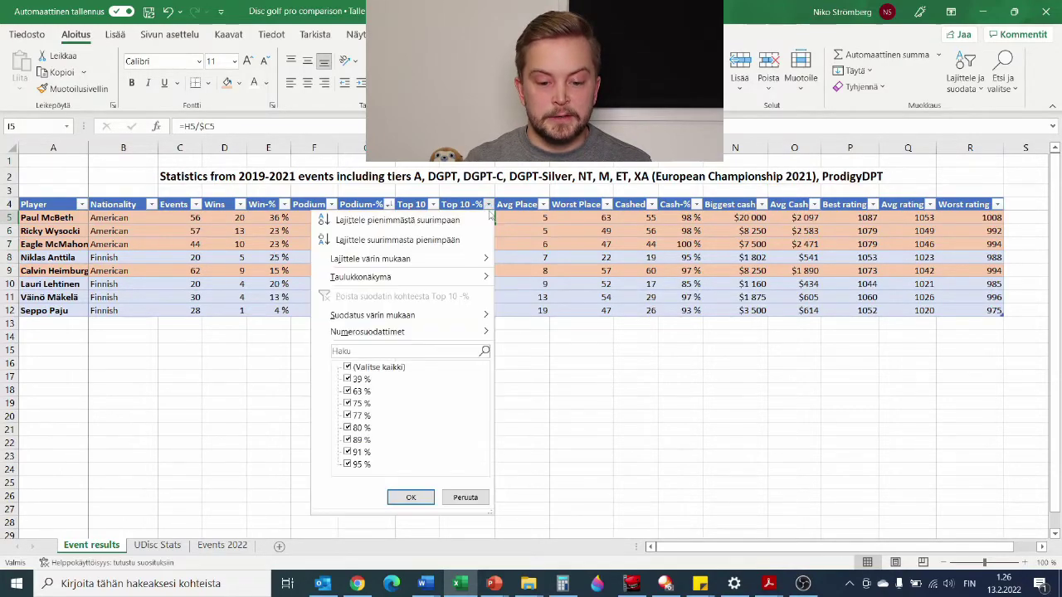
left_click(403, 244)
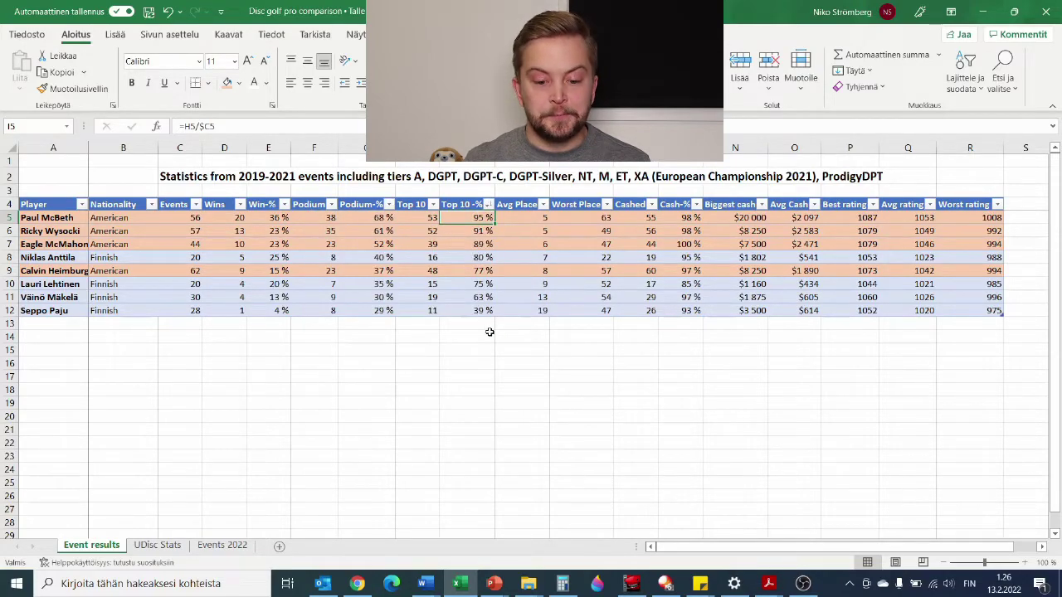
mouse_move(467, 217)
left_mouse_down()
mouse_move(463, 272)
mouse_move(469, 218)
left_mouse_up()
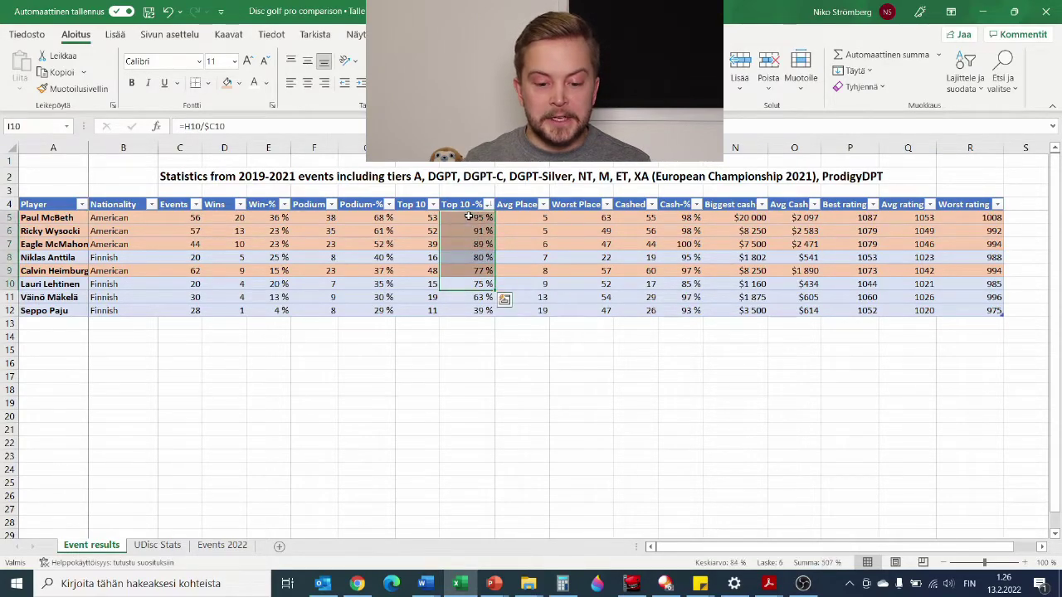
left_click_drag(549, 220, 547, 311)
left_click(544, 218)
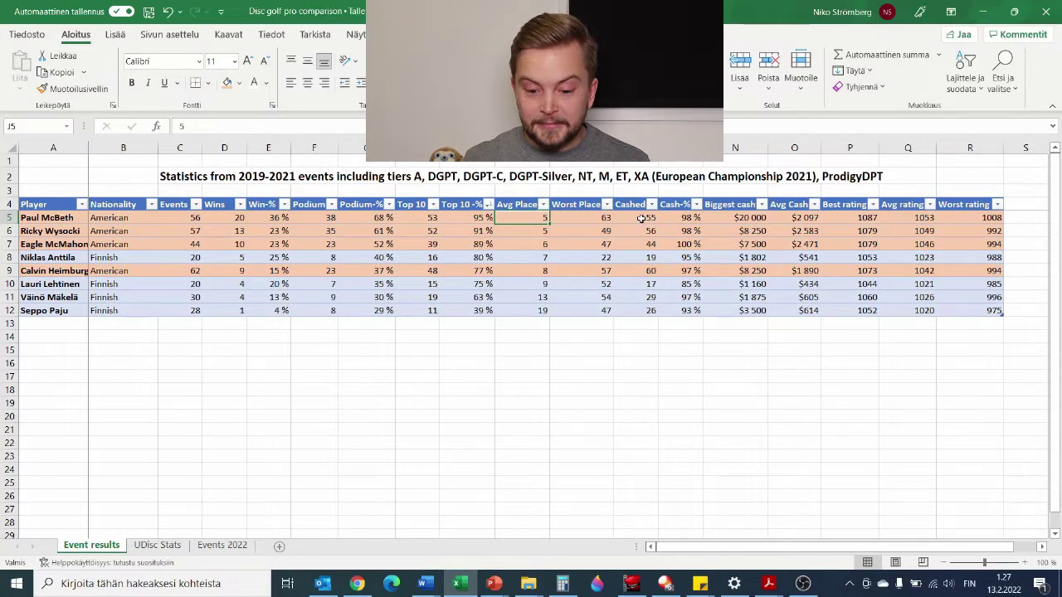
Sort the table by Cash-% from highest to lowest and mark every Cash-% value
left_click(696, 204)
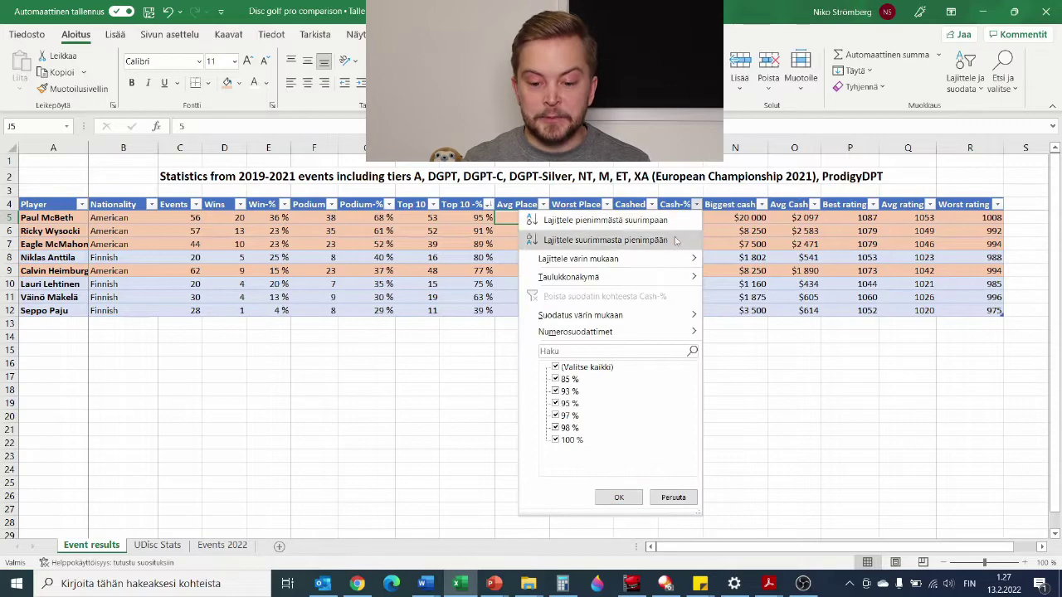
left_click(625, 240)
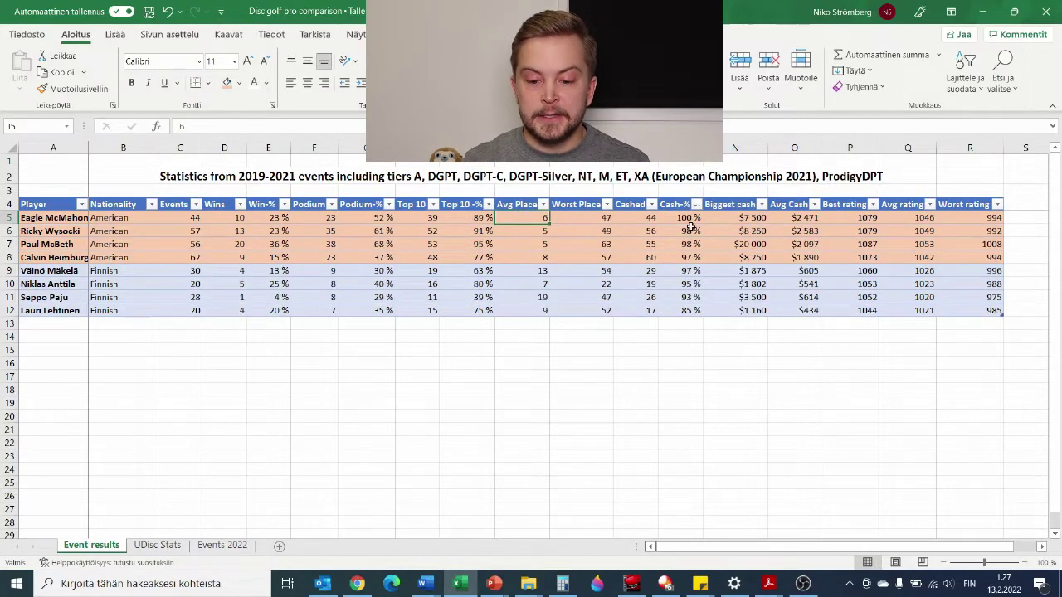
left_click_drag(691, 217, 693, 312)
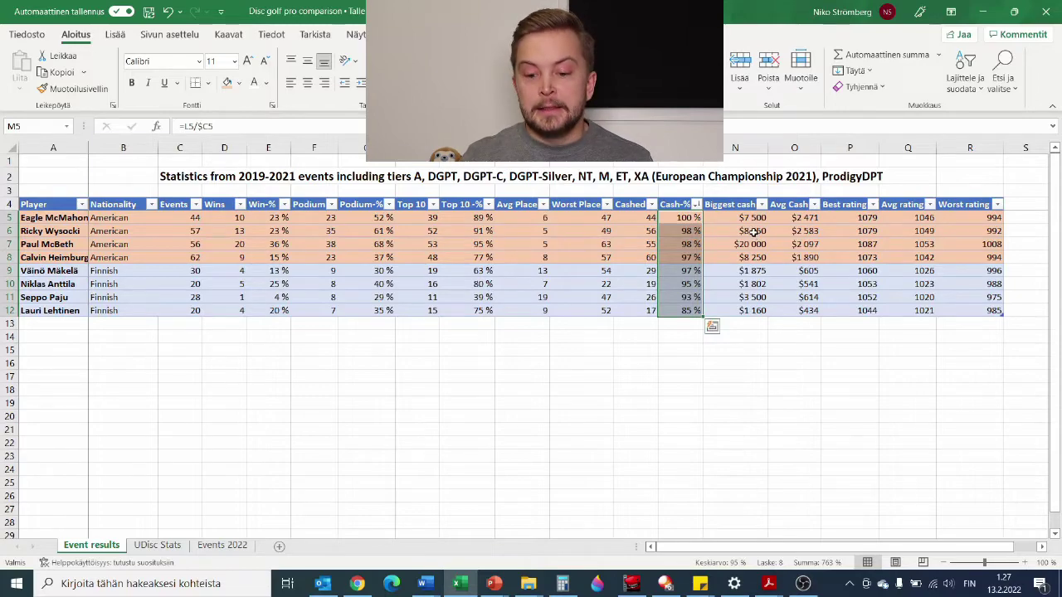
Sort by Biggest cash largest to smallest, then single out $3 500, $1 875 and $1 802
left_click(761, 206)
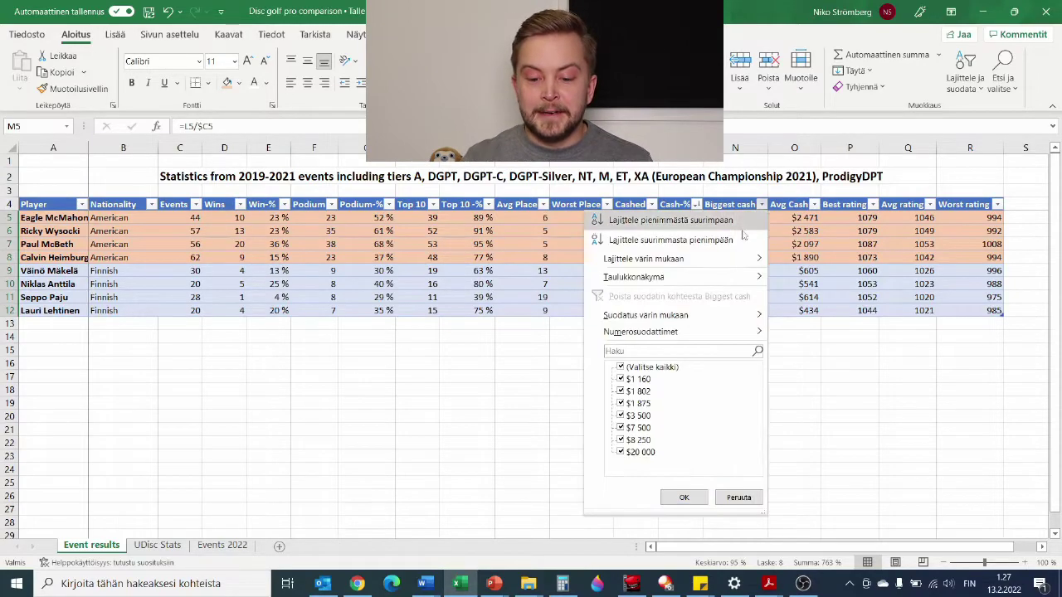
left_click(703, 252)
left_click_drag(757, 217, 757, 257)
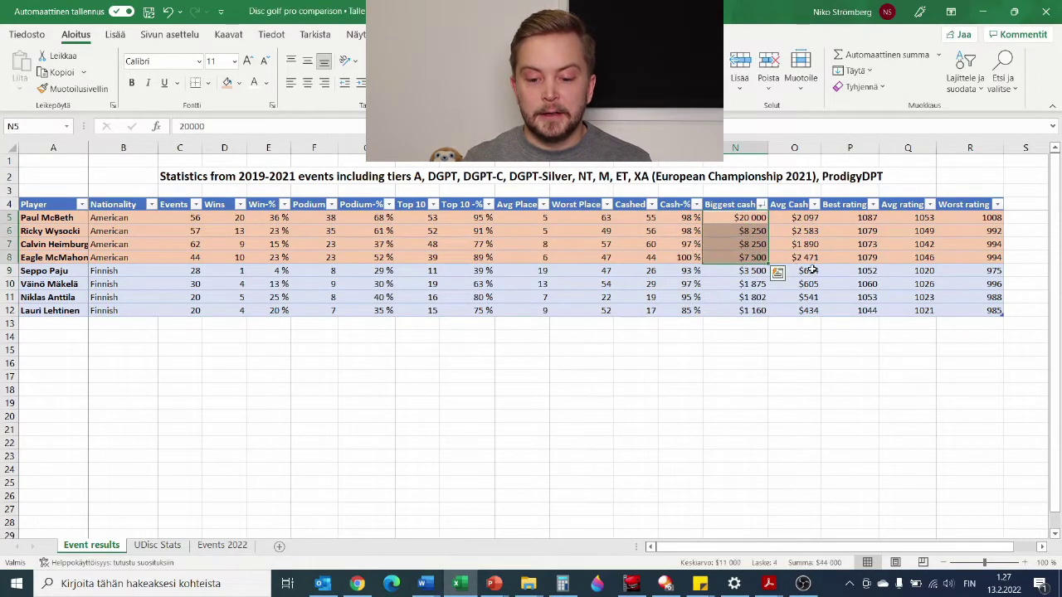
left_click(746, 271)
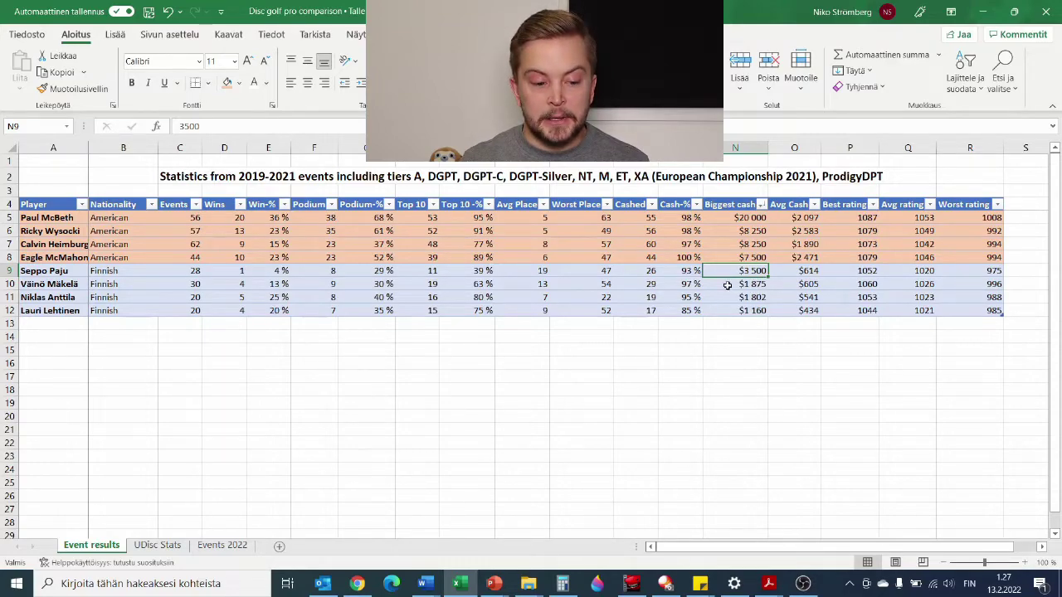
left_click(727, 284)
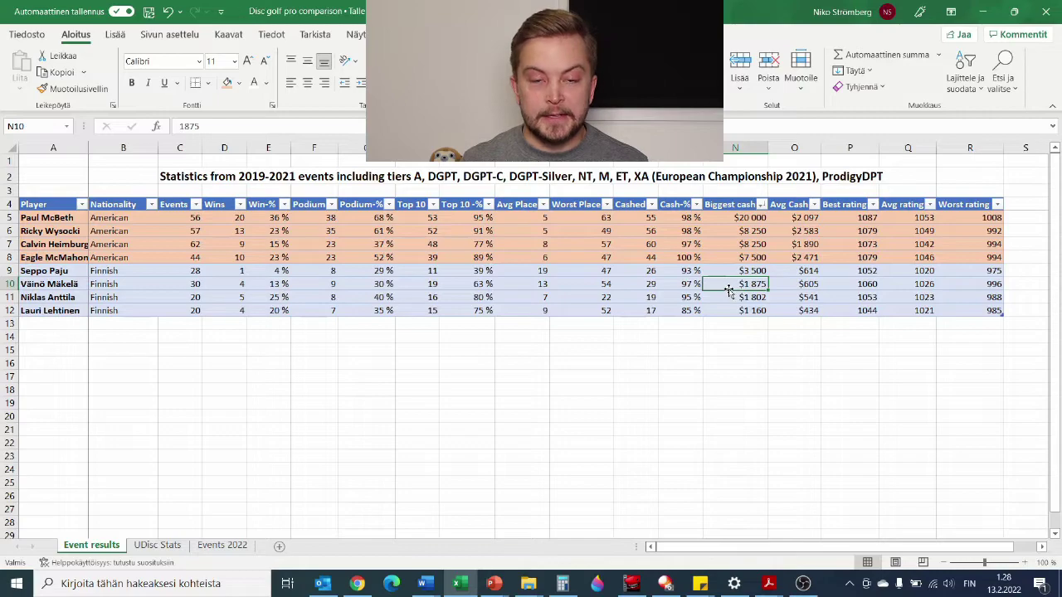
left_click(727, 296)
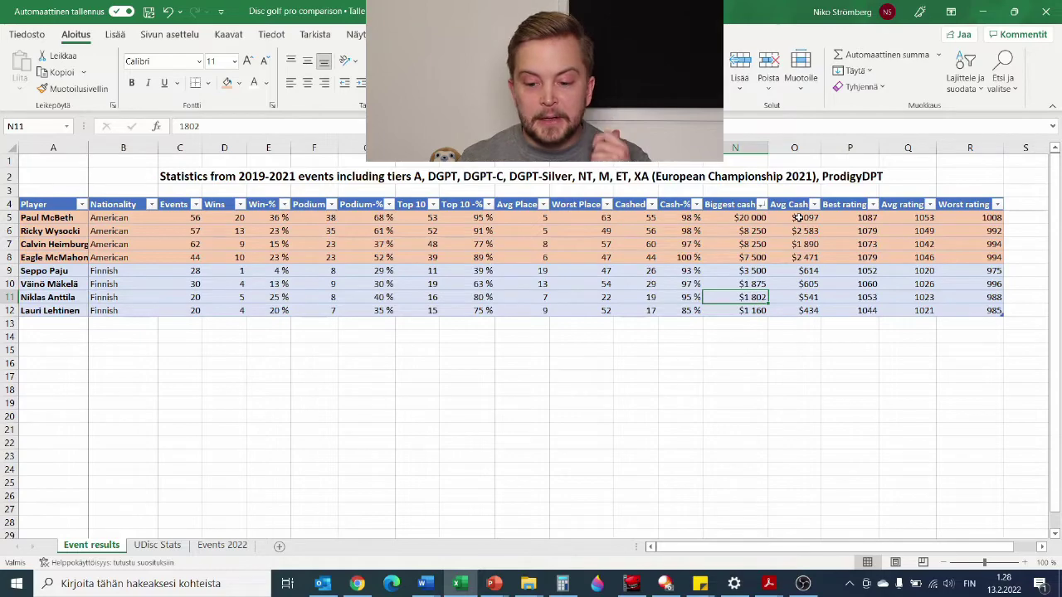
Mark the Avg Cash, Best rating, Avg rating and Worst rating (R5:R12) values, then return to the browser
left_click_drag(796, 217, 811, 257)
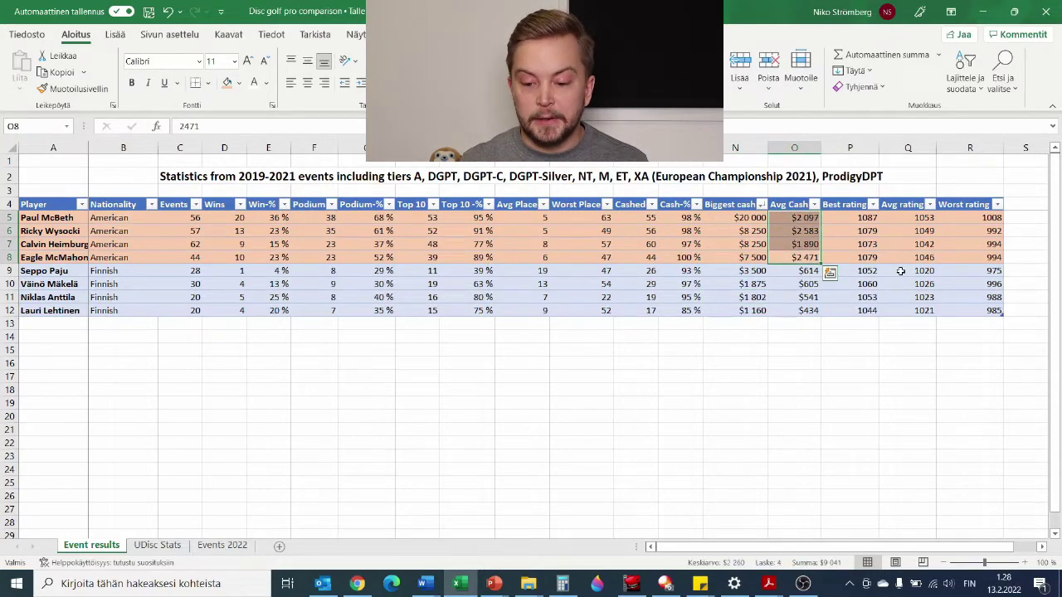
left_click_drag(873, 218, 873, 259)
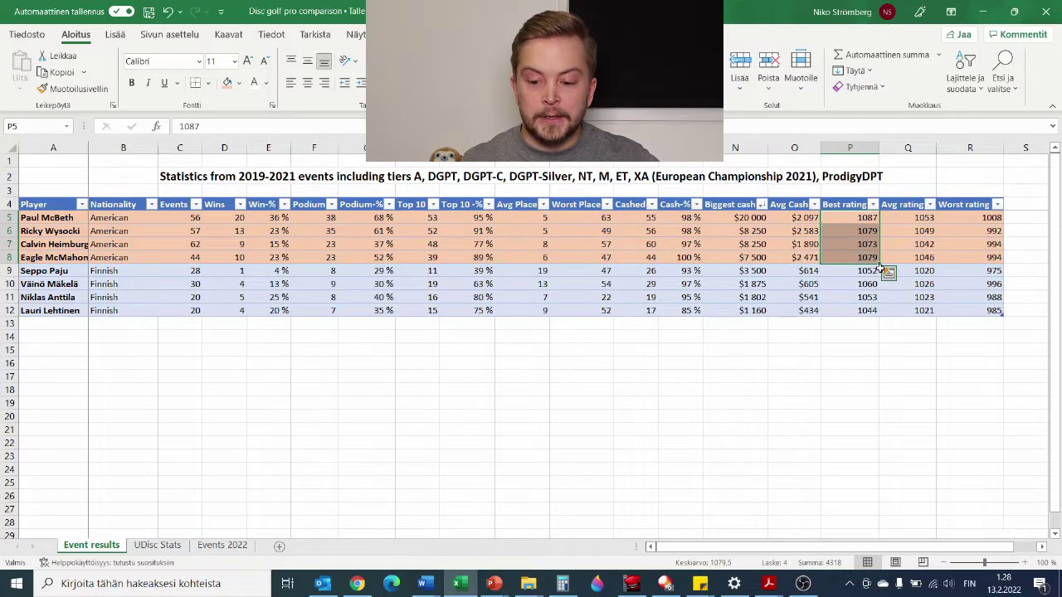
left_click_drag(914, 216, 914, 257)
left_click_drag(972, 222, 987, 308)
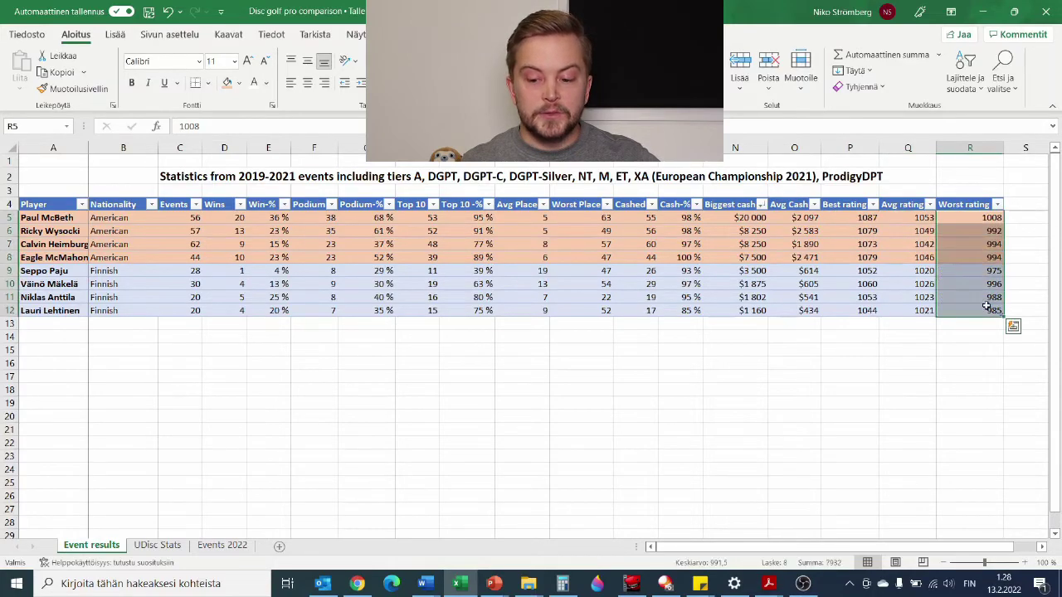
left_click(888, 379)
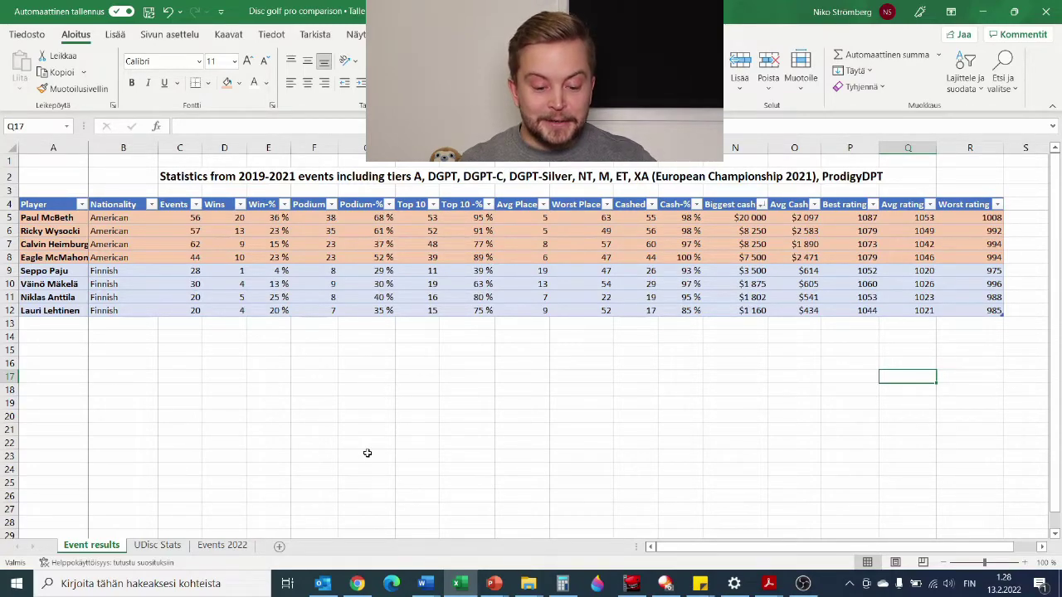
left_click(357, 583)
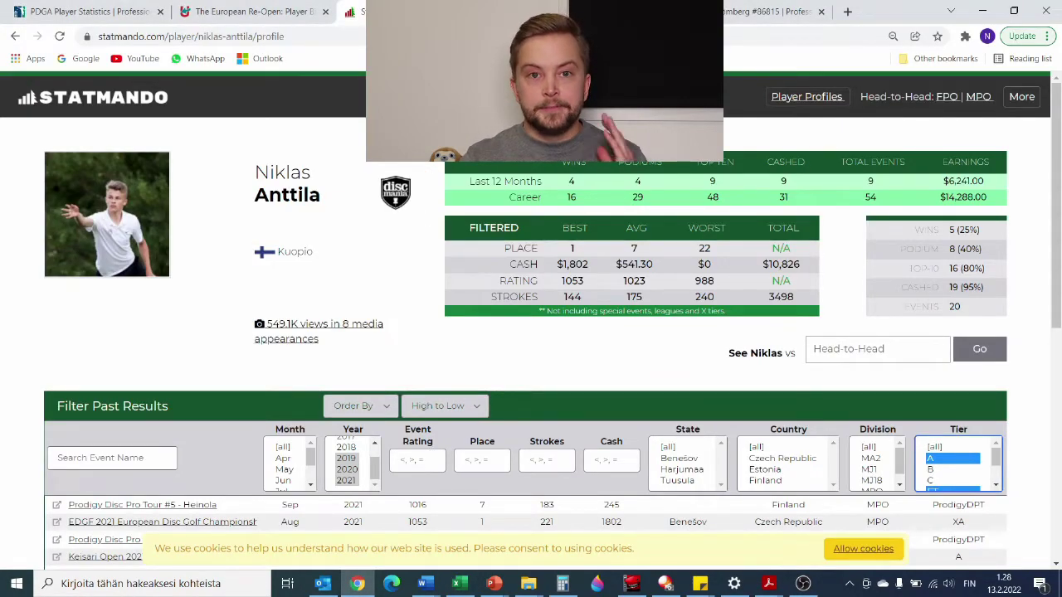
Move to the next browser tab showing the Finnish player's UDisc Live profile
key("ctrl+Tab")
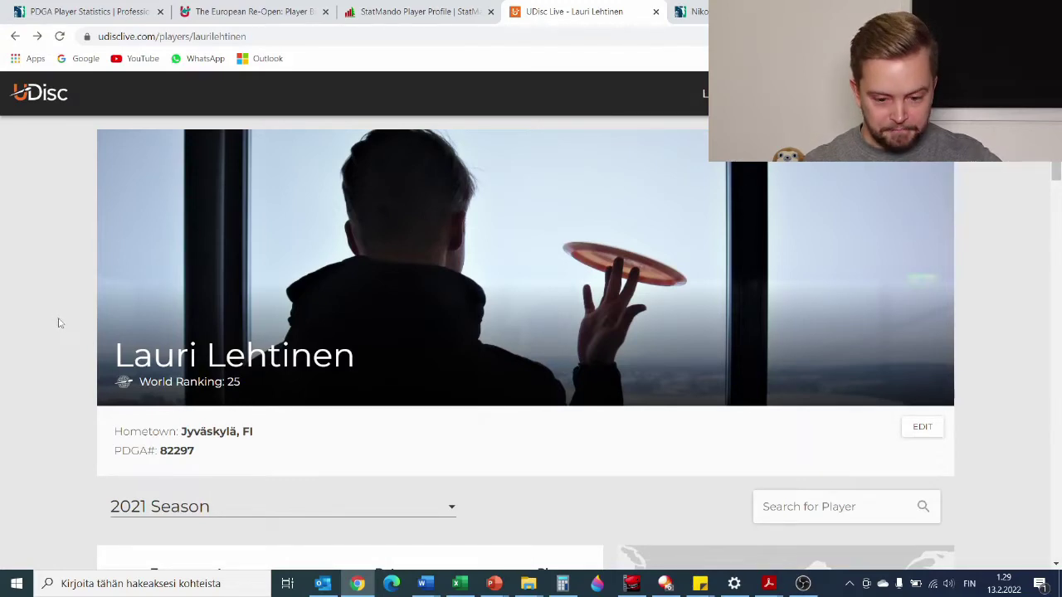
Scroll the UDisc Live page to the player's 2021 Season Statistics and select them for review
scroll(46, 328, "down", 2)
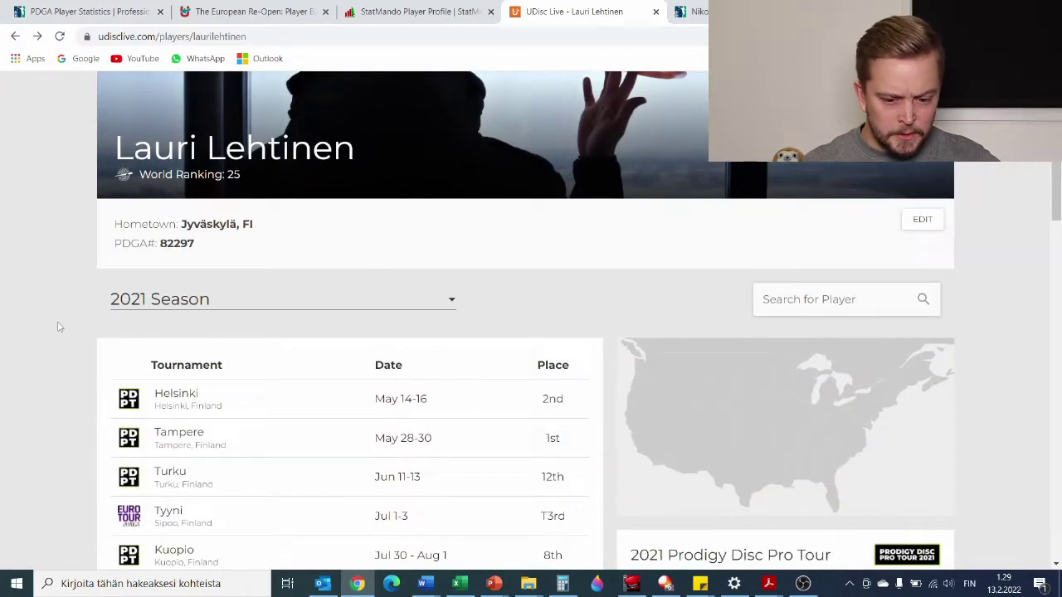
scroll(31, 312, "up", 3)
scroll(166, 295, "down", 2)
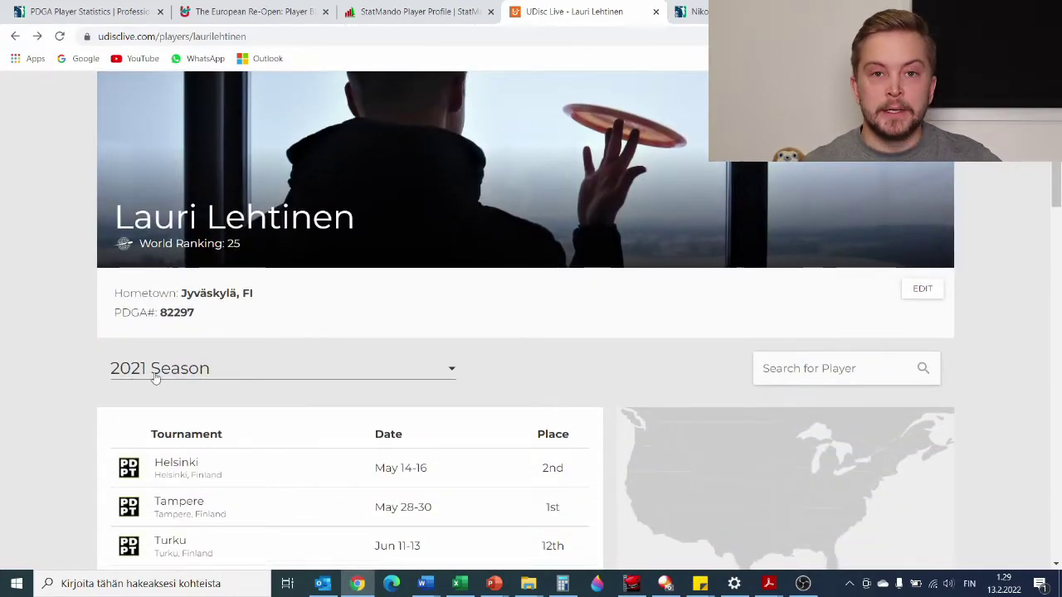
scroll(79, 331, "down", 15)
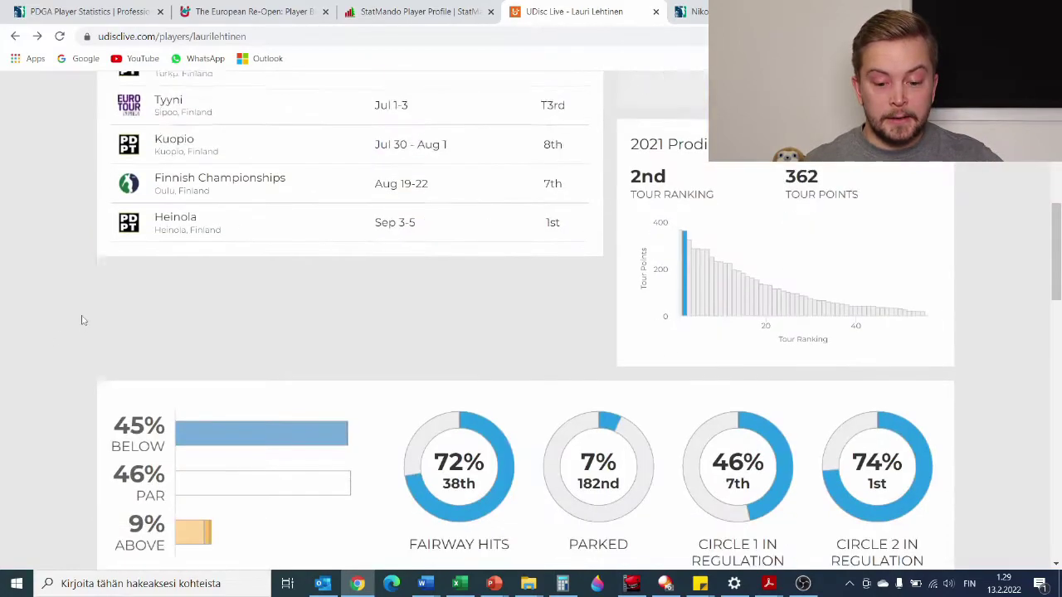
scroll(841, 421, "up", 3)
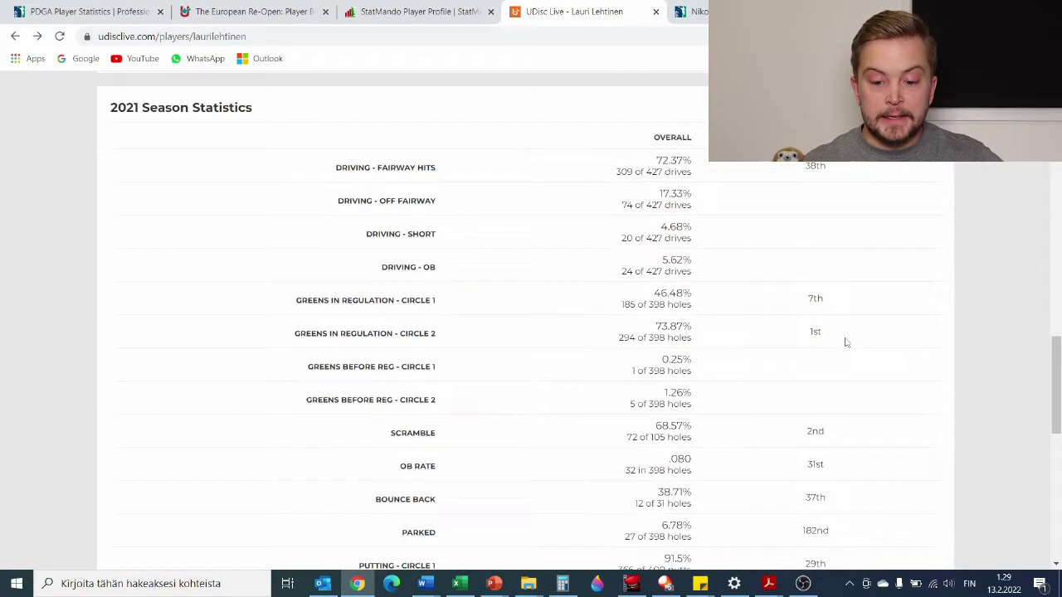
scroll(574, 407, "down", 6)
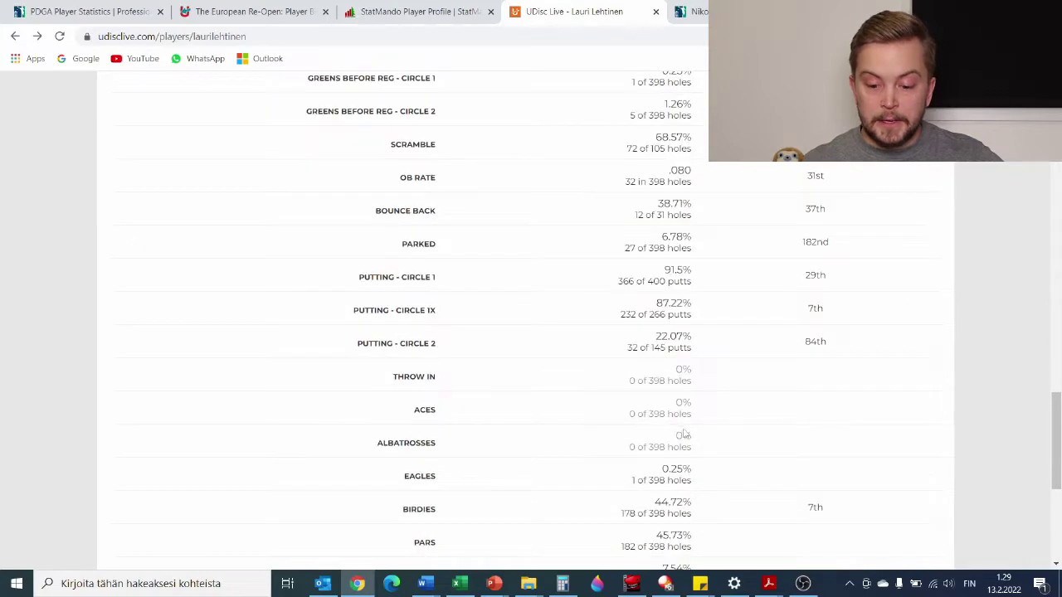
scroll(706, 461, "down", 3)
scroll(721, 437, "up", 8)
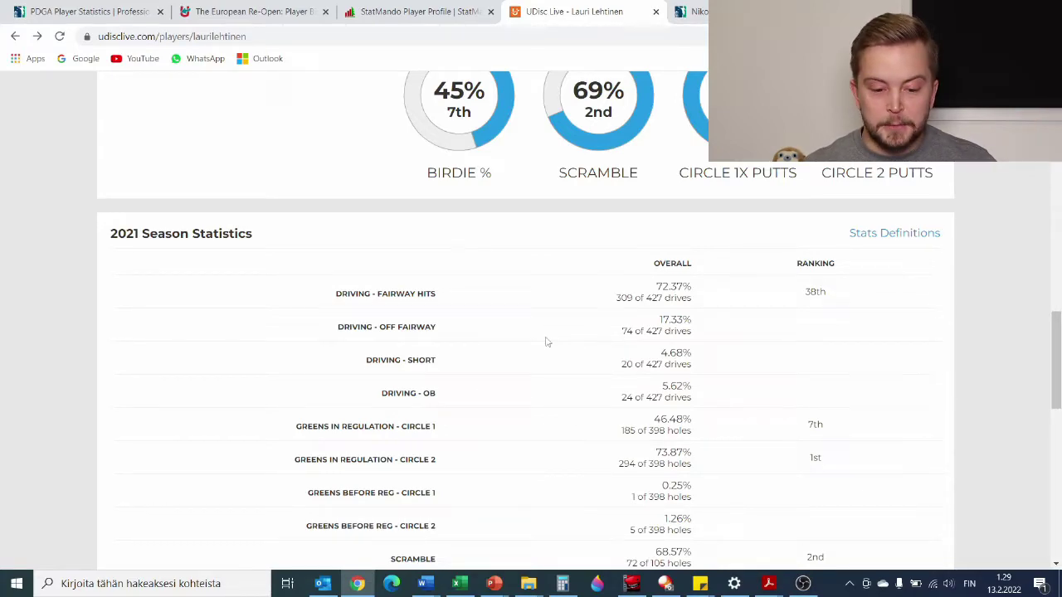
left_click_drag(338, 294, 763, 486)
left_click(696, 474)
scroll(404, 473, "down", 1)
scroll(404, 473, "down", 2)
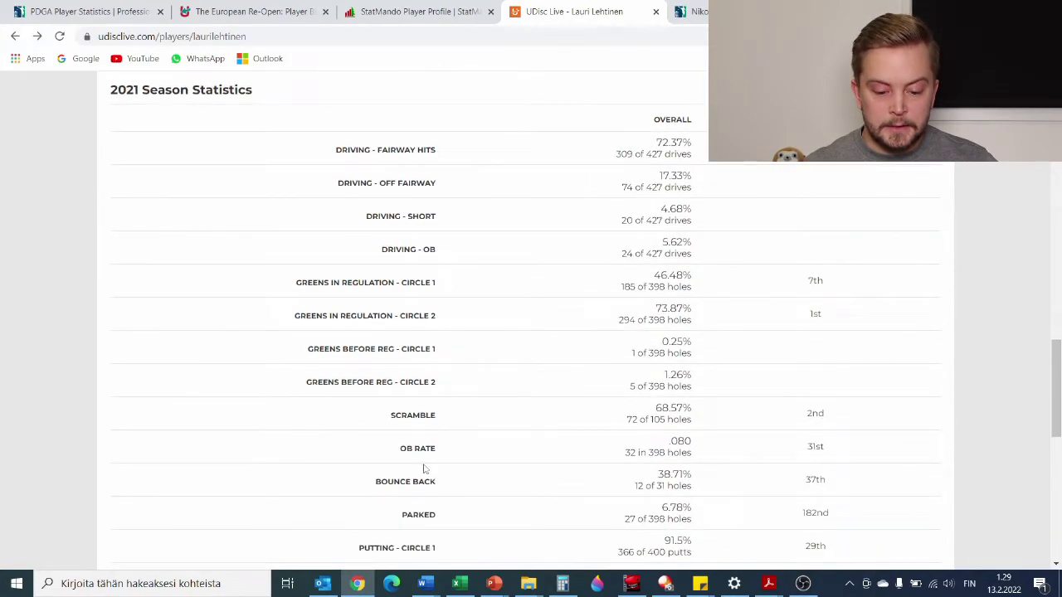
scroll(423, 470, "up", 4)
Show the UDisc Stats sheet and select the American players' drive totals starting at 1447
left_click(458, 583)
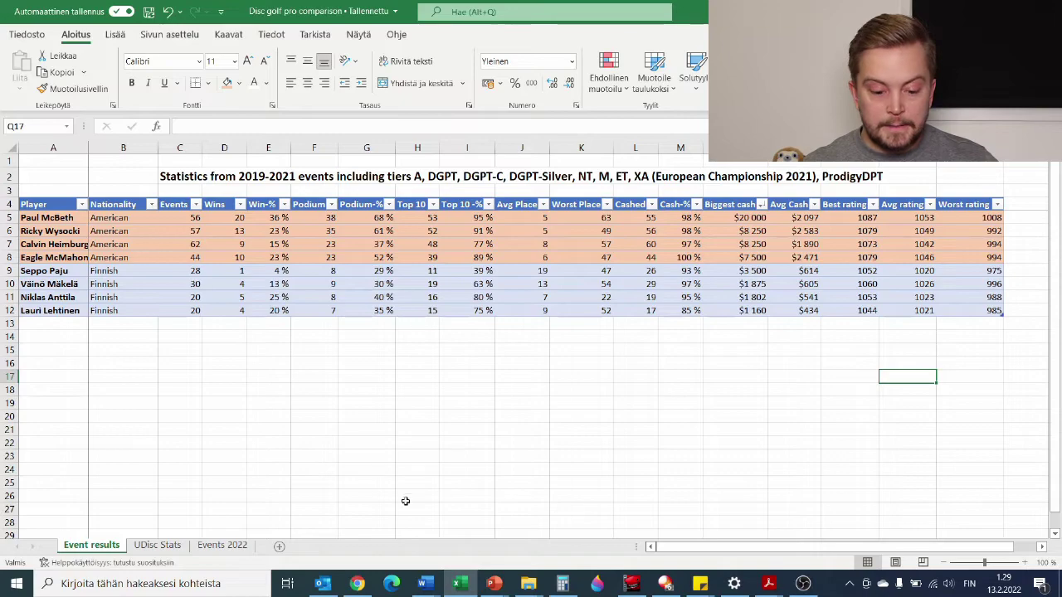
left_click(155, 545)
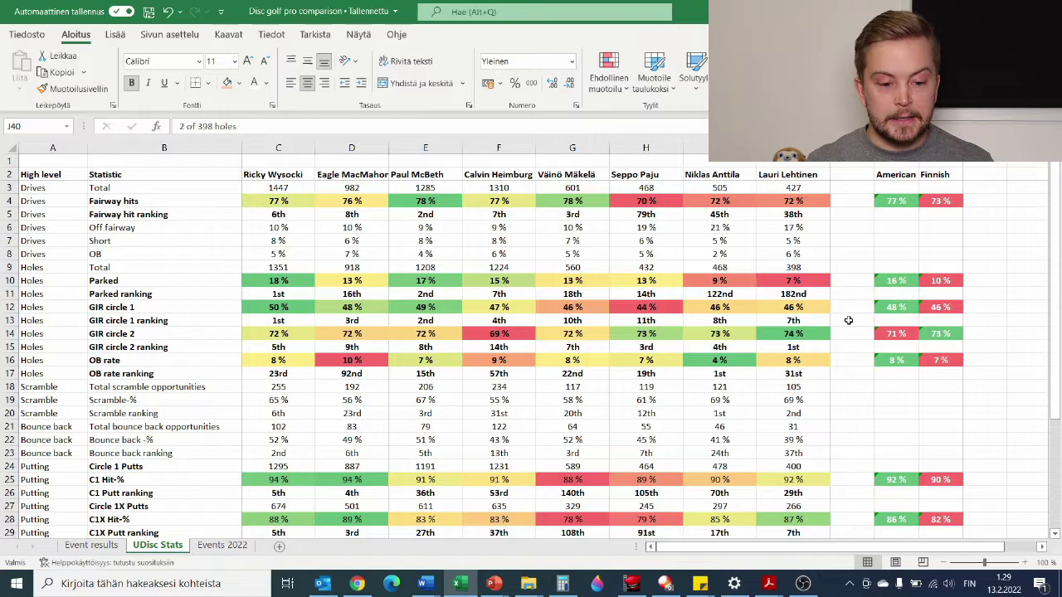
left_click(14, 188)
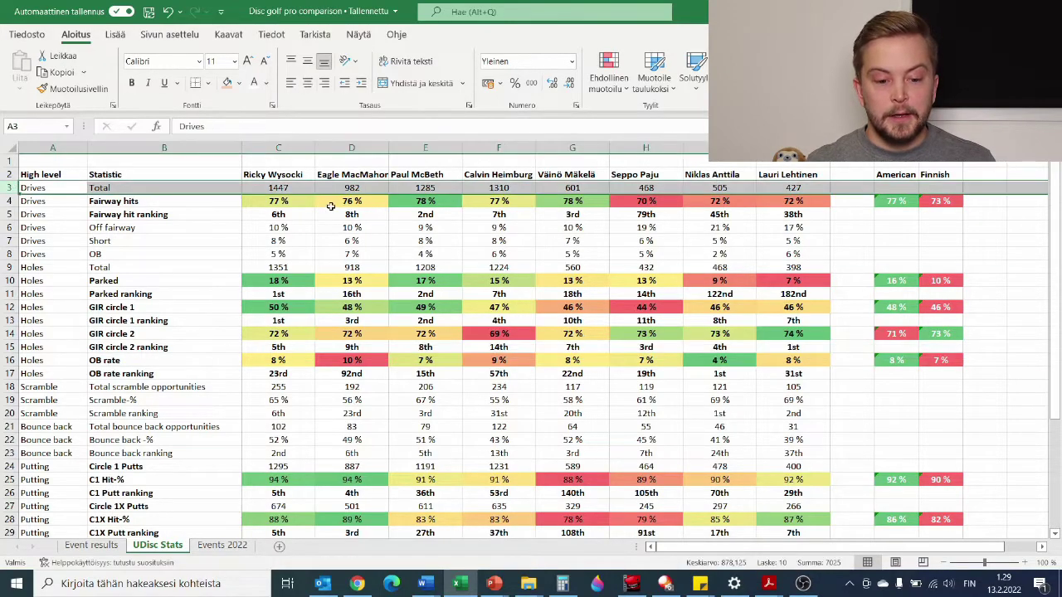
left_click(299, 190)
left_click_drag(298, 189, 490, 187)
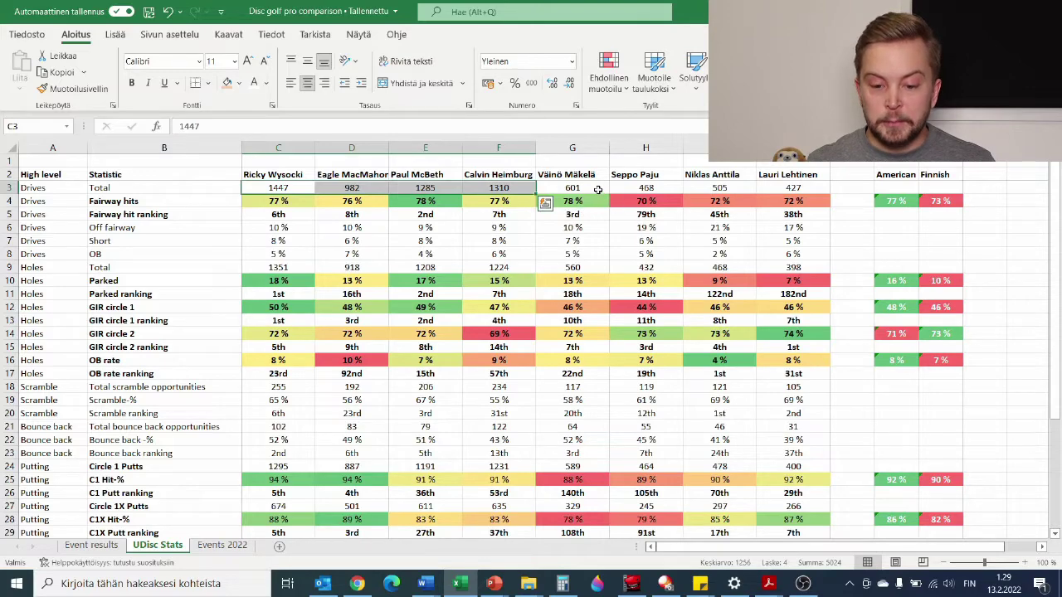
Select the Finnish drive totals, the American Fairway hits percentages and the Fairway hits label
left_click_drag(586, 188, 793, 189)
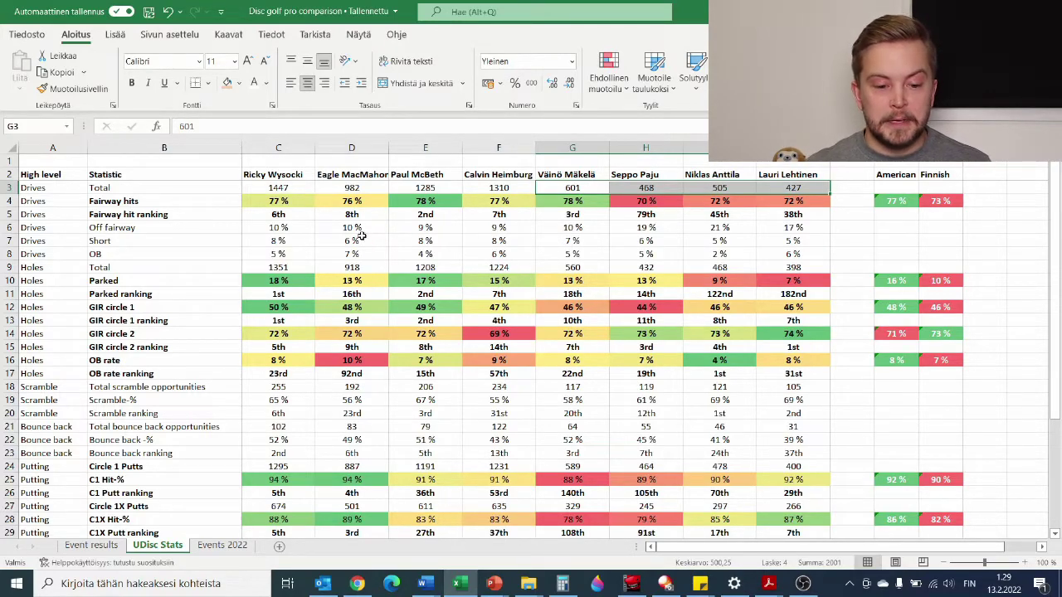
left_click_drag(270, 203, 502, 200)
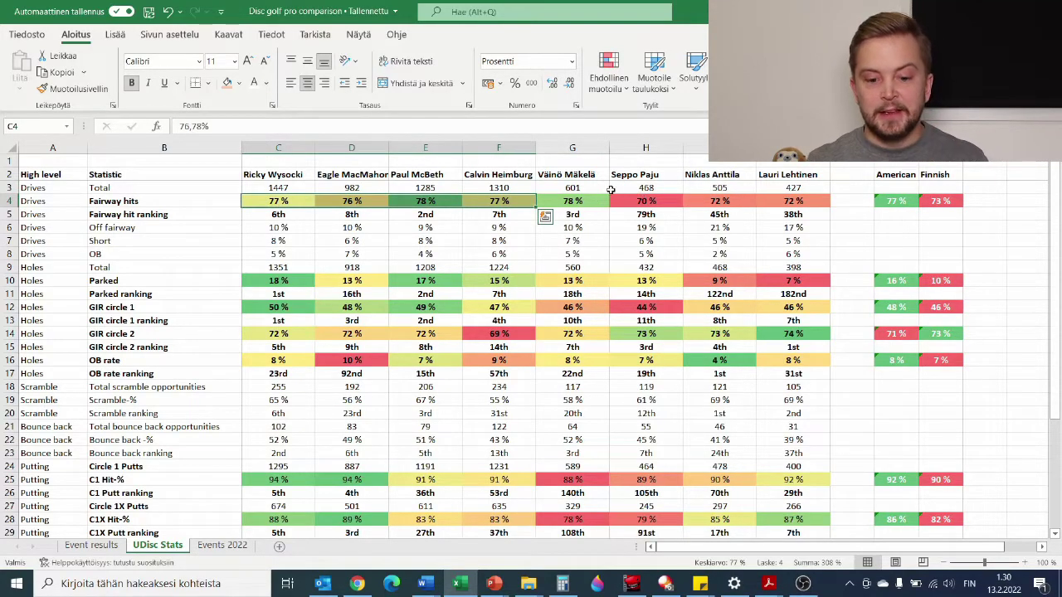
left_click_drag(585, 190, 809, 191)
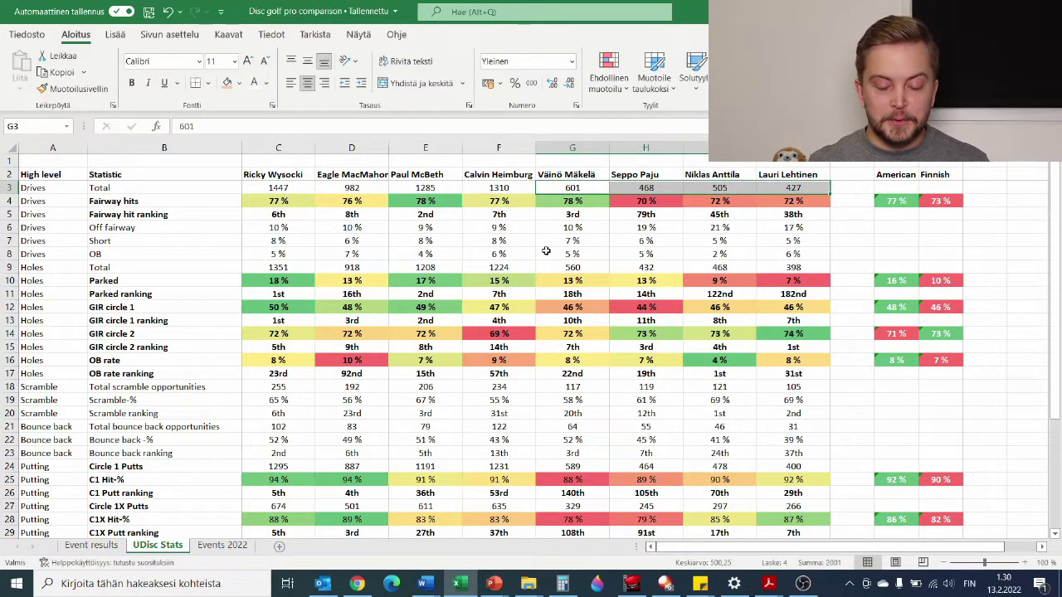
left_click(216, 201)
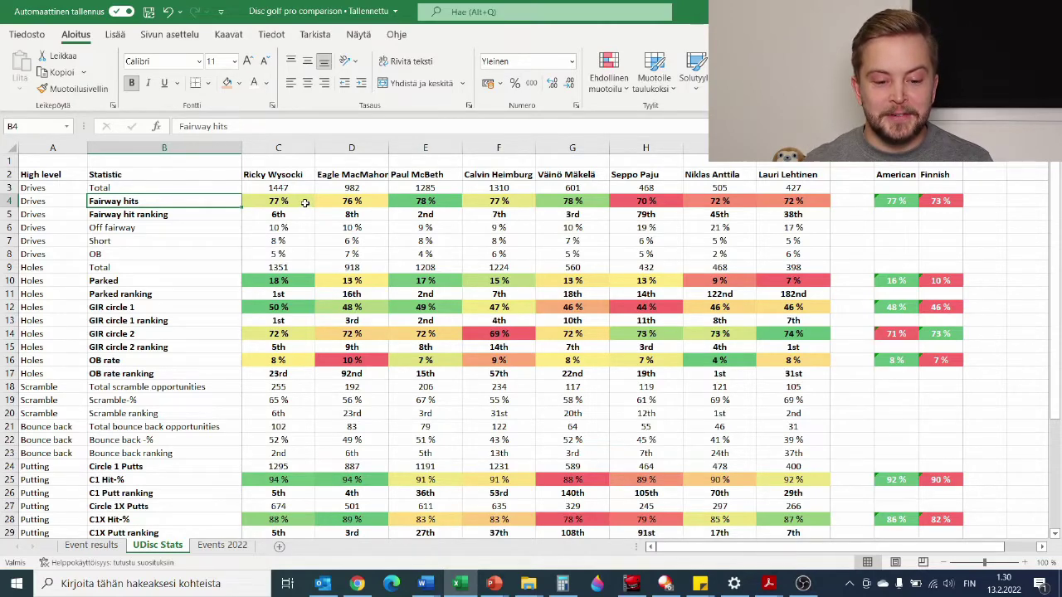
left_click_drag(306, 203, 498, 203)
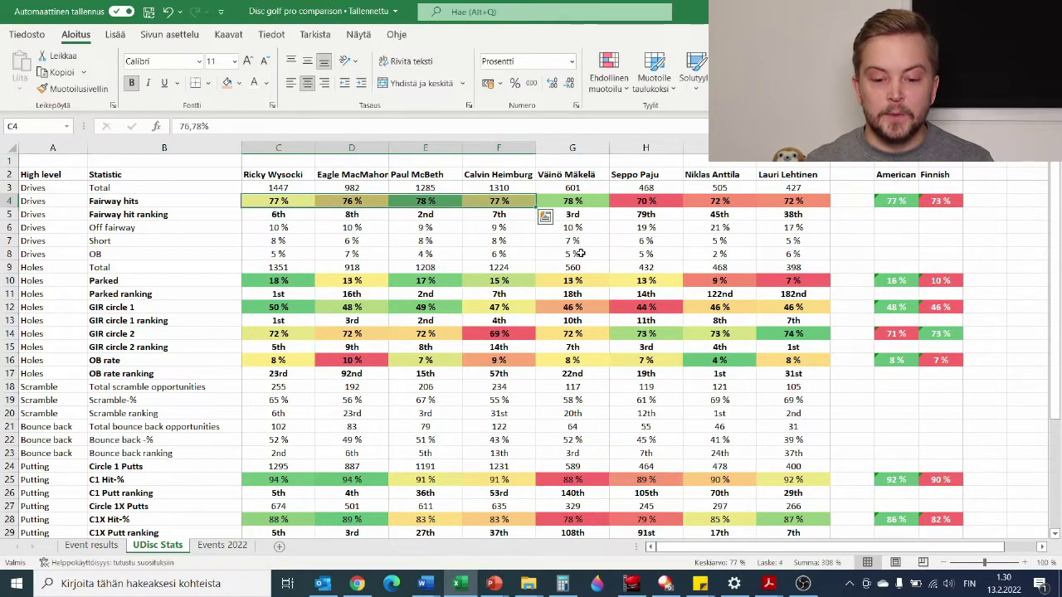
left_click(896, 201)
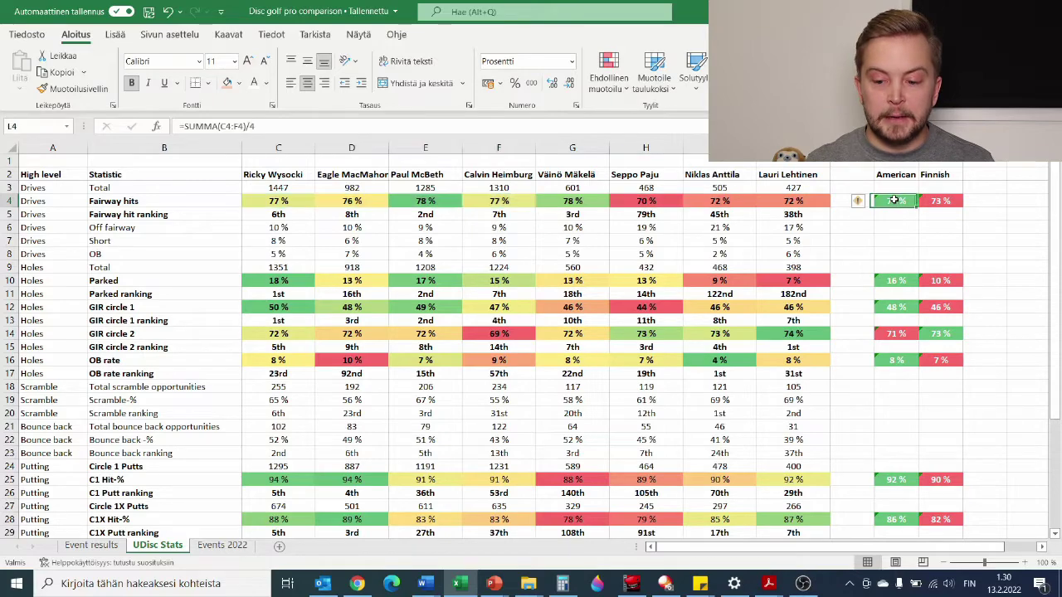
left_click(595, 202)
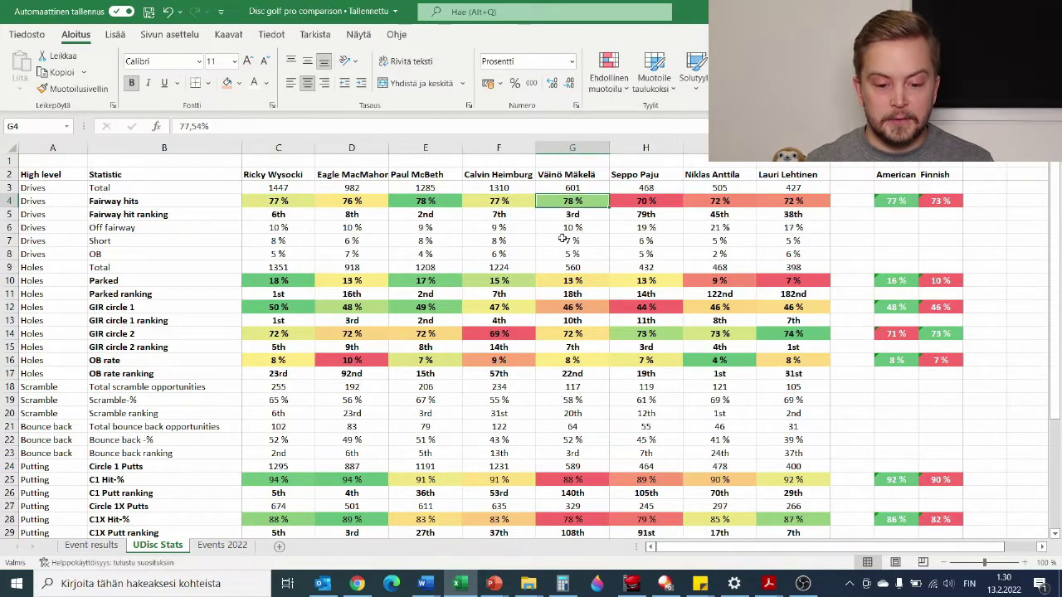
left_click_drag(279, 214, 573, 215)
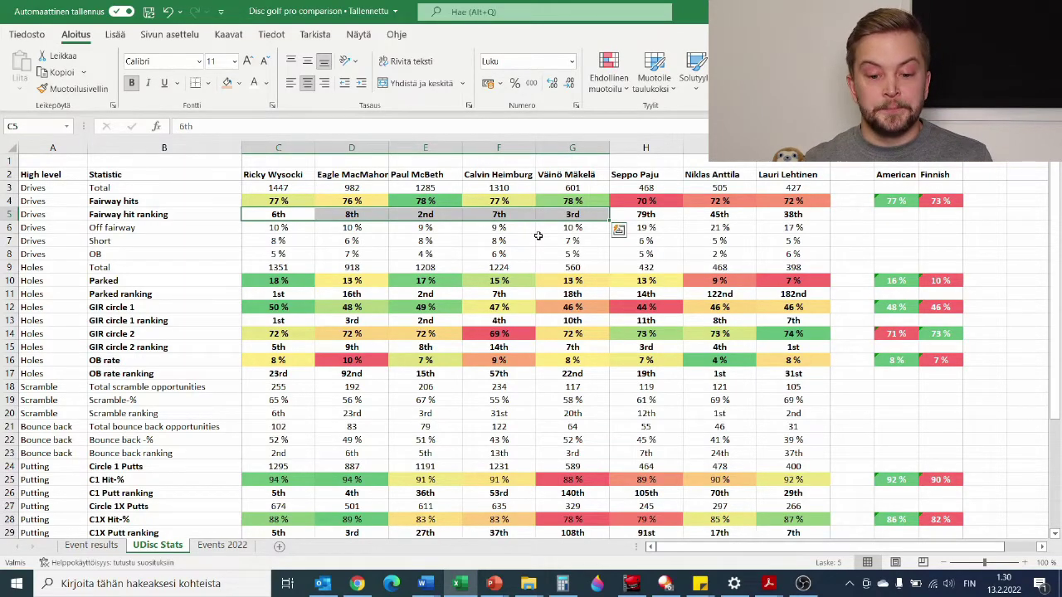
left_click_drag(664, 215, 796, 229)
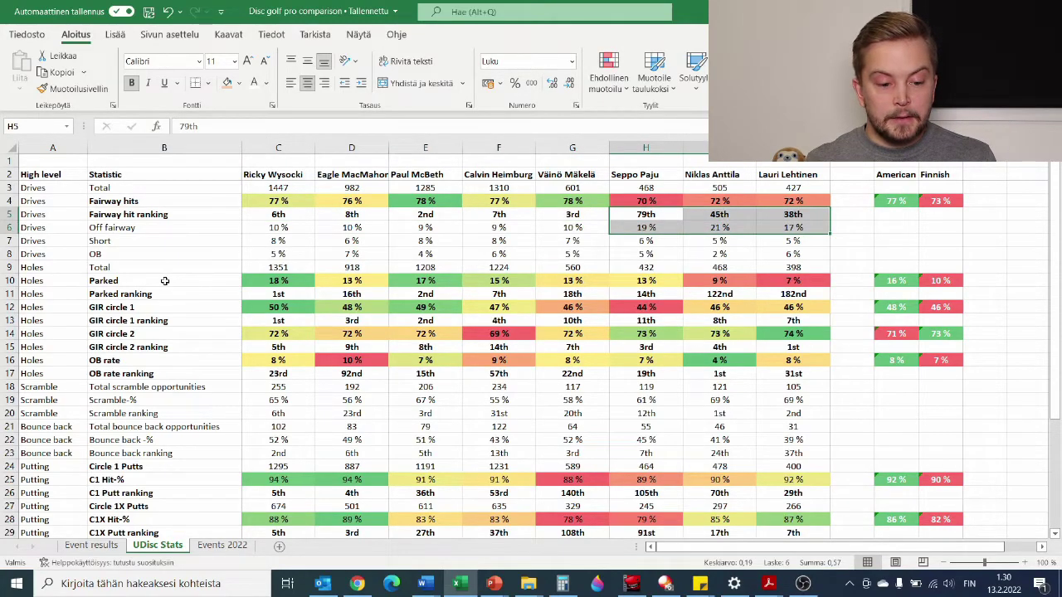
left_click_drag(165, 282, 166, 358)
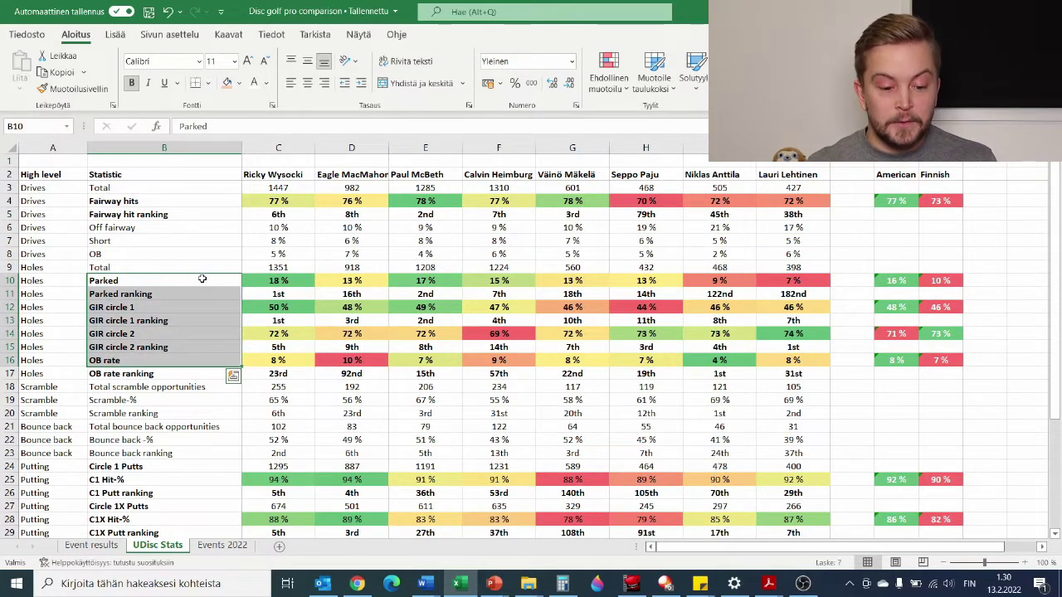
left_click_drag(172, 282, 176, 296)
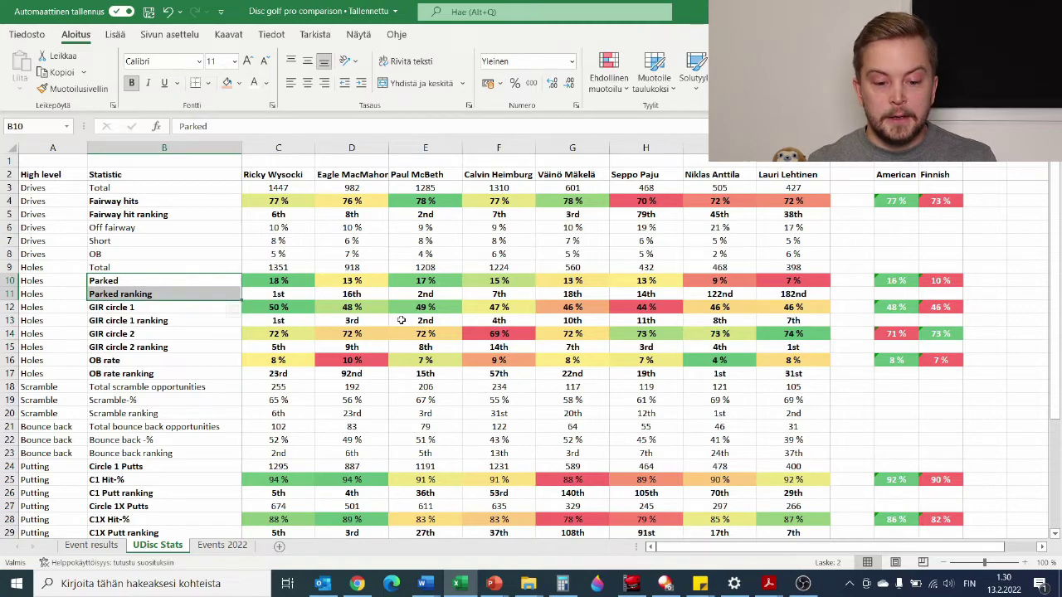
left_click(170, 310)
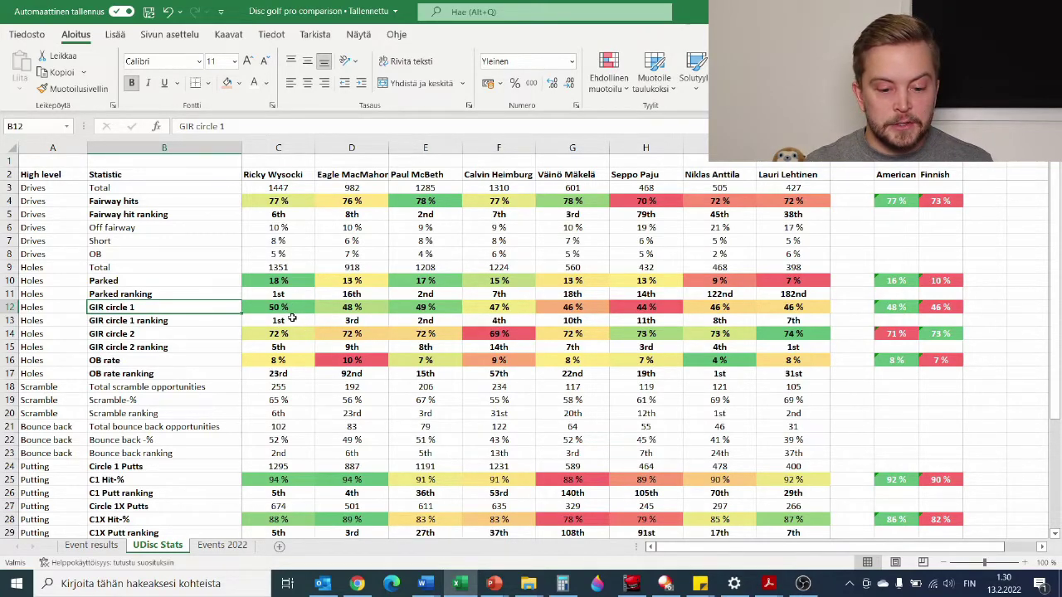
left_click_drag(292, 318, 502, 326)
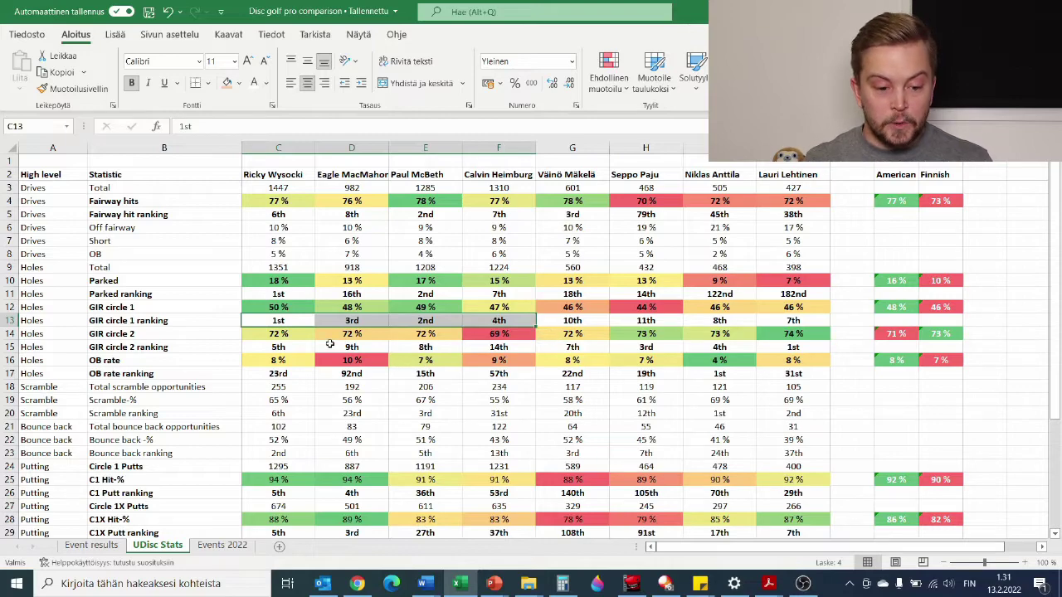
left_click(287, 307)
left_click_drag(347, 308, 483, 324)
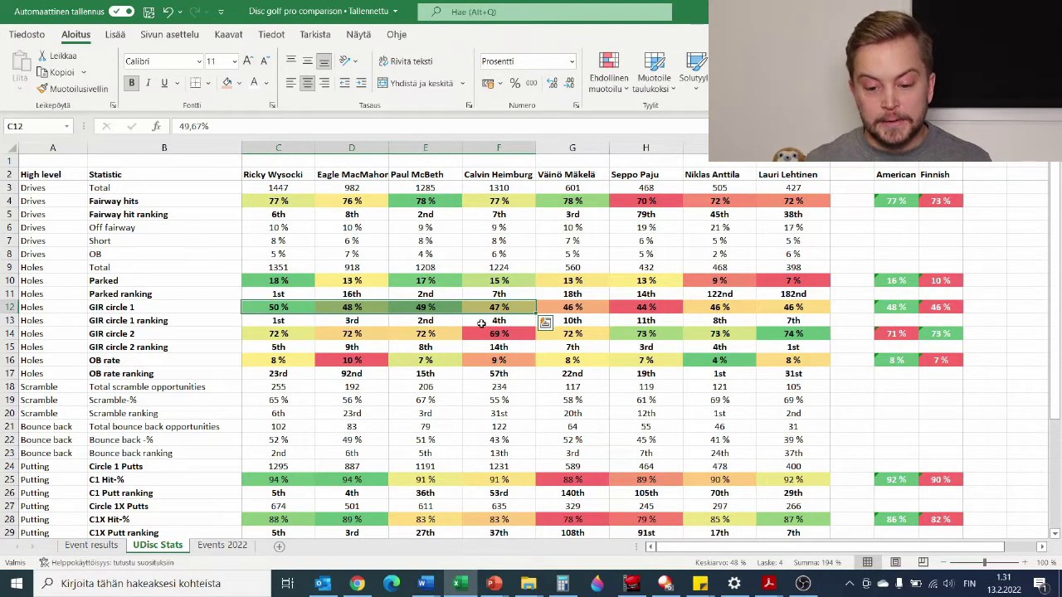
left_click_drag(594, 320, 793, 321)
left_click_drag(315, 320, 792, 321)
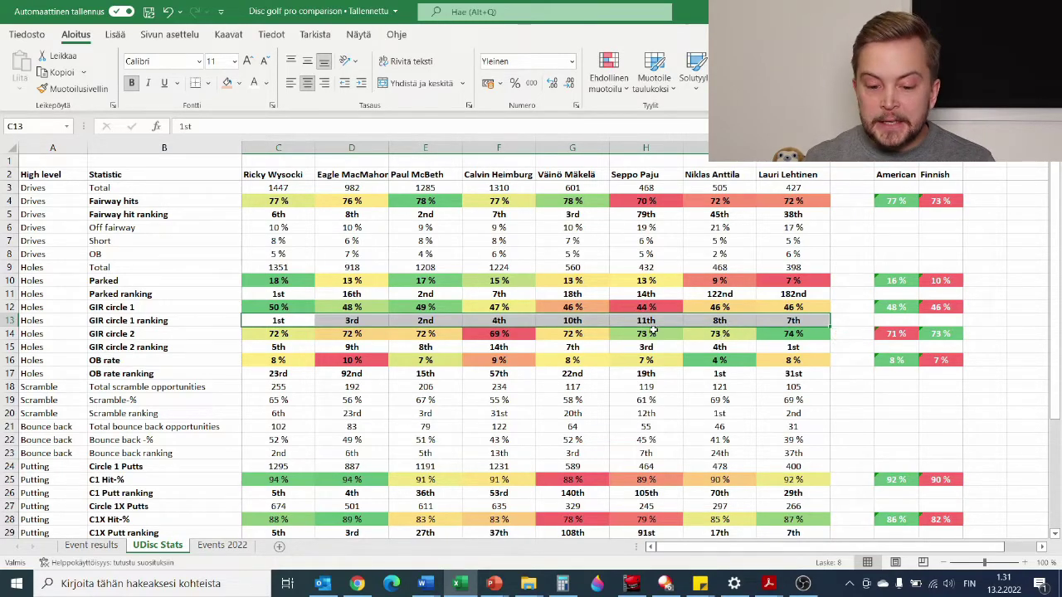
left_click(890, 307)
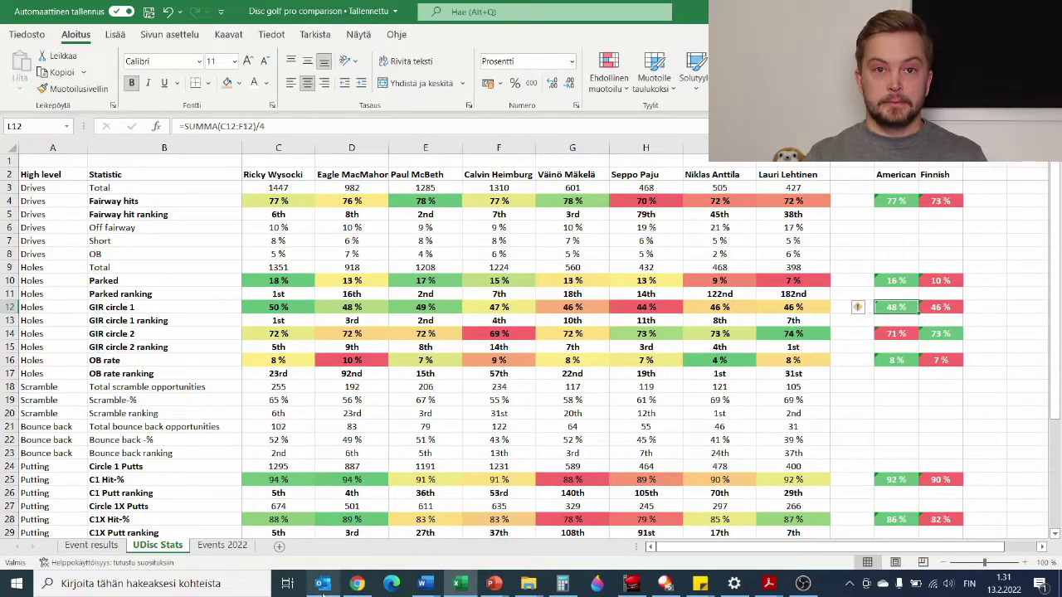
mouse_move(322, 591)
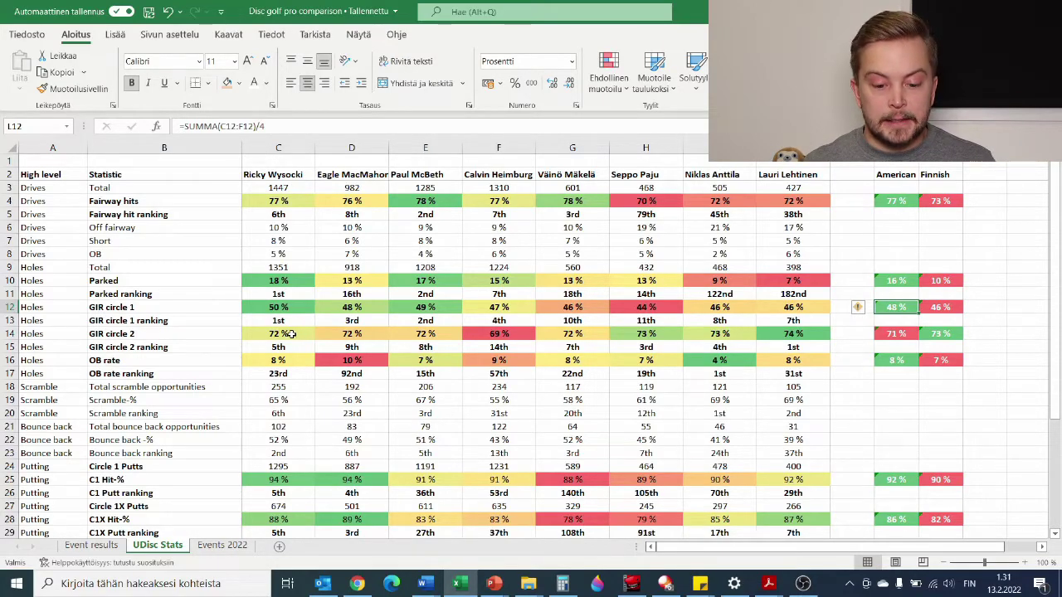
mouse_move(290, 334)
left_mouse_down()
mouse_move(475, 334)
mouse_move(309, 334)
left_mouse_up()
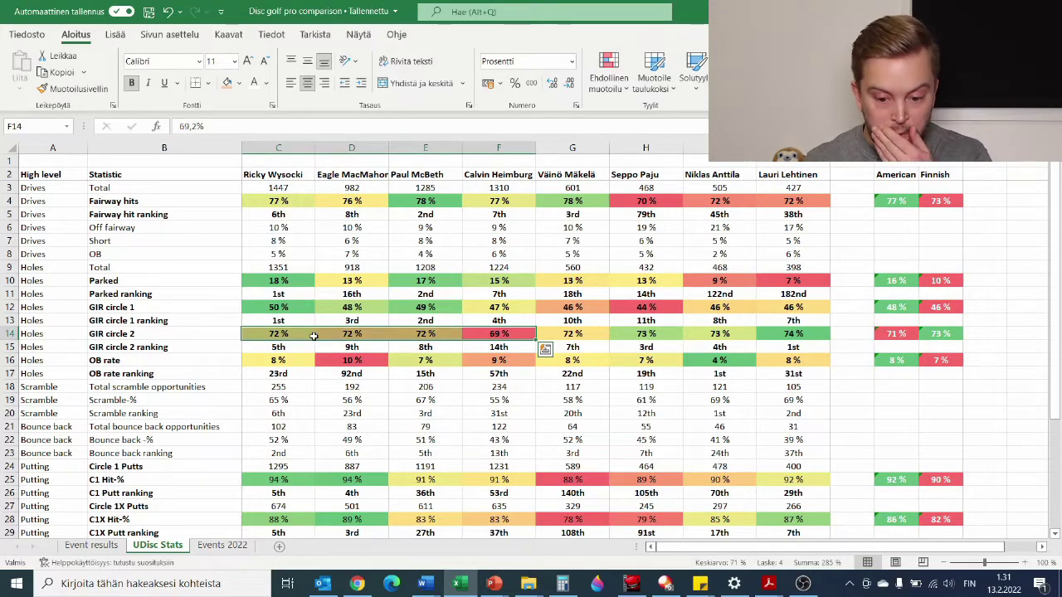
left_click(578, 347)
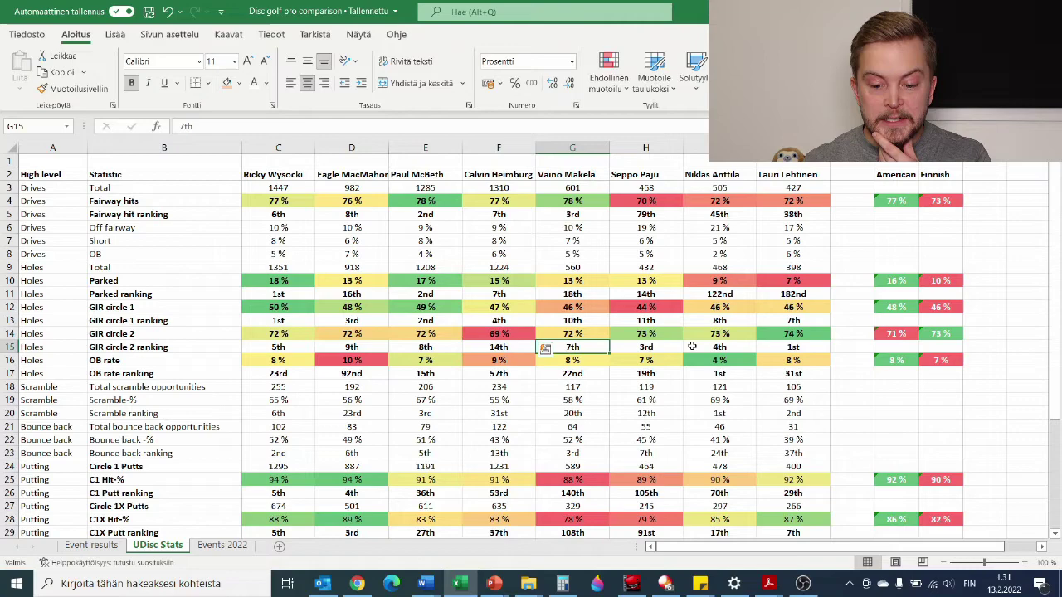
key("ctrl+shift+Right")
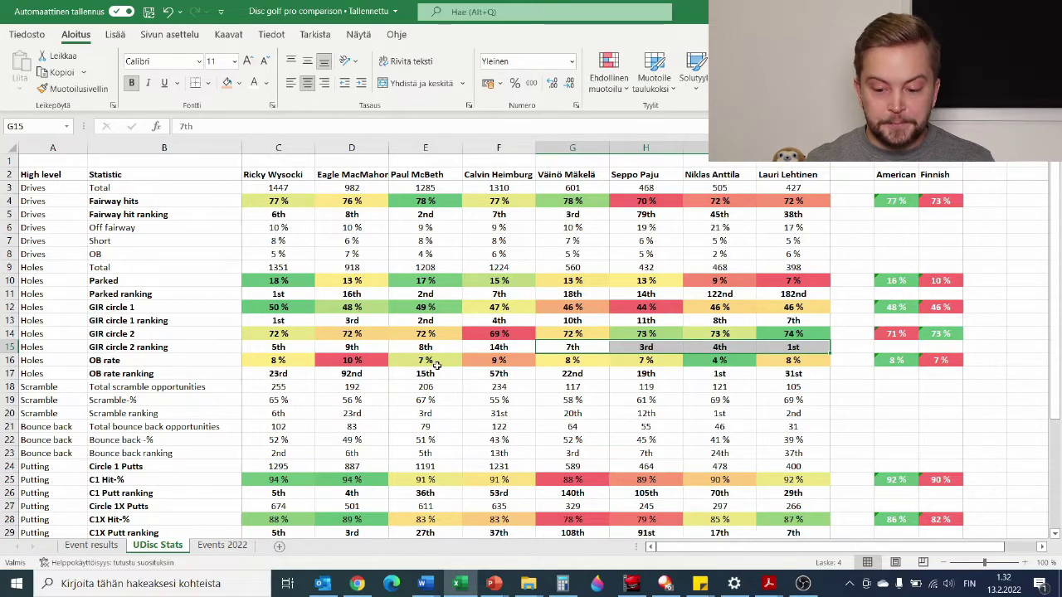
left_click_drag(286, 373, 797, 373)
left_click(813, 373)
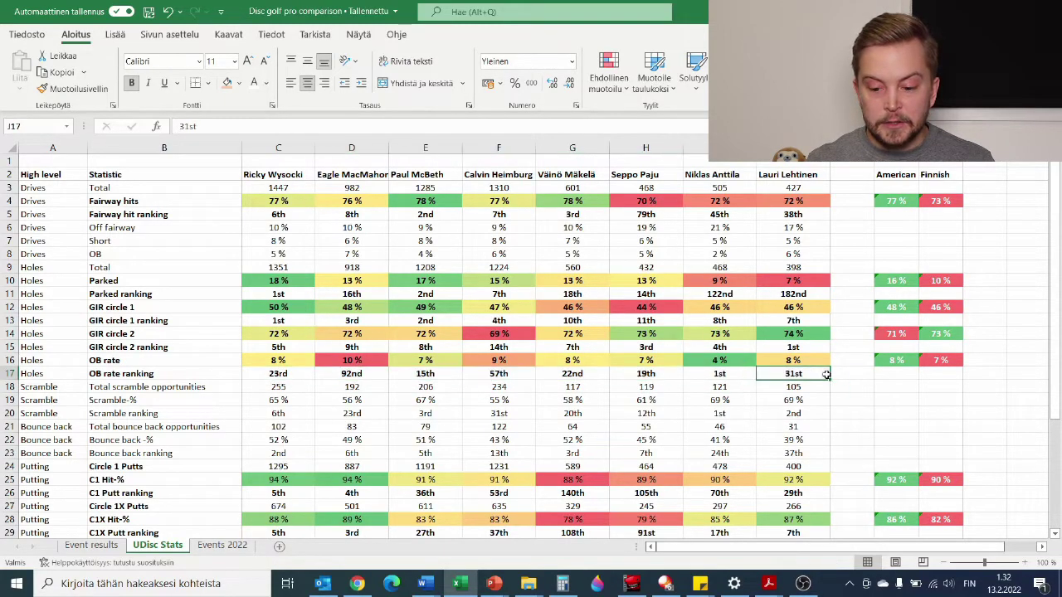
left_click(954, 361)
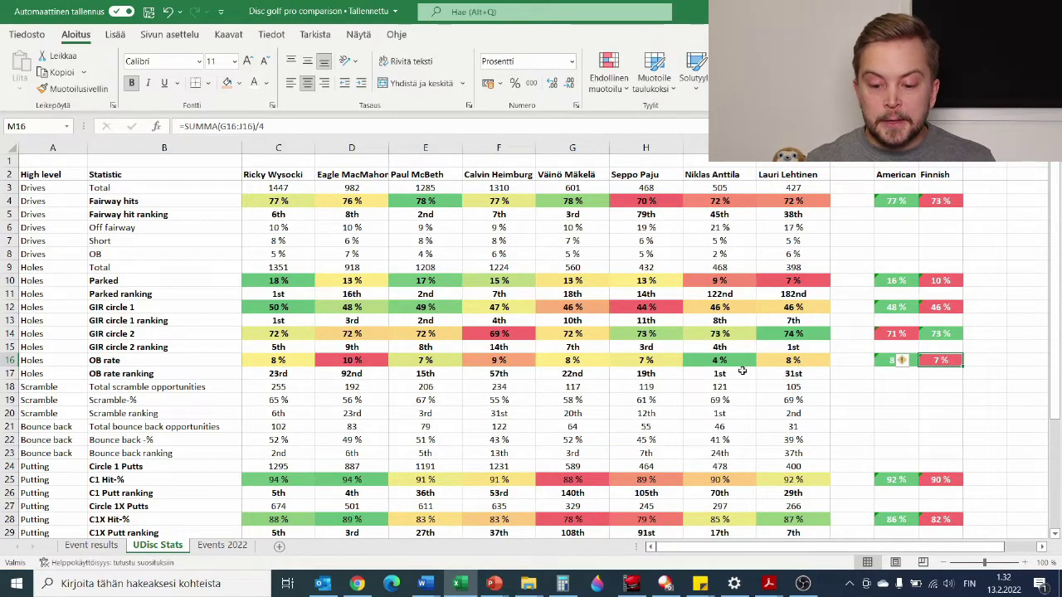
left_click(703, 375)
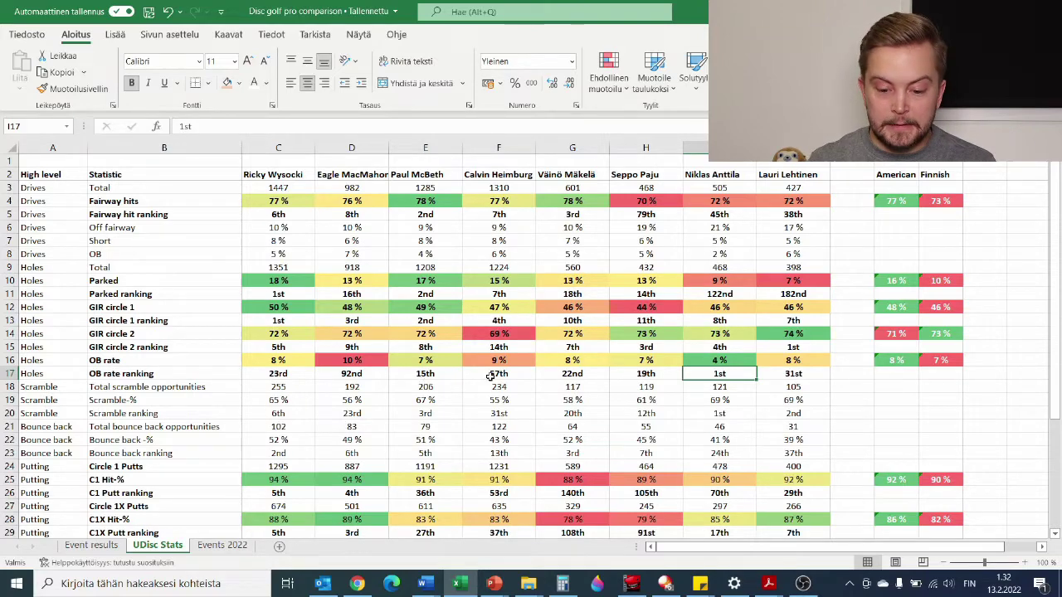
scroll(375, 399, "down", 2)
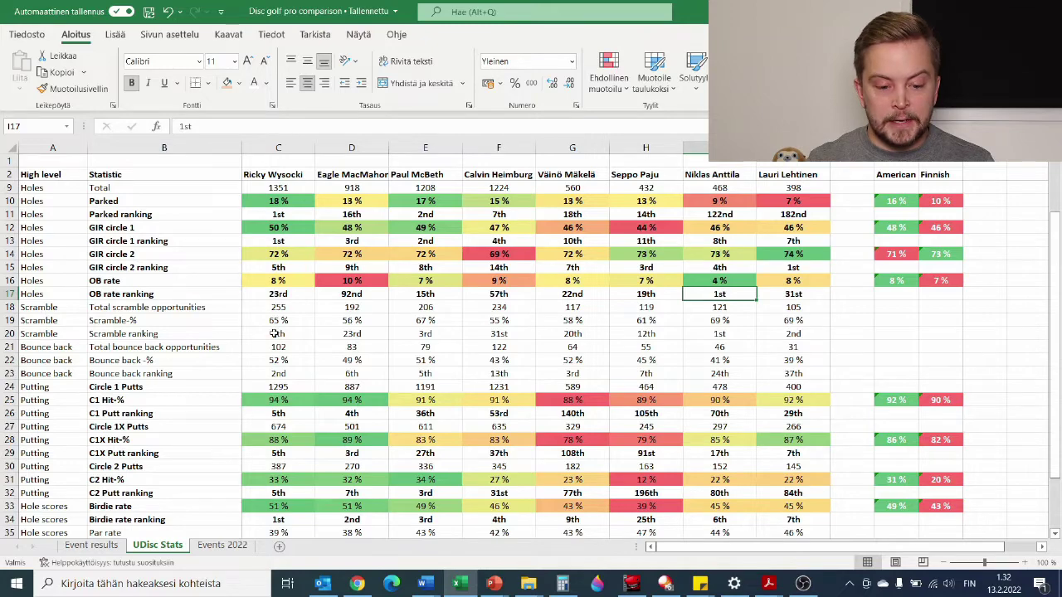
left_click_drag(390, 321, 728, 310)
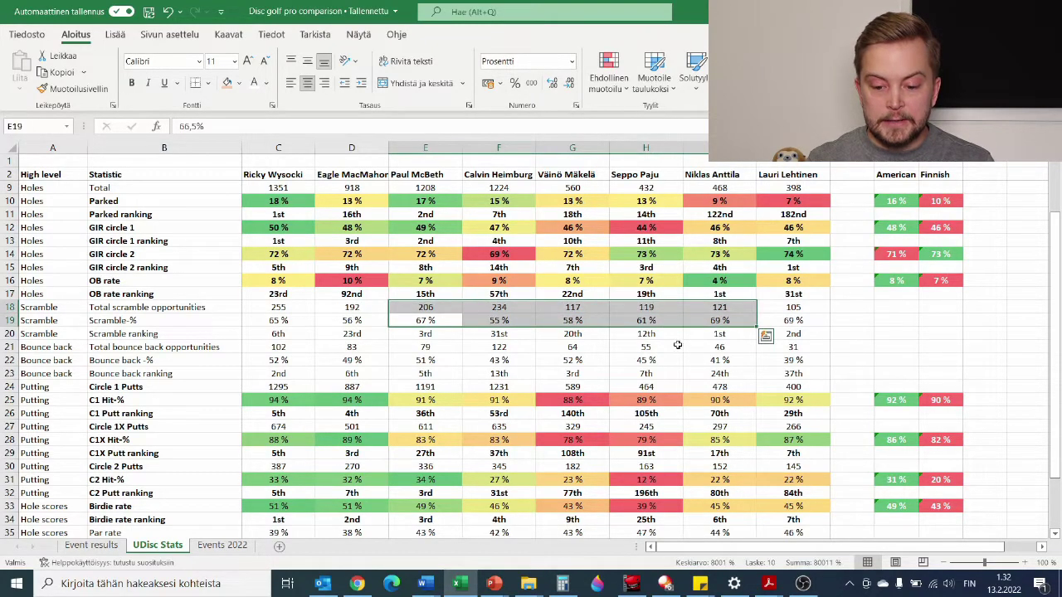
left_click(709, 335)
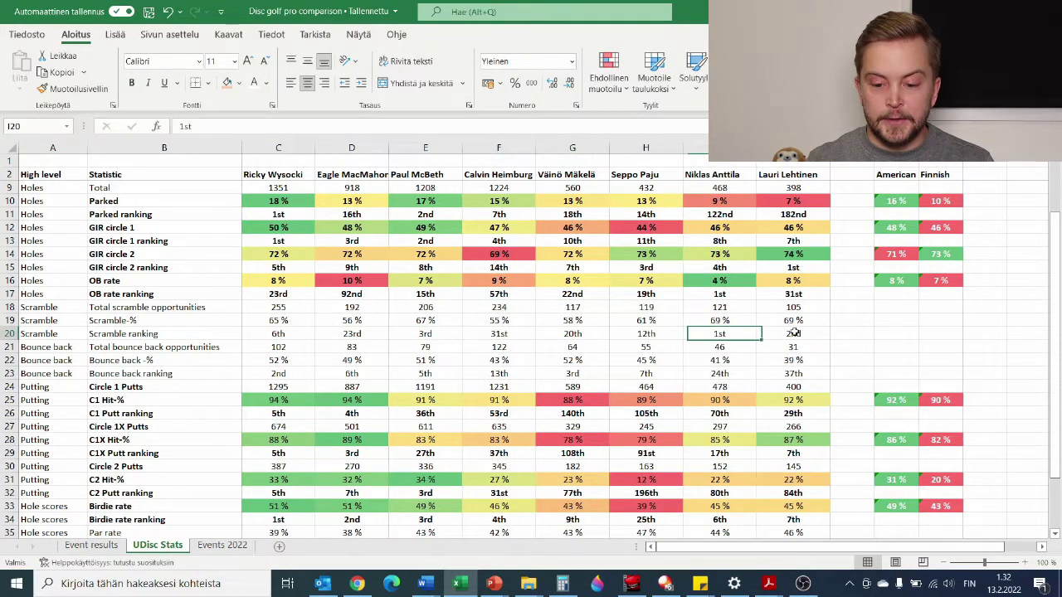
left_click(789, 335)
left_click(422, 333)
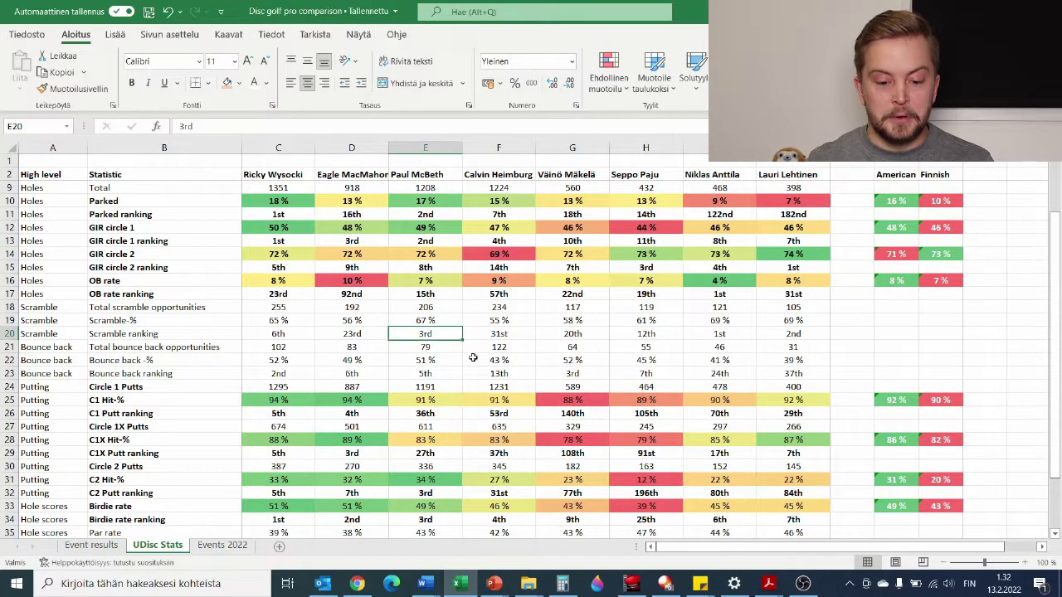
scroll(526, 349, "down", 1)
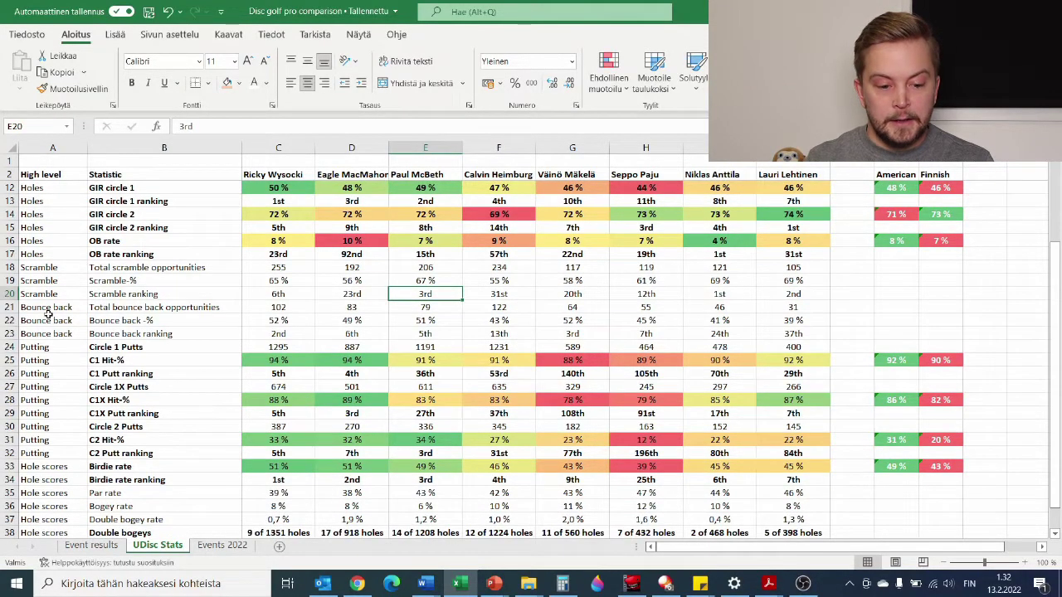
left_click(171, 335)
left_click(211, 325)
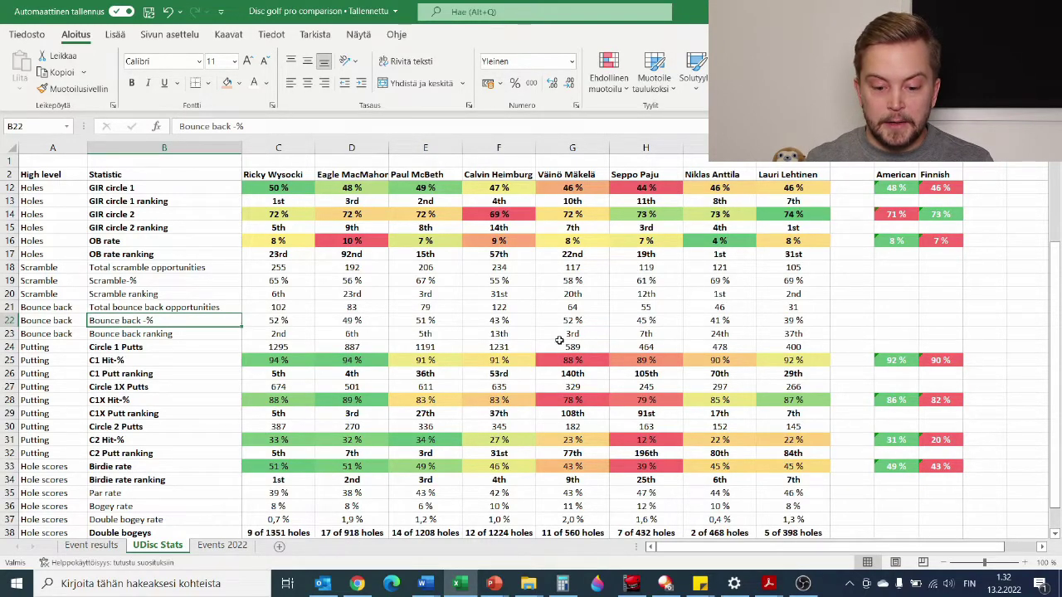
left_click(564, 335)
left_click(641, 339)
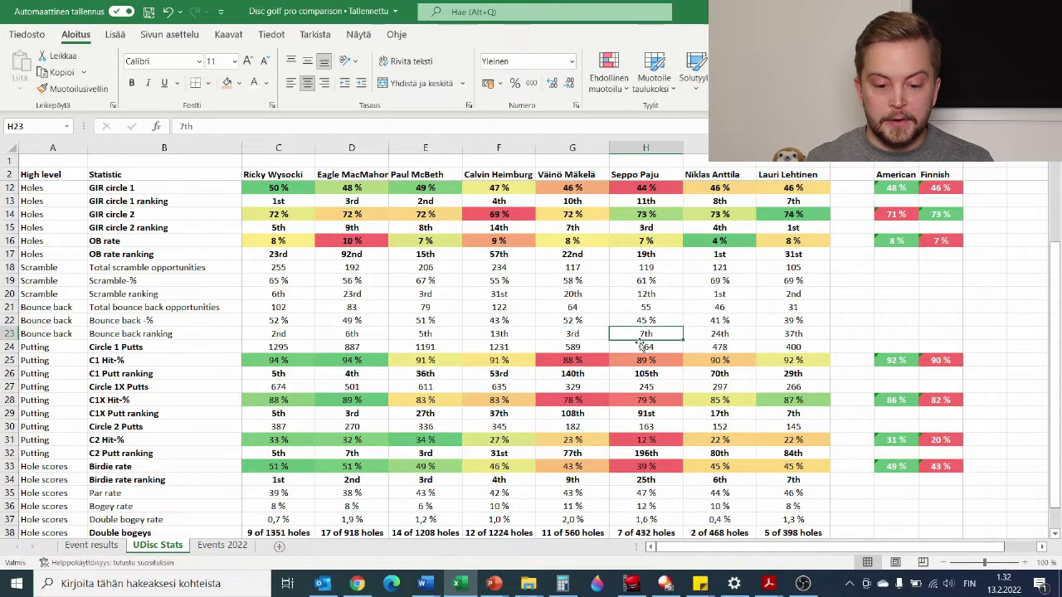
left_click(307, 334)
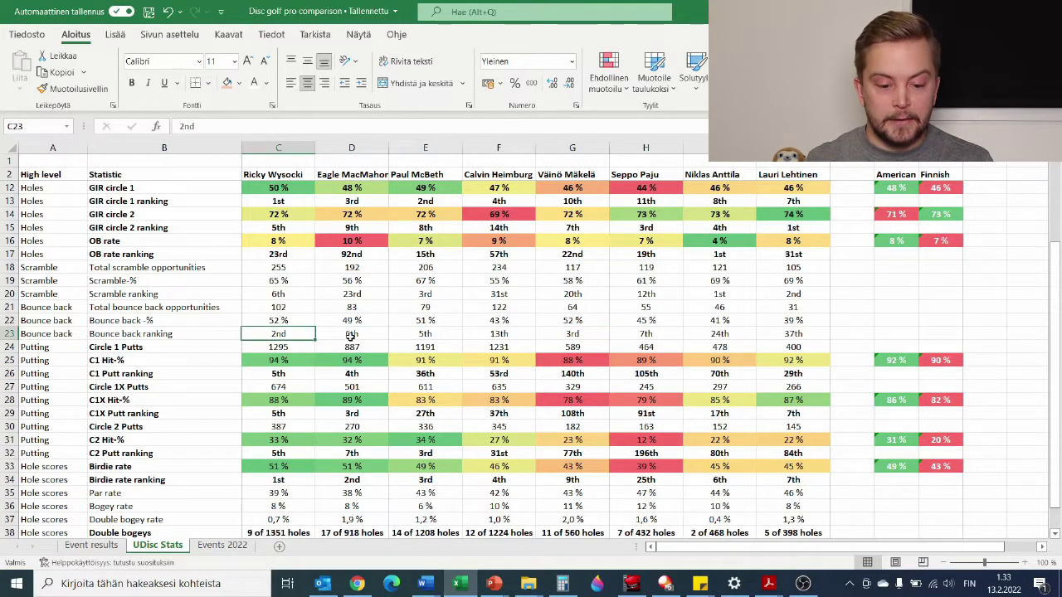
left_click(342, 333)
left_click_drag(342, 334, 448, 335)
scroll(585, 362, "down", 1)
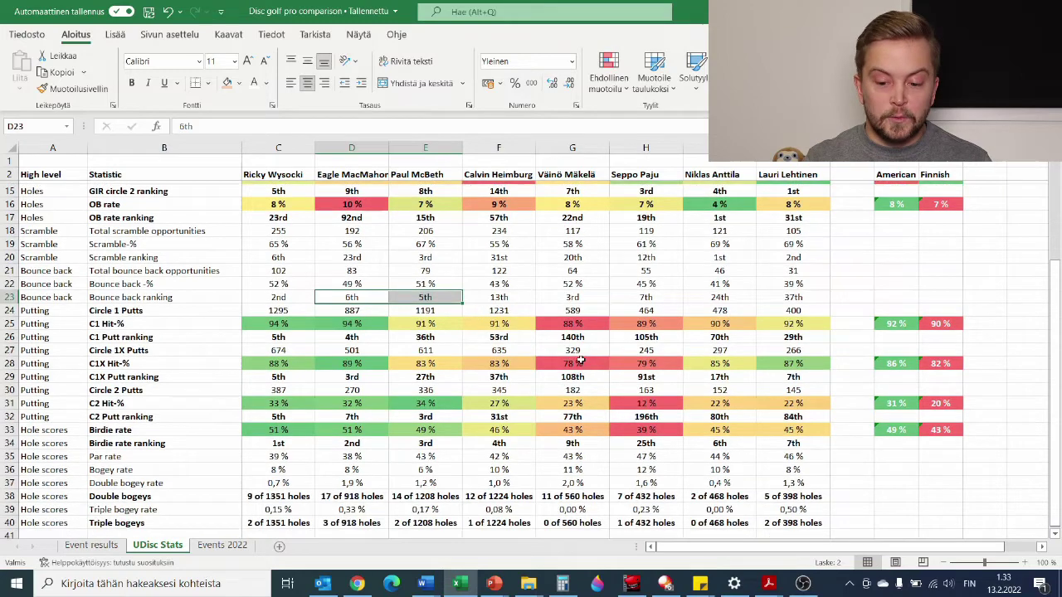
scroll(577, 360, "down", 1)
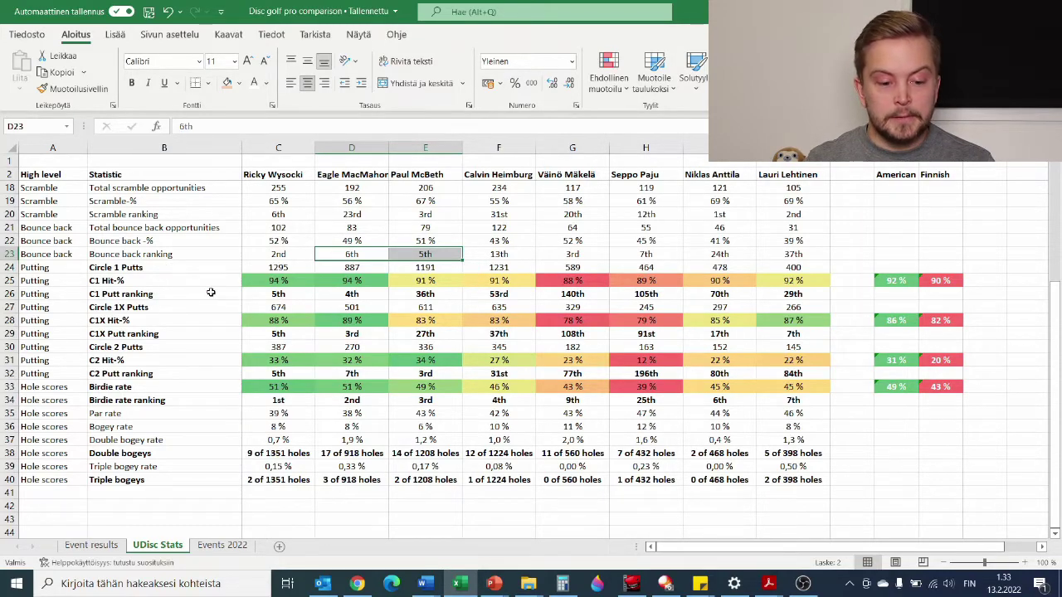
left_click_drag(278, 280, 825, 287)
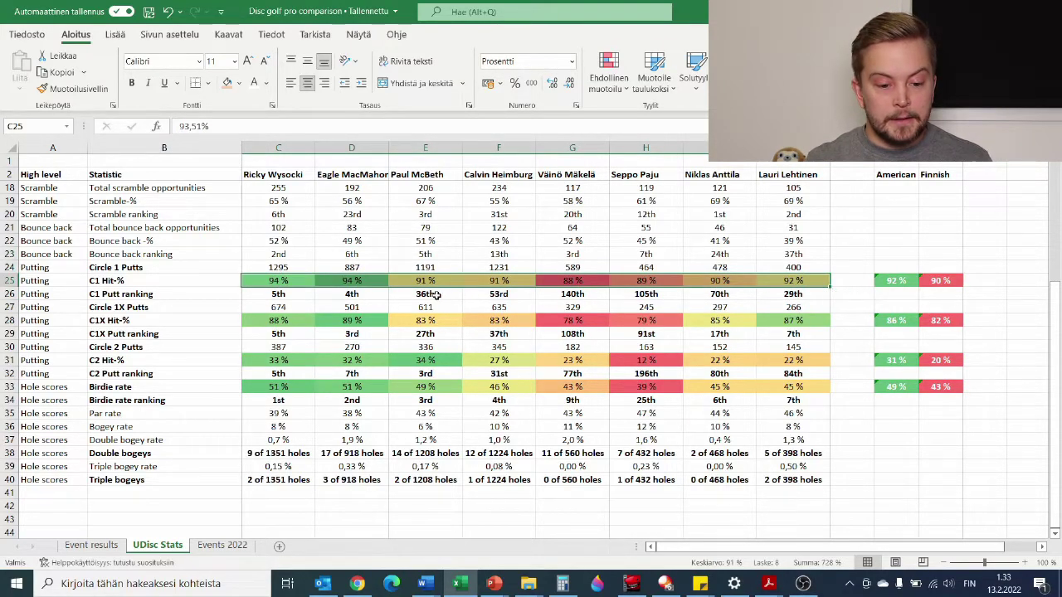
left_click_drag(272, 296, 378, 296)
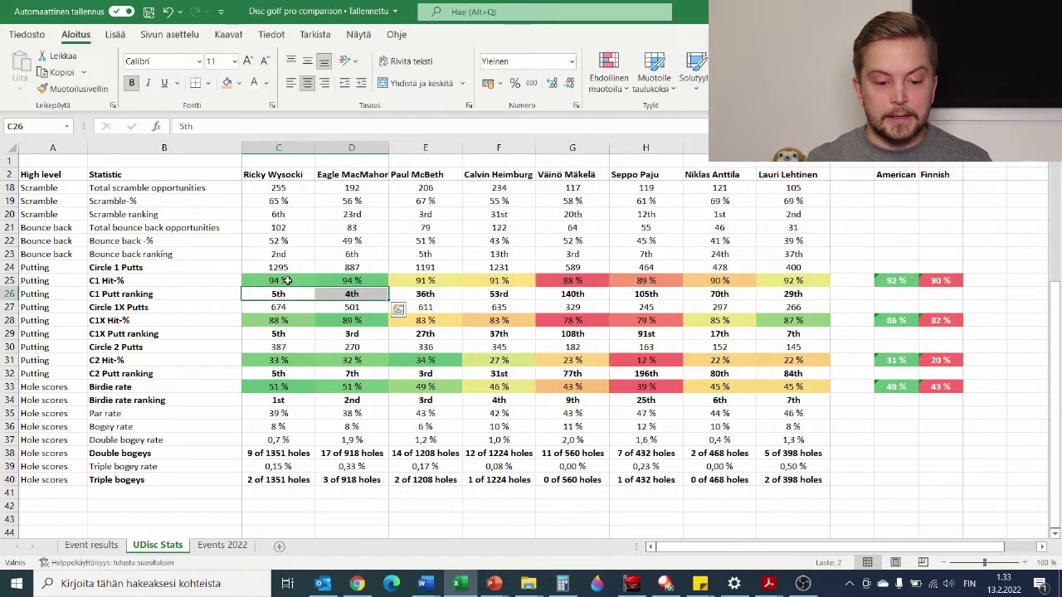
left_click_drag(282, 280, 378, 296)
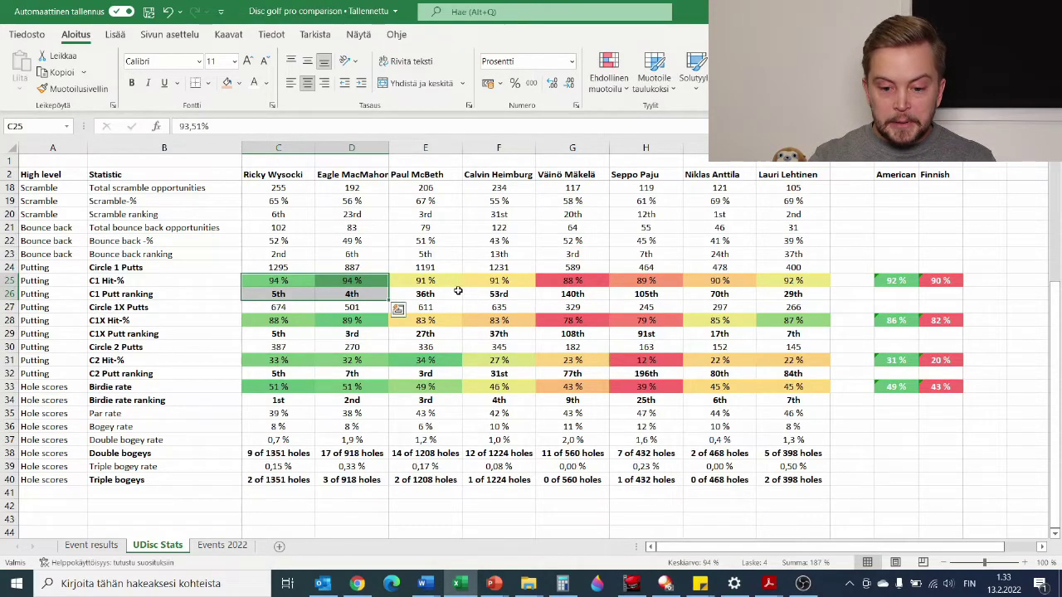
left_click_drag(443, 295, 788, 292)
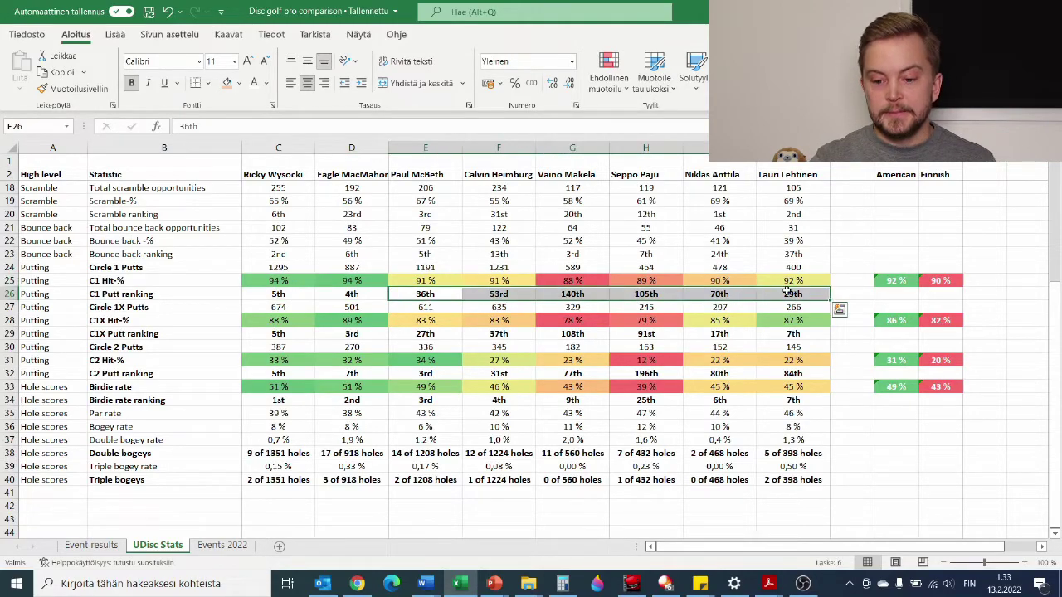
left_click(890, 280)
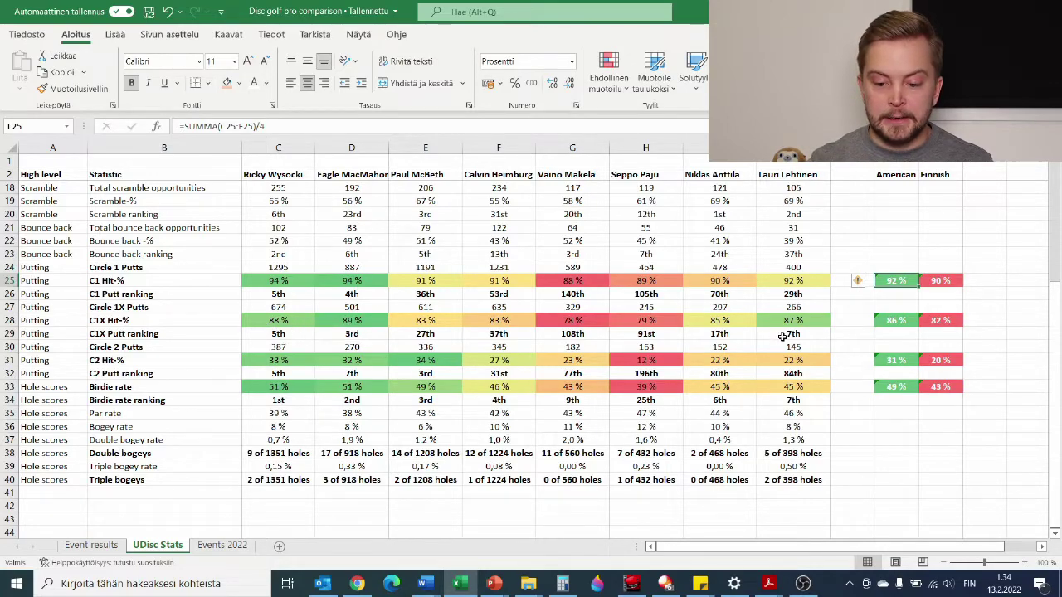
left_click(801, 334)
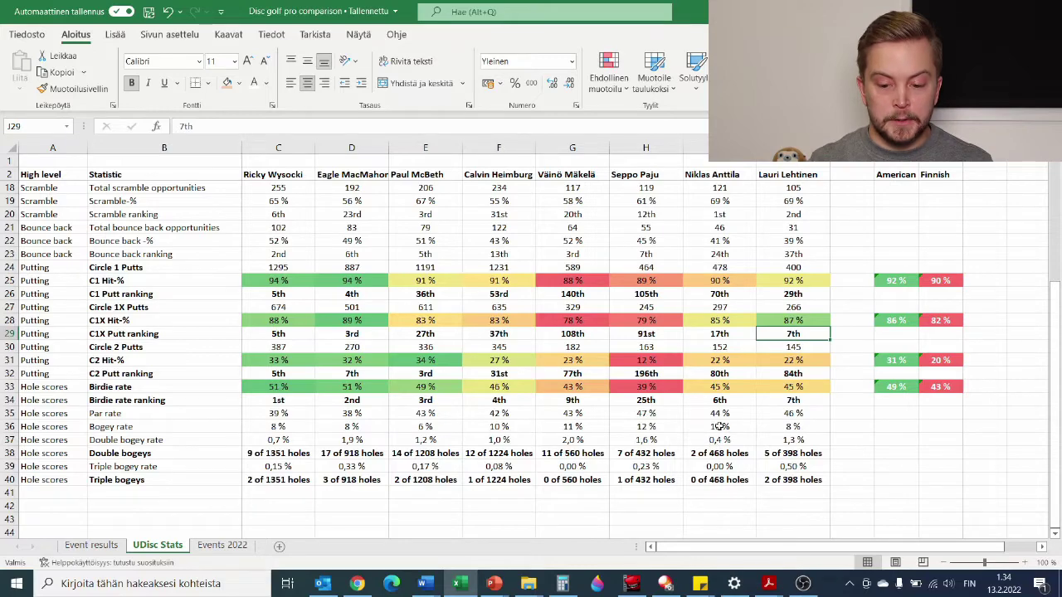
scroll(717, 426, "down", 1)
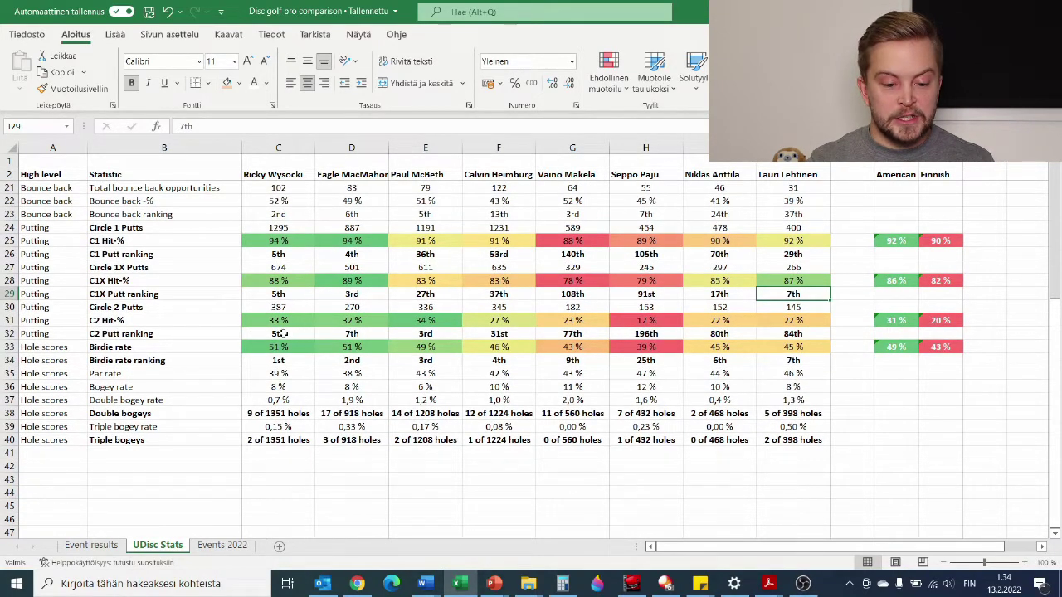
left_click(166, 334)
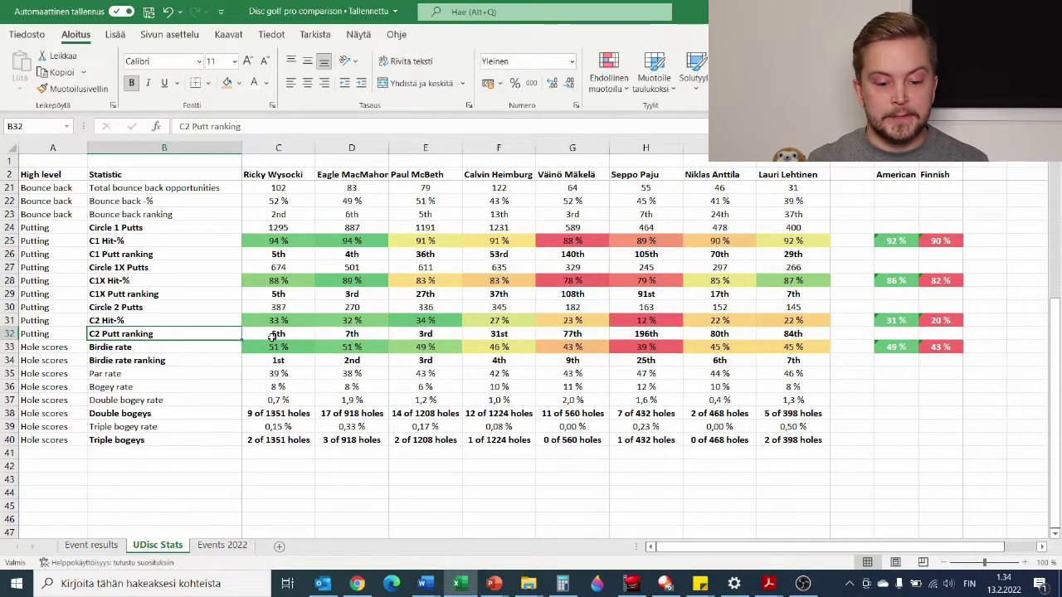
left_click(296, 336)
left_click_drag(296, 336, 423, 335)
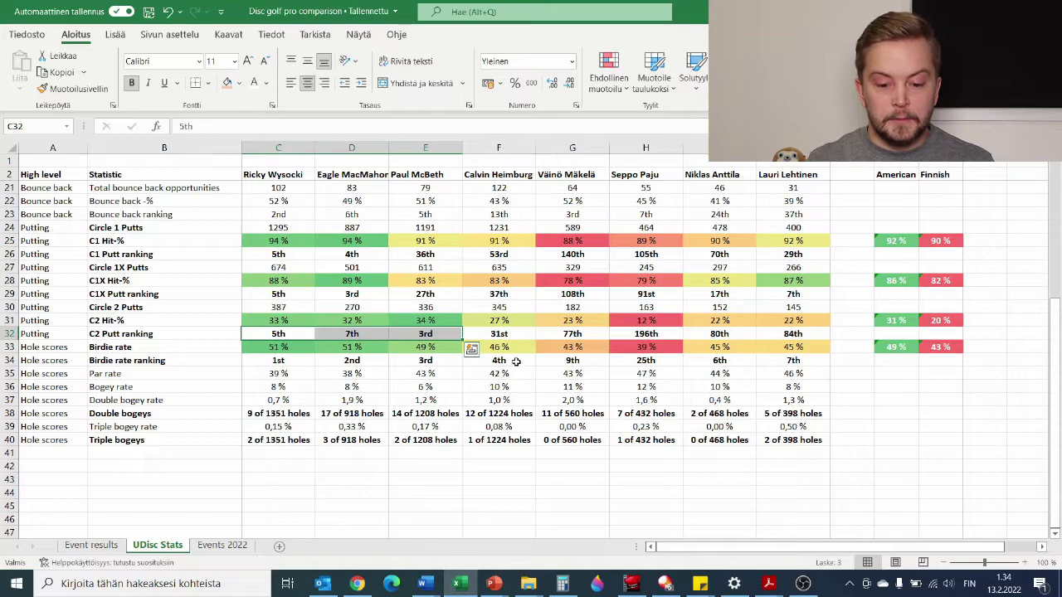
left_click_drag(313, 345, 499, 345)
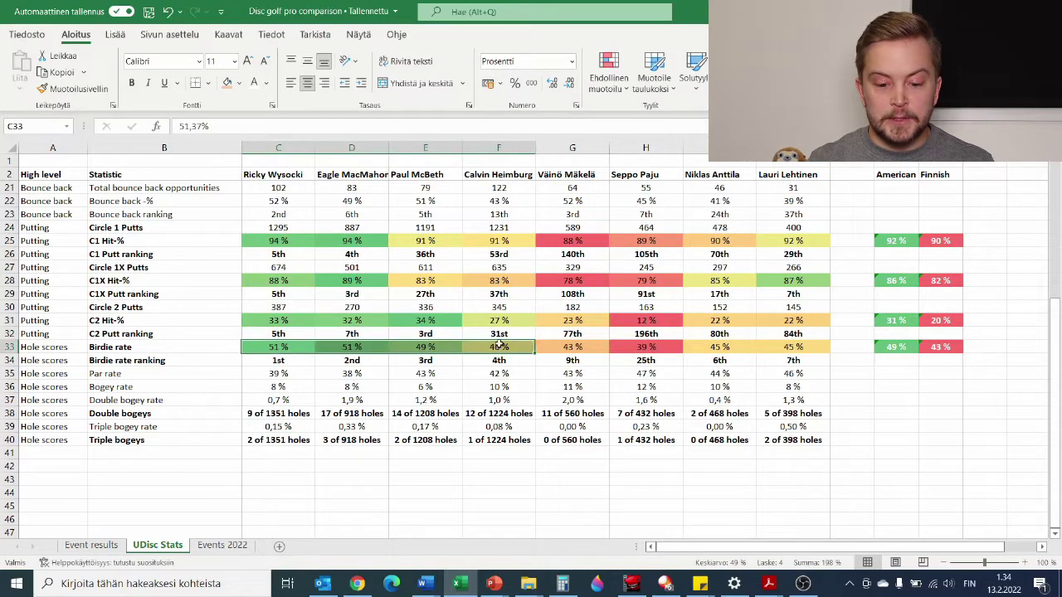
left_click_drag(581, 335, 799, 348)
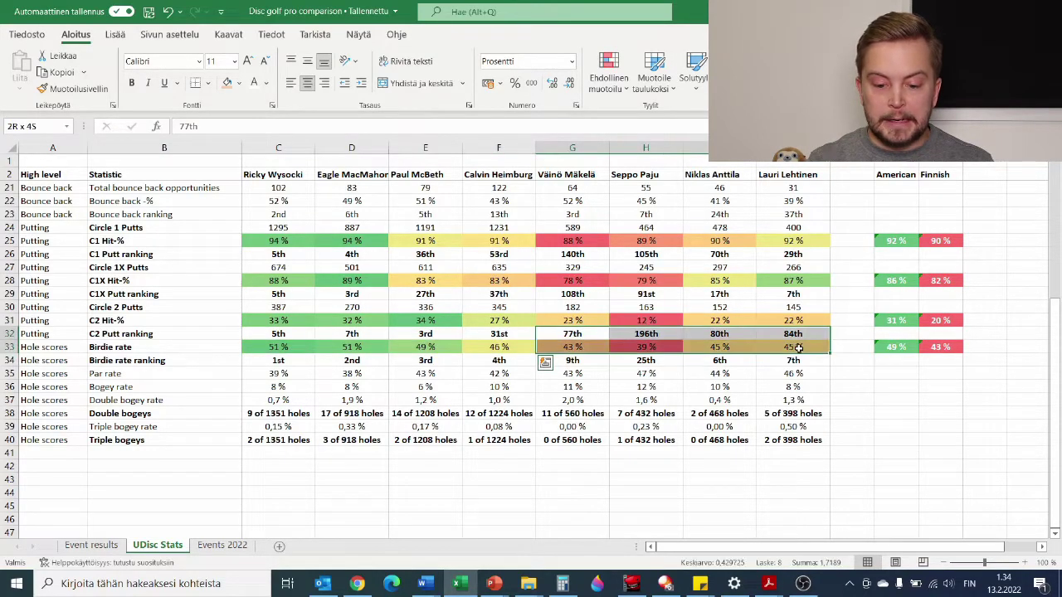
left_click(718, 347)
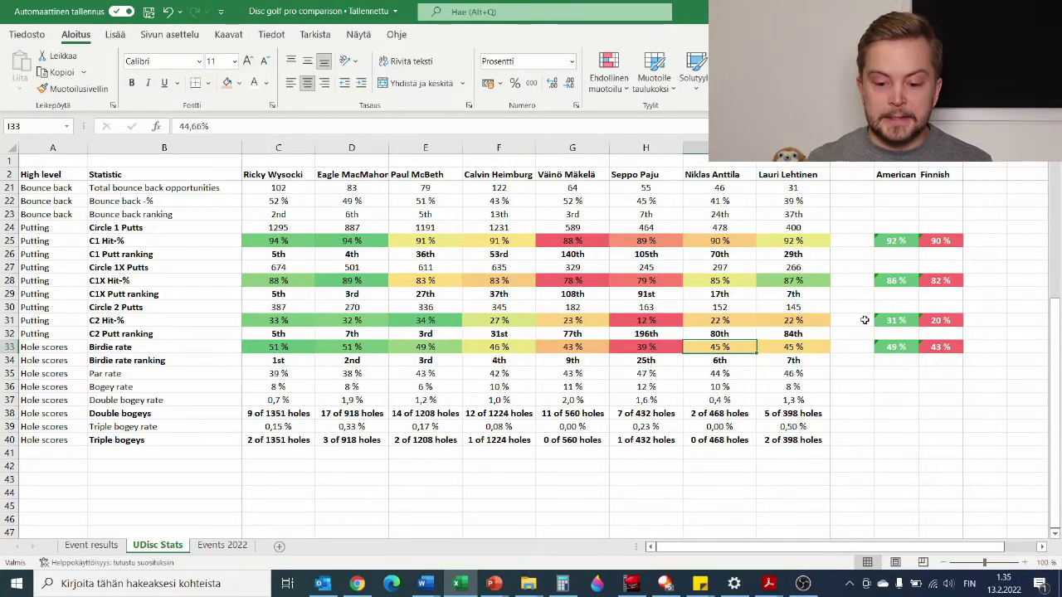
left_click(845, 374)
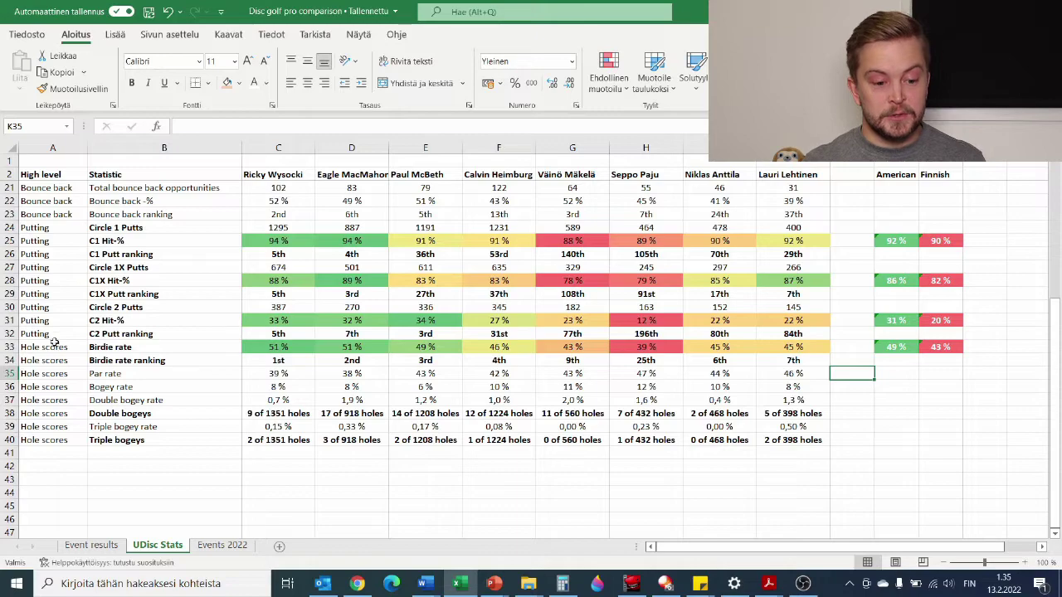
left_click(6, 361)
left_click_drag(279, 360, 781, 360)
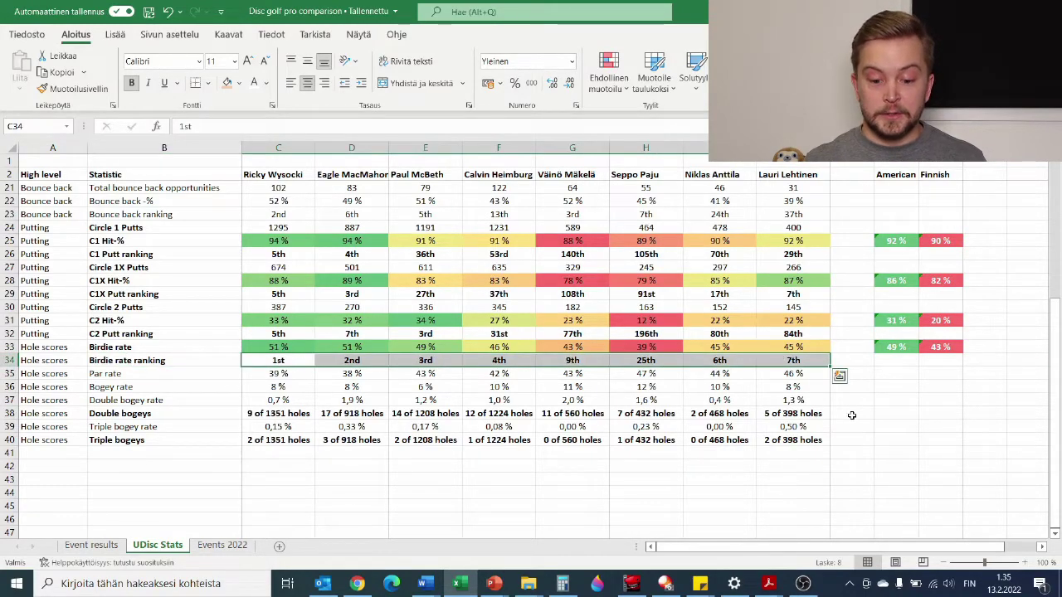
left_click(658, 363)
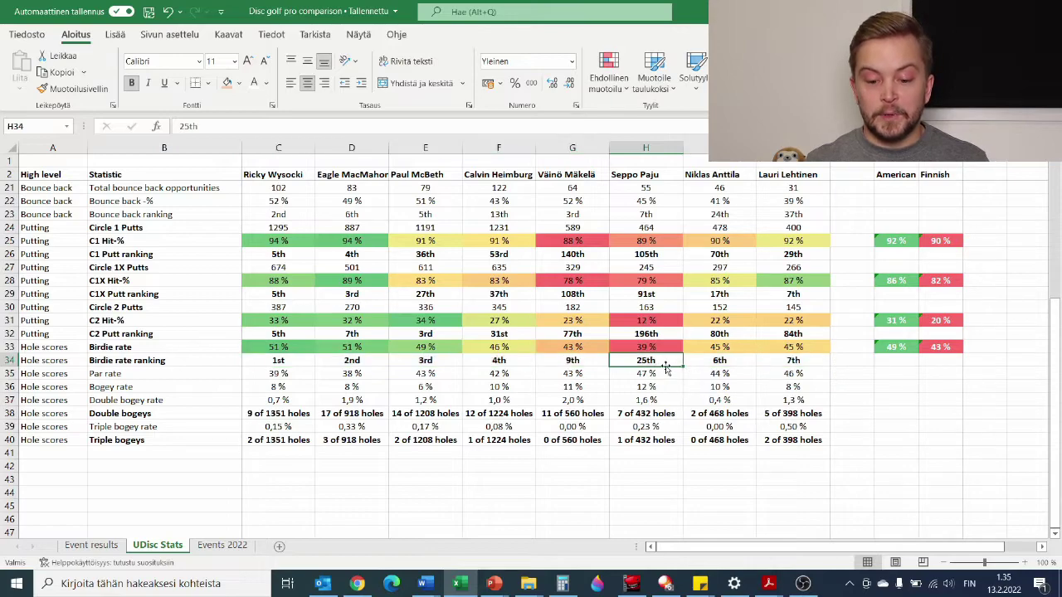
left_click_drag(253, 361, 792, 362)
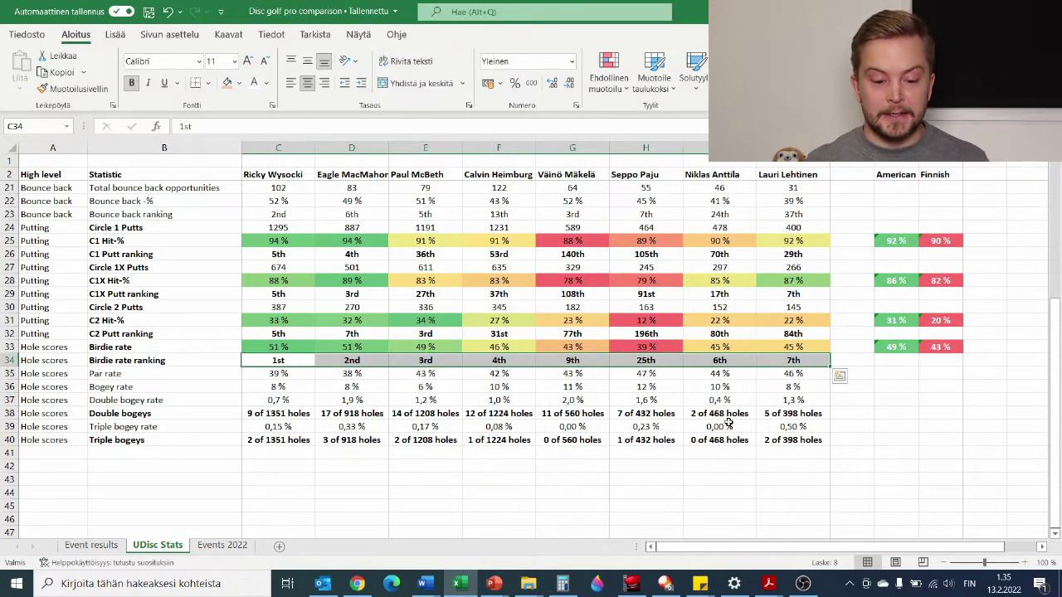
left_click(885, 387)
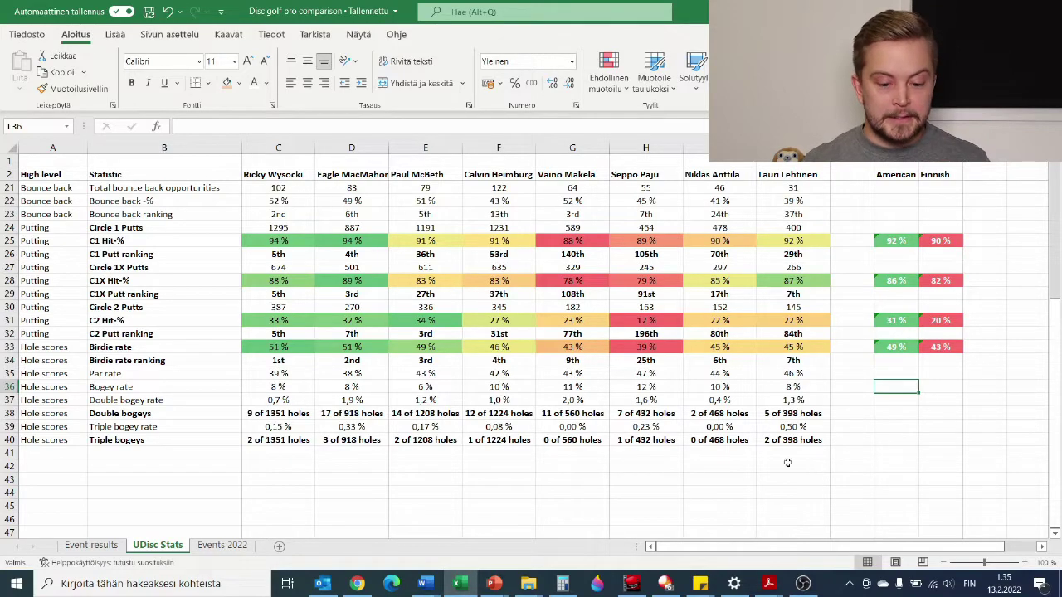
left_click(10, 413)
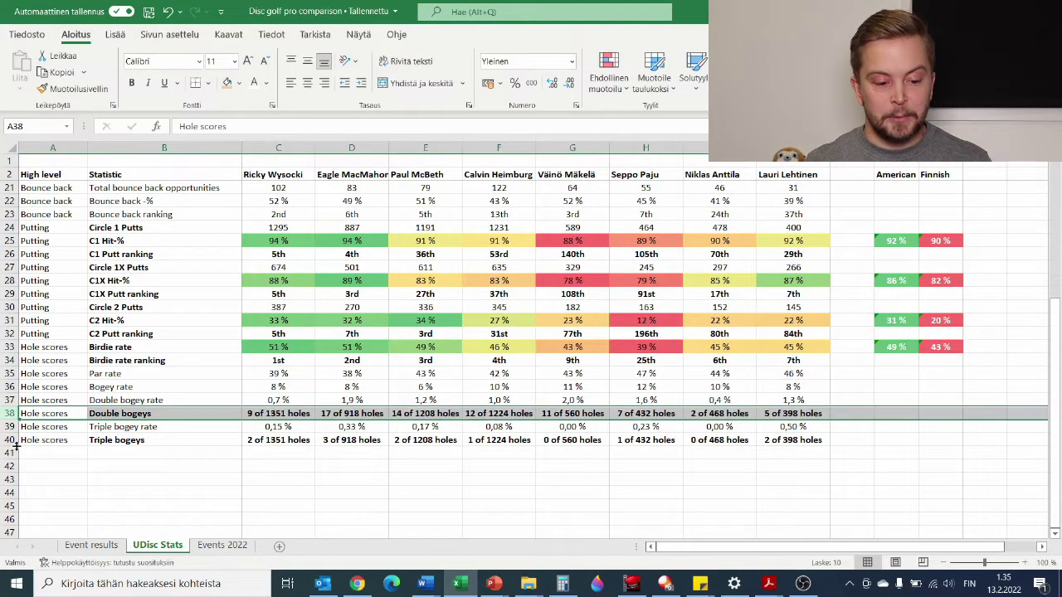
left_click(10, 440)
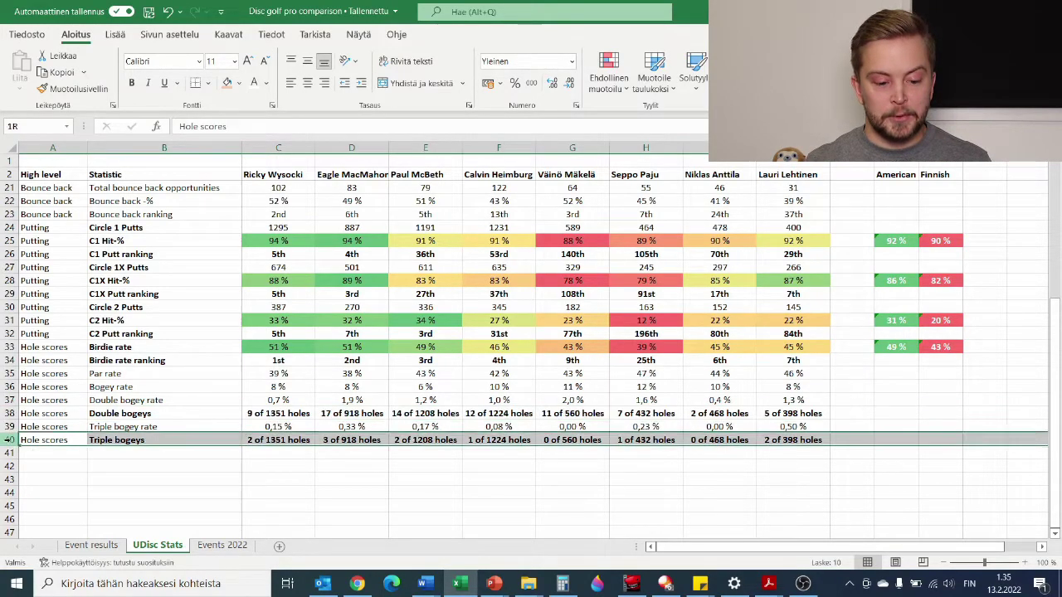
left_click(268, 413)
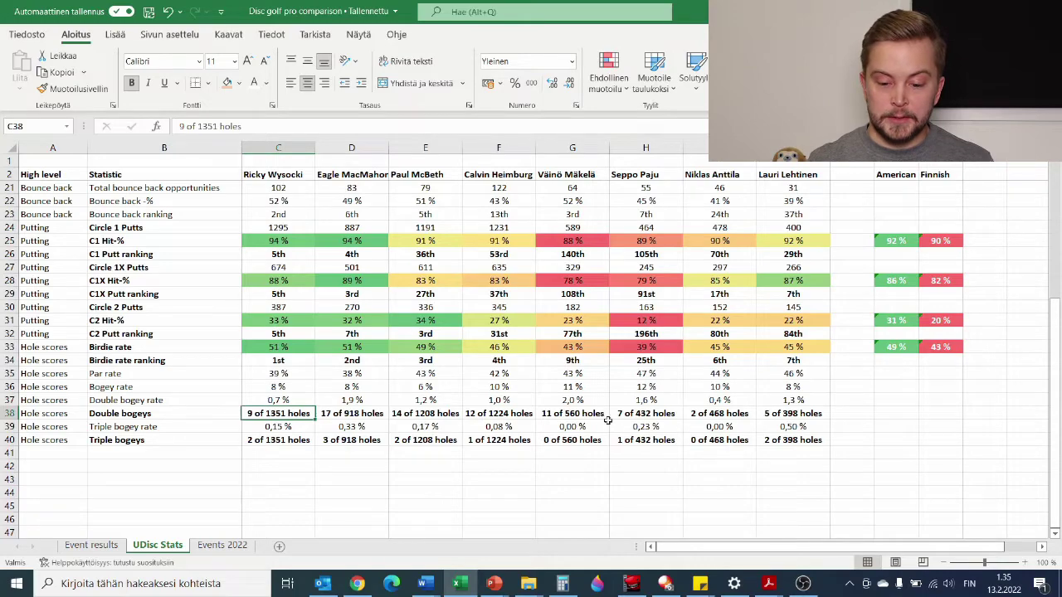
left_click(515, 415)
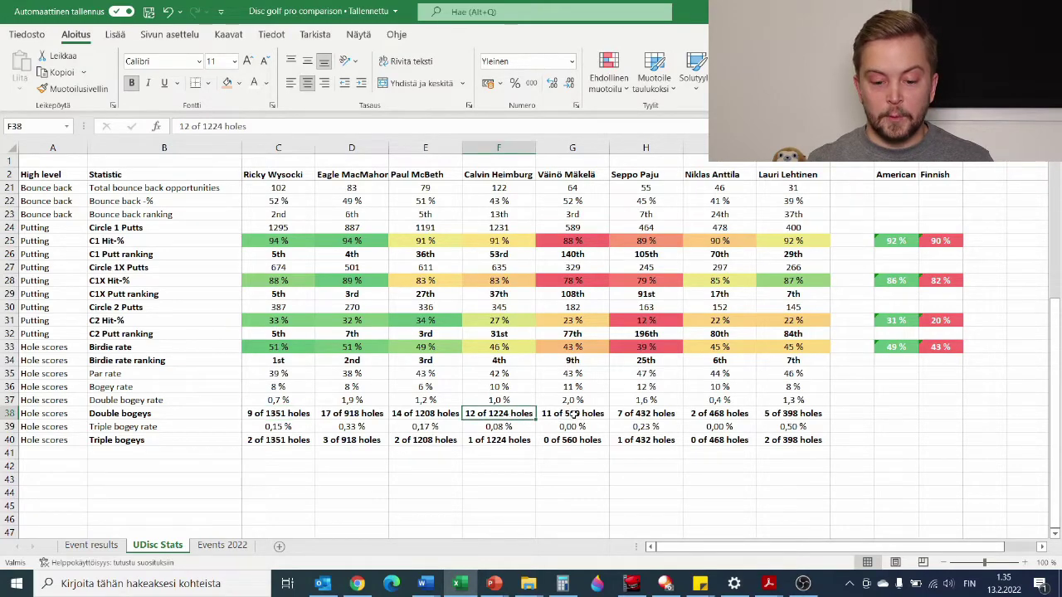
left_click(587, 414)
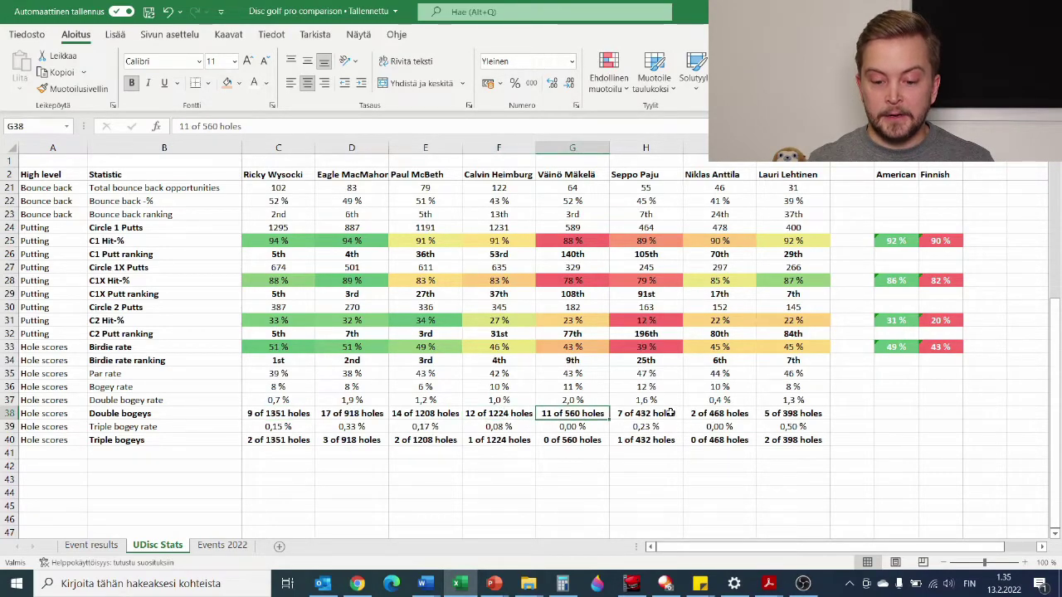
left_click(668, 413)
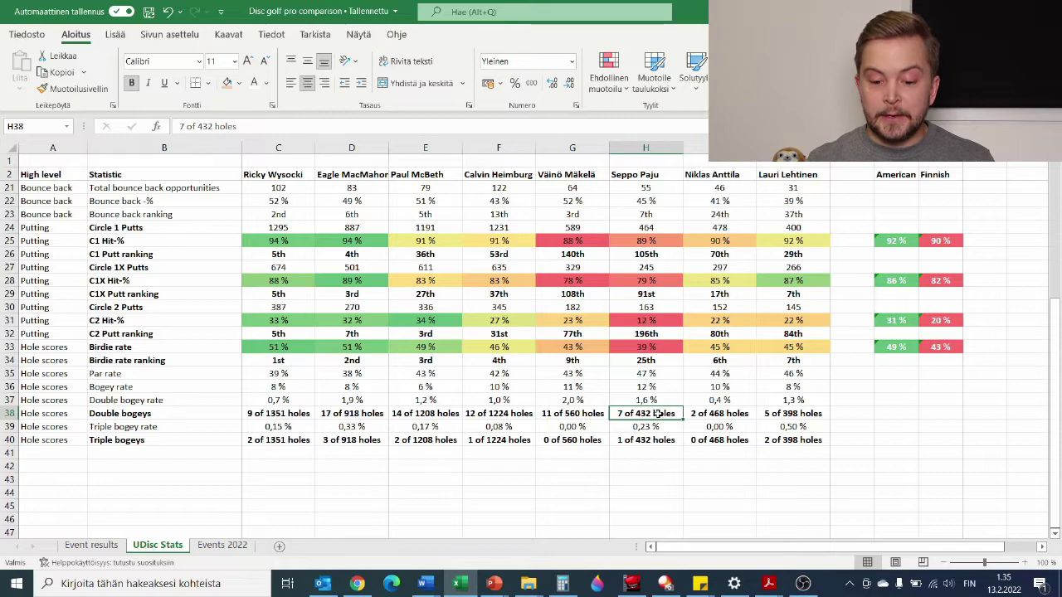
left_click(730, 415)
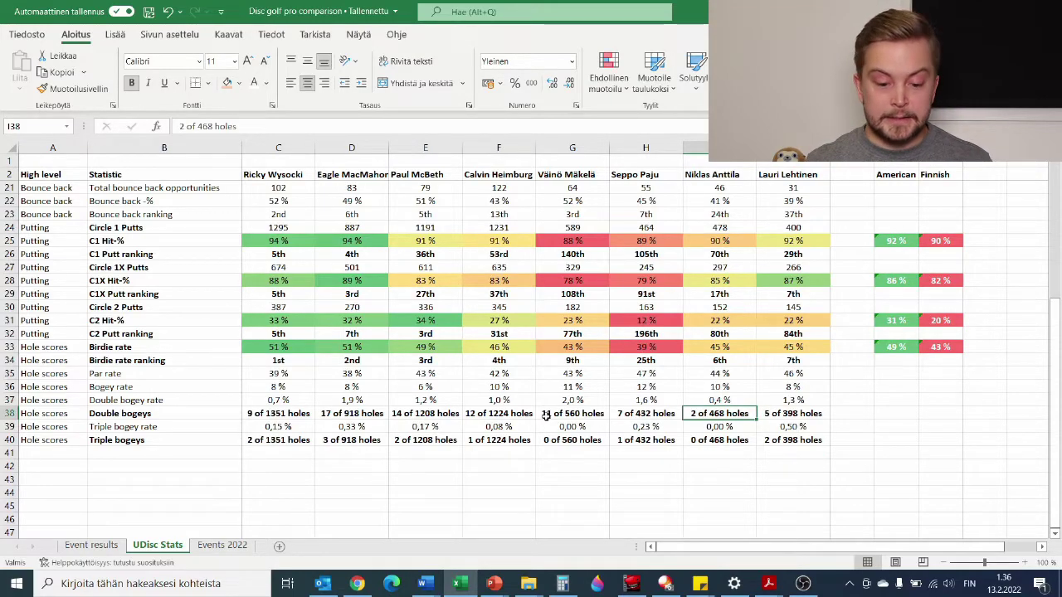
left_click(10, 439)
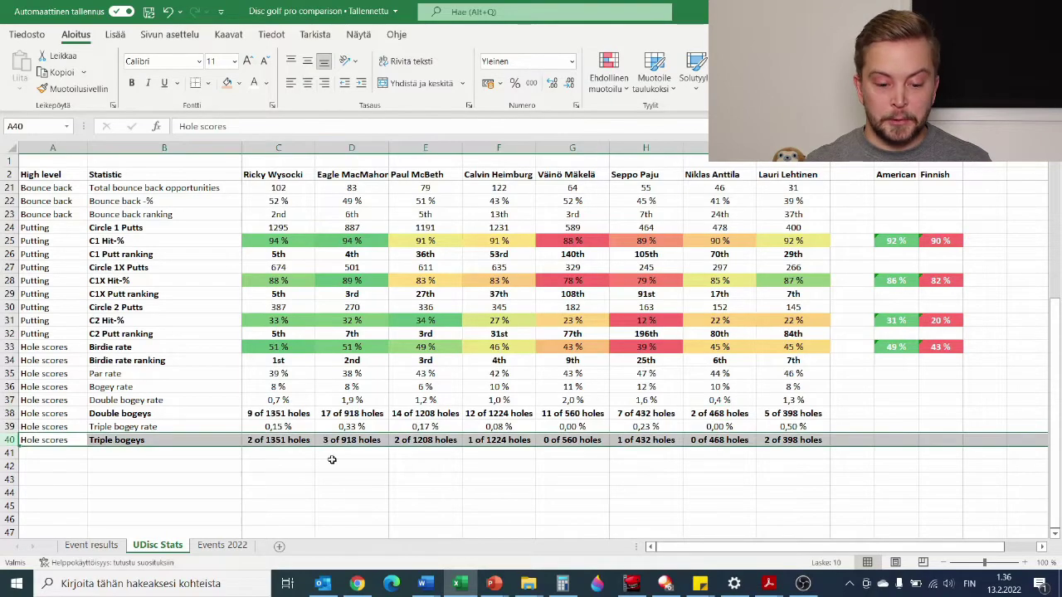
left_click(278, 441)
left_click(341, 441)
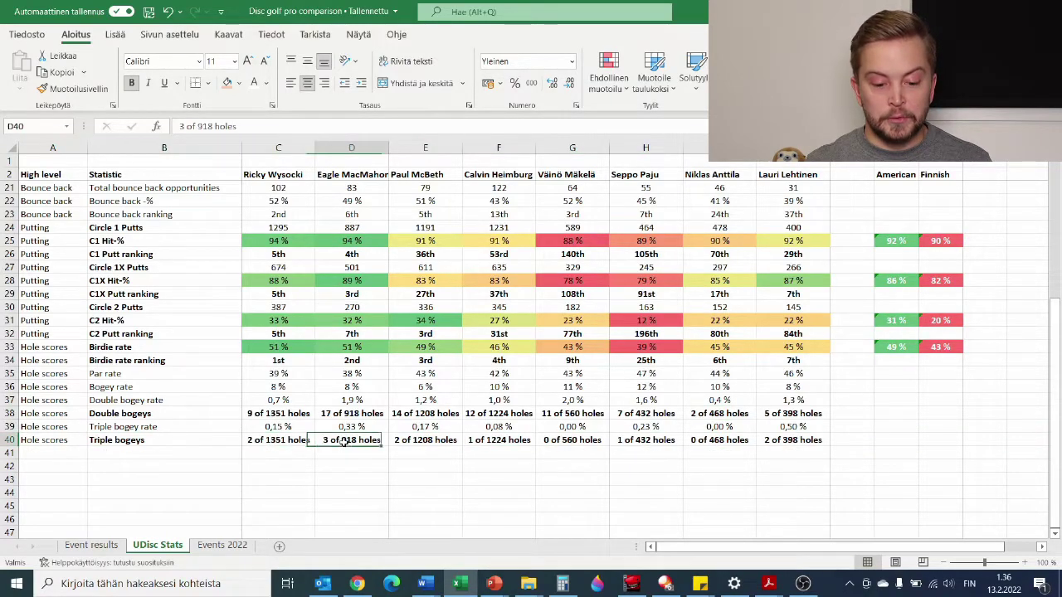
left_click(418, 441)
left_click(518, 440)
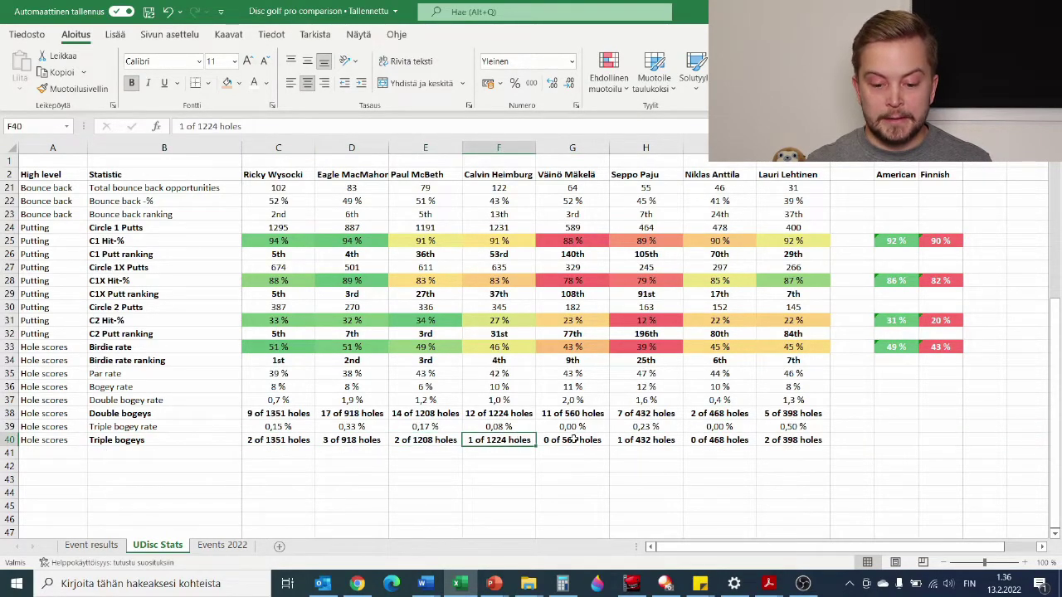
left_click(573, 441)
left_click(662, 440)
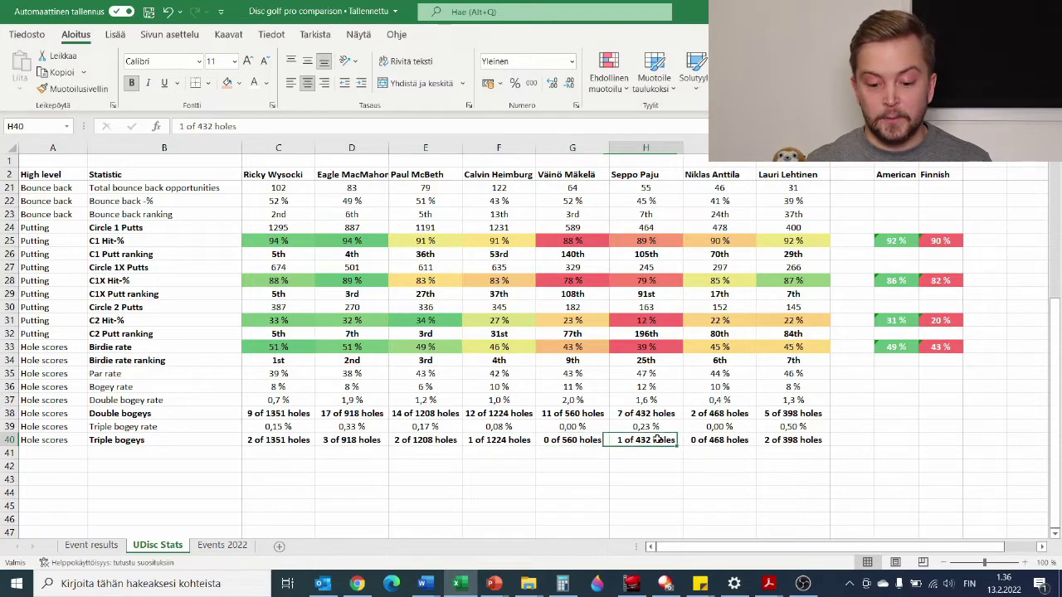
left_click(747, 441)
left_click(798, 442)
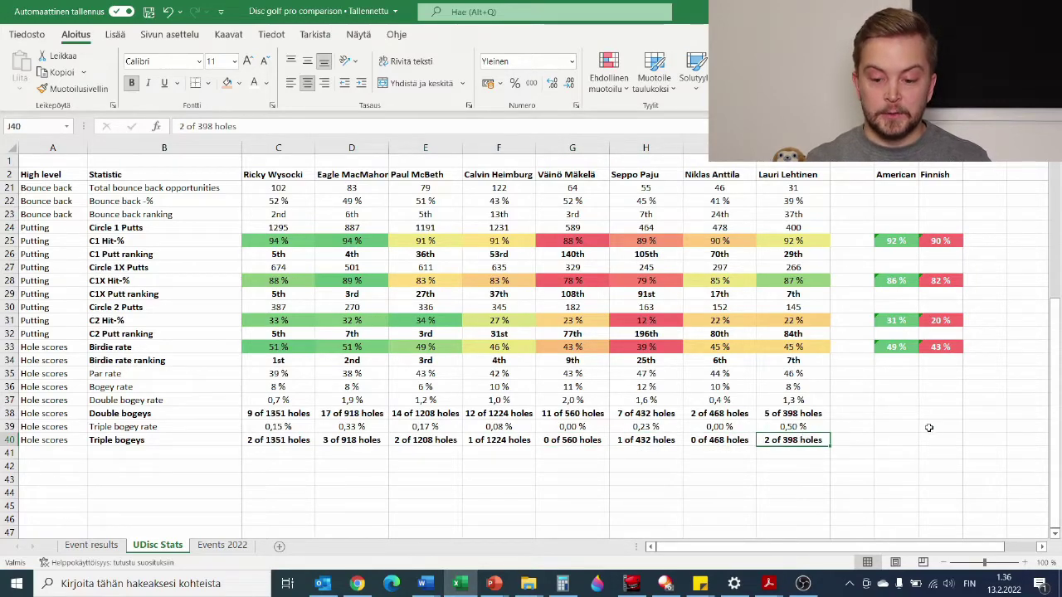
left_click(903, 453)
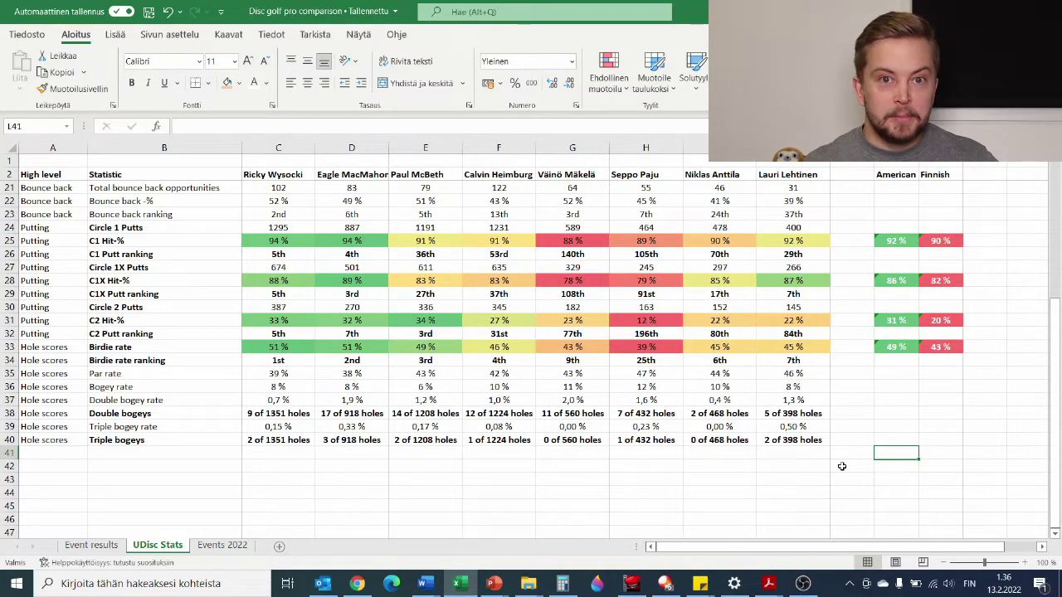
left_click_drag(806, 440, 285, 440)
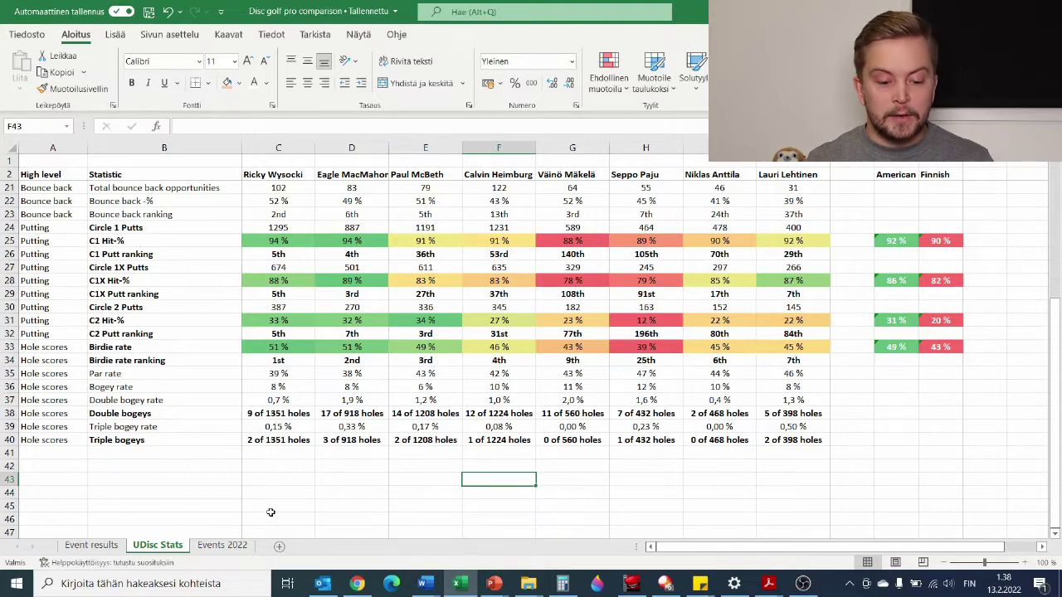
Switch to the Events 2022 sheet and deselect the events table
left_click(231, 546)
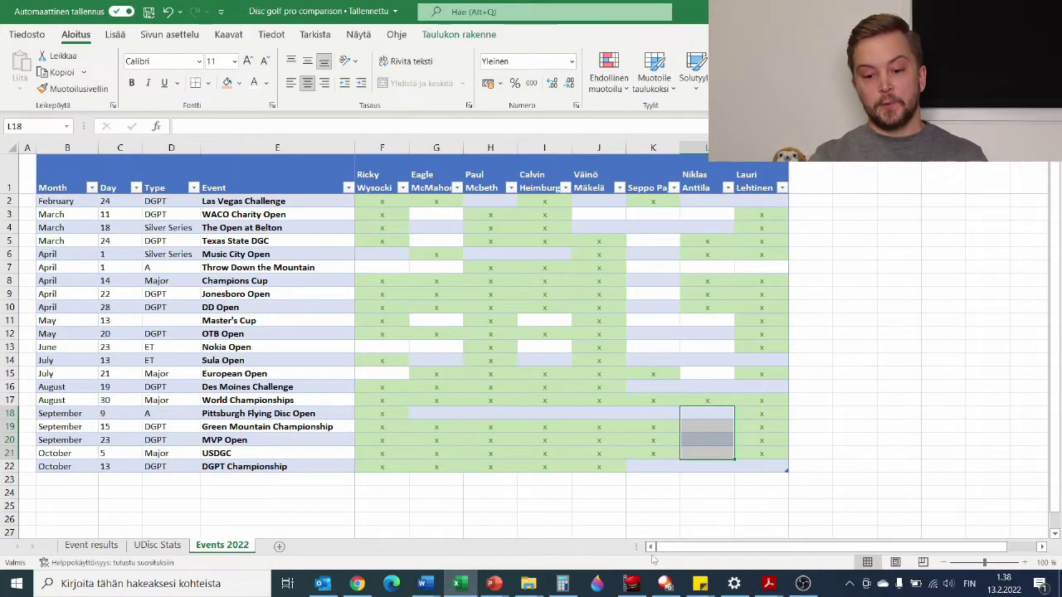
left_click(647, 511)
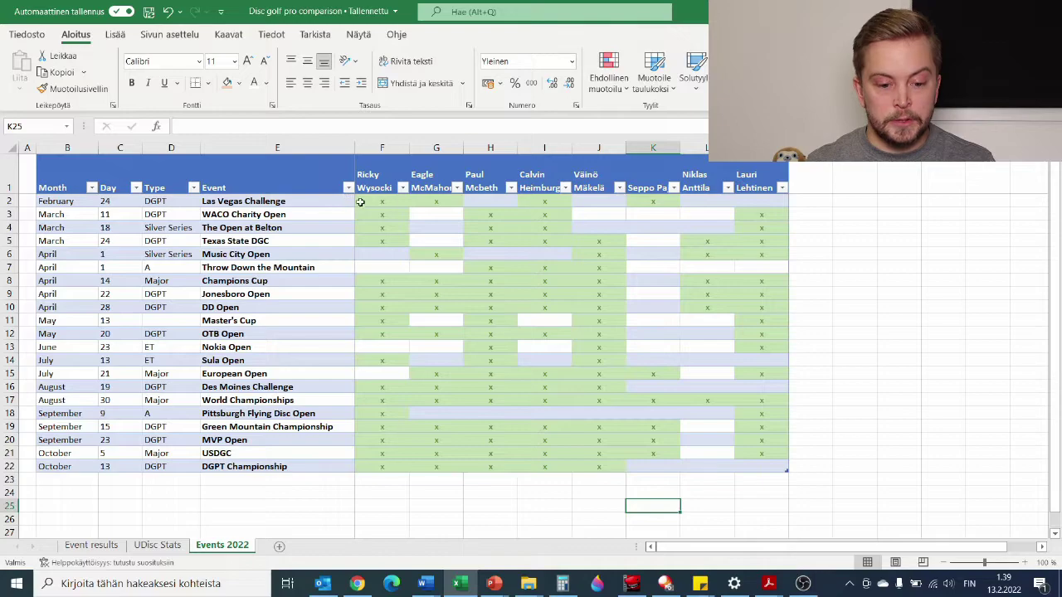
left_click(7, 201)
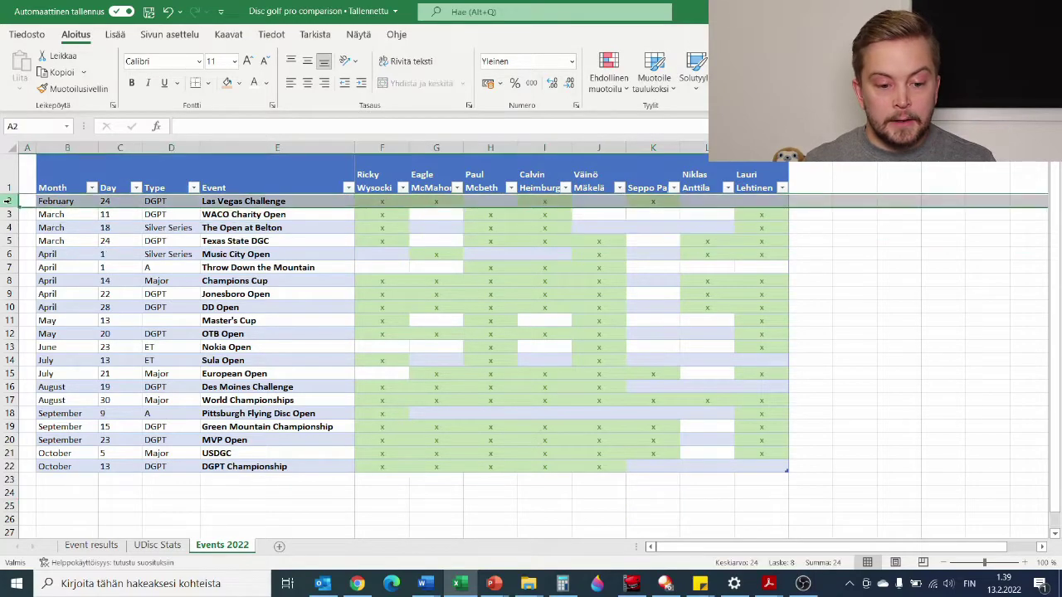
left_click(440, 333)
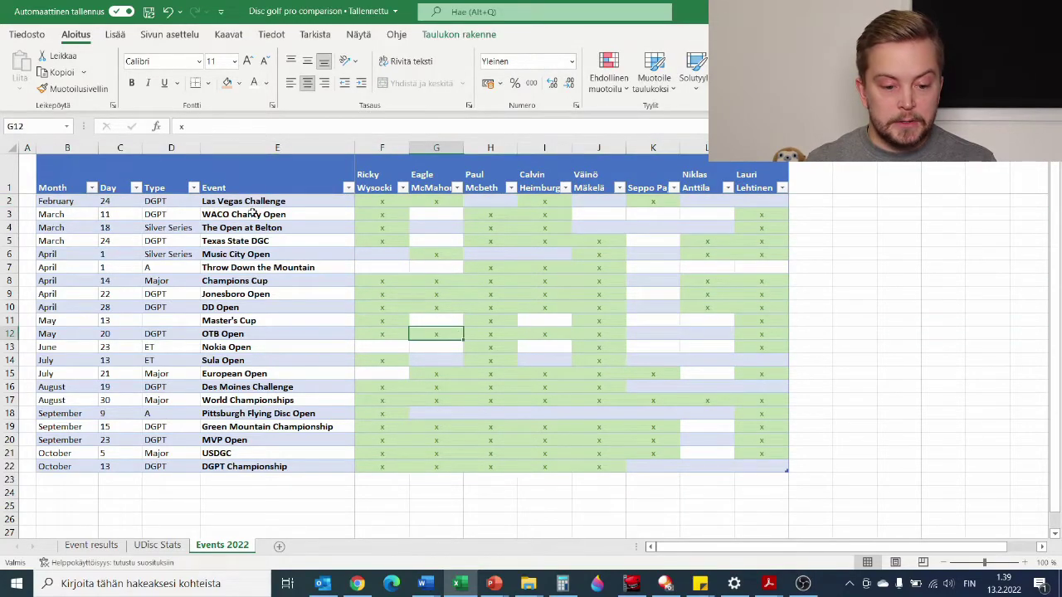
left_click_drag(259, 202, 498, 204)
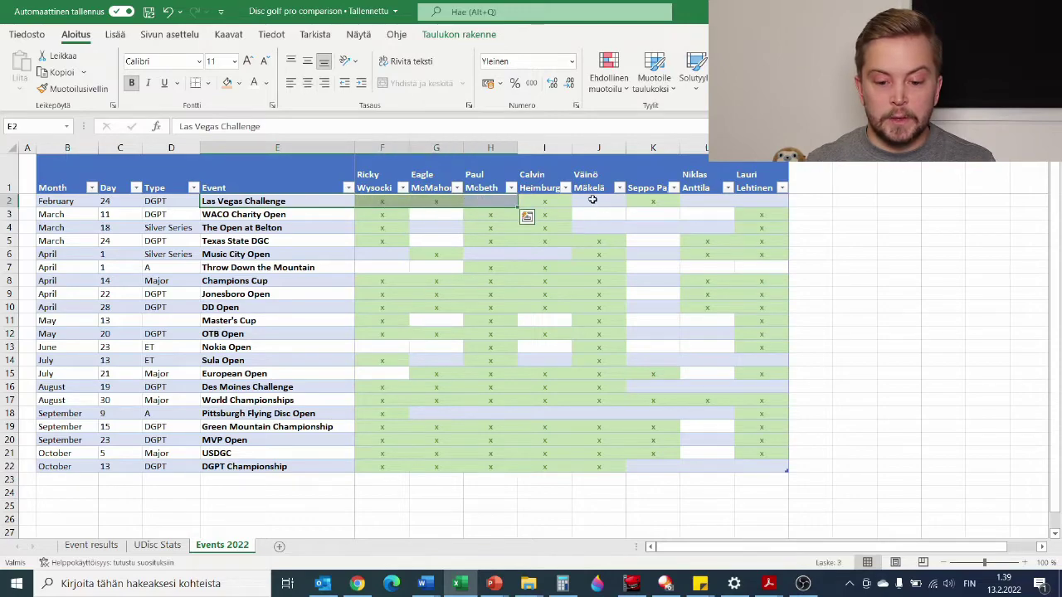
left_click_drag(564, 202, 417, 199)
left_click(667, 203)
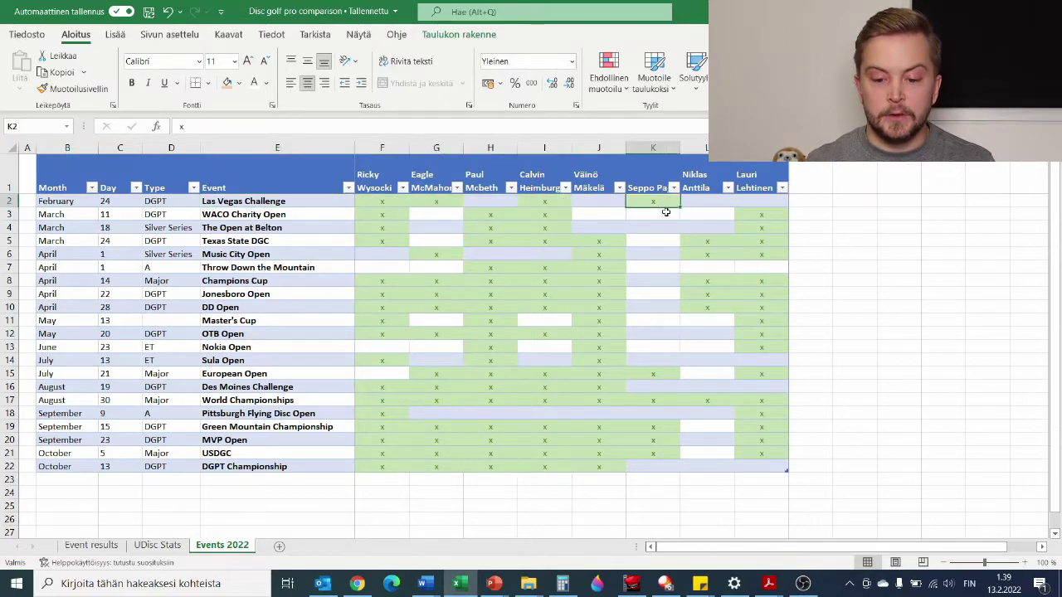
left_click_drag(662, 218, 652, 349)
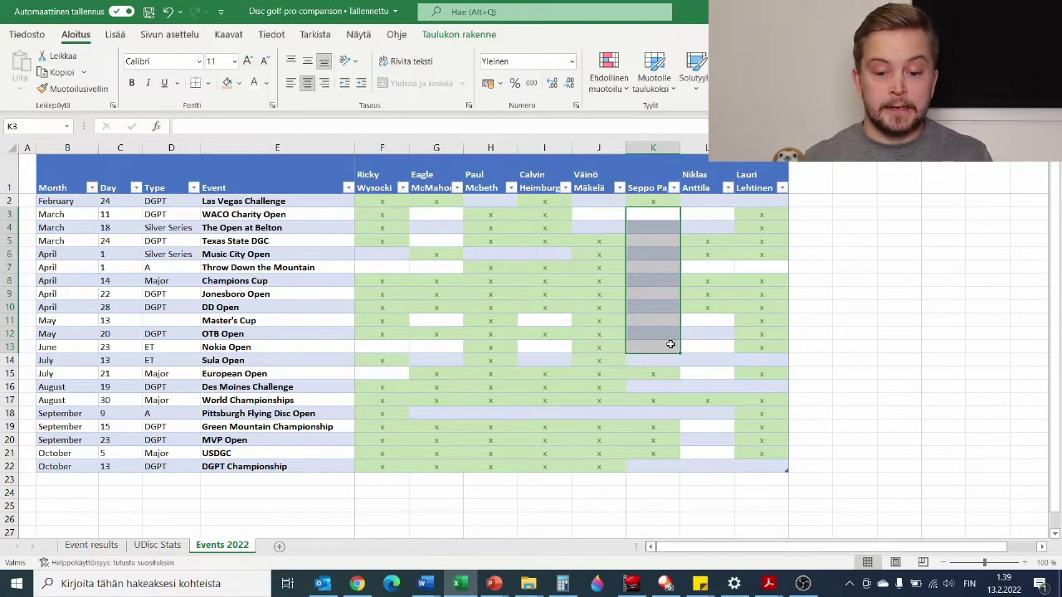
left_click_drag(656, 373, 656, 456)
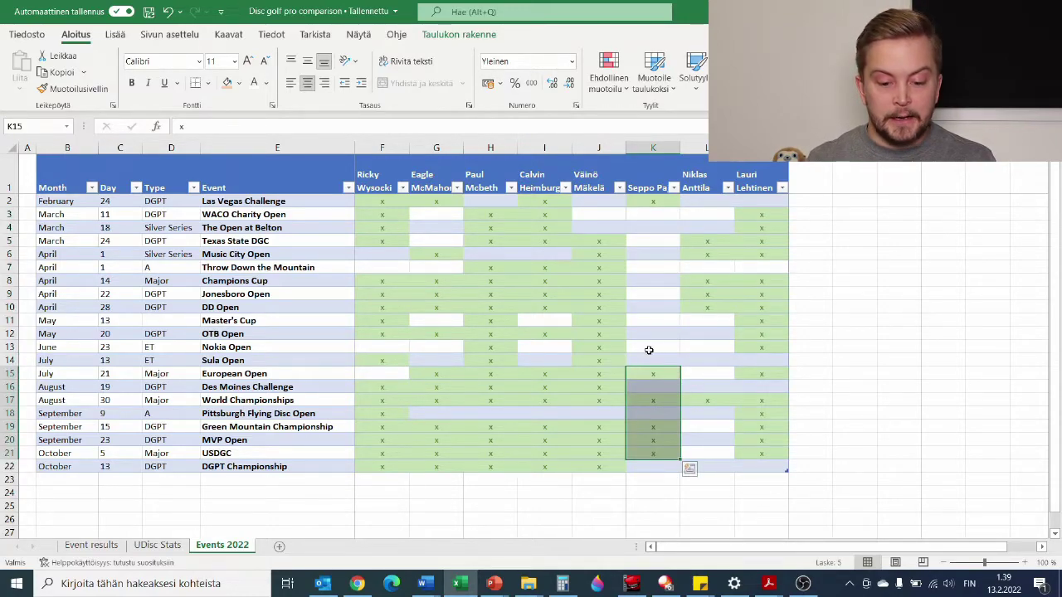
left_click(652, 334)
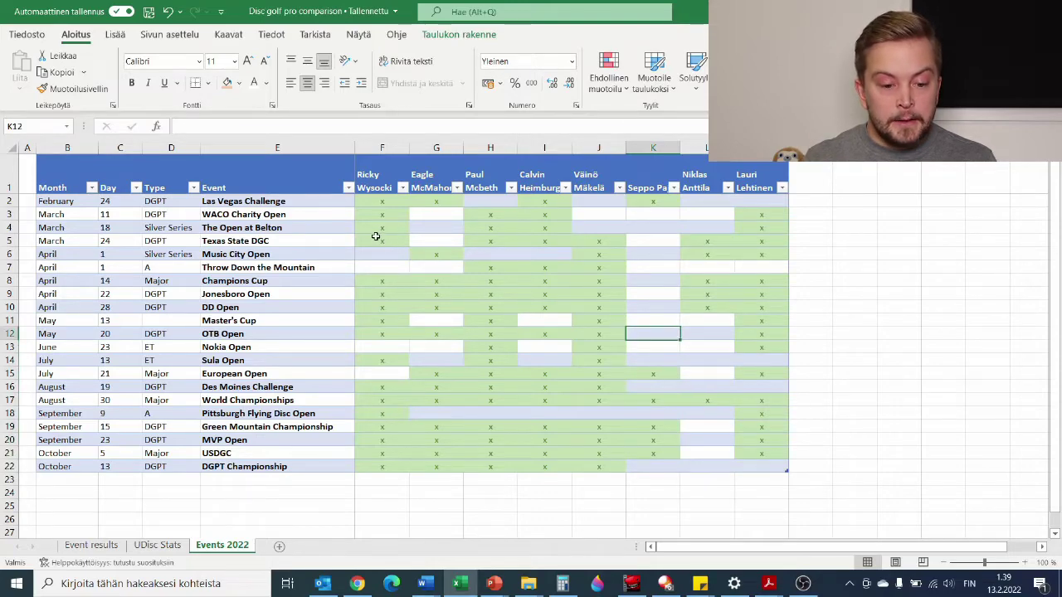
left_click(312, 212)
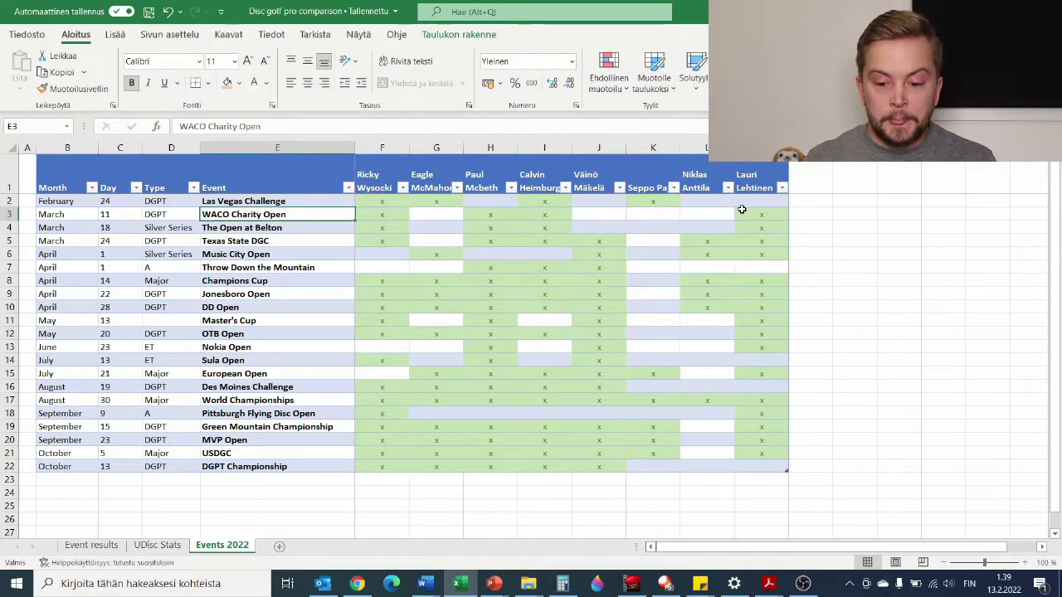
left_click(310, 226)
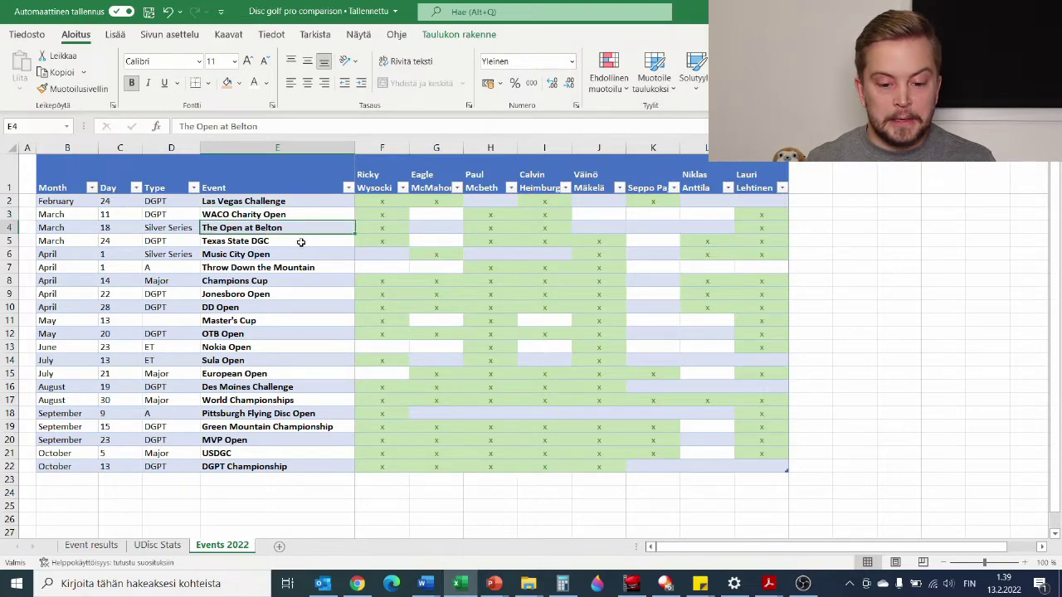
left_click(301, 241)
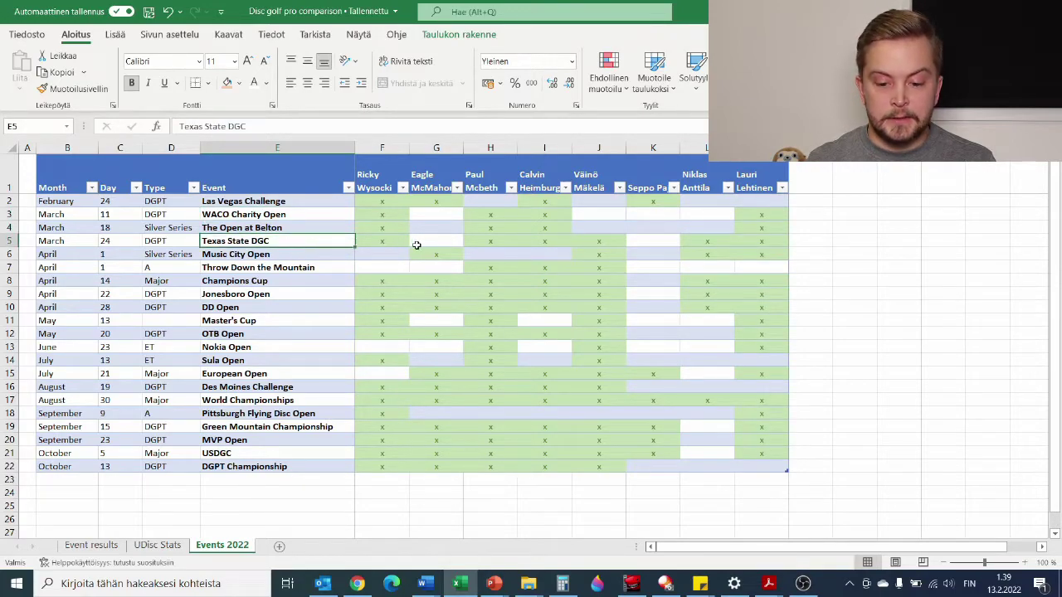
left_click(705, 240)
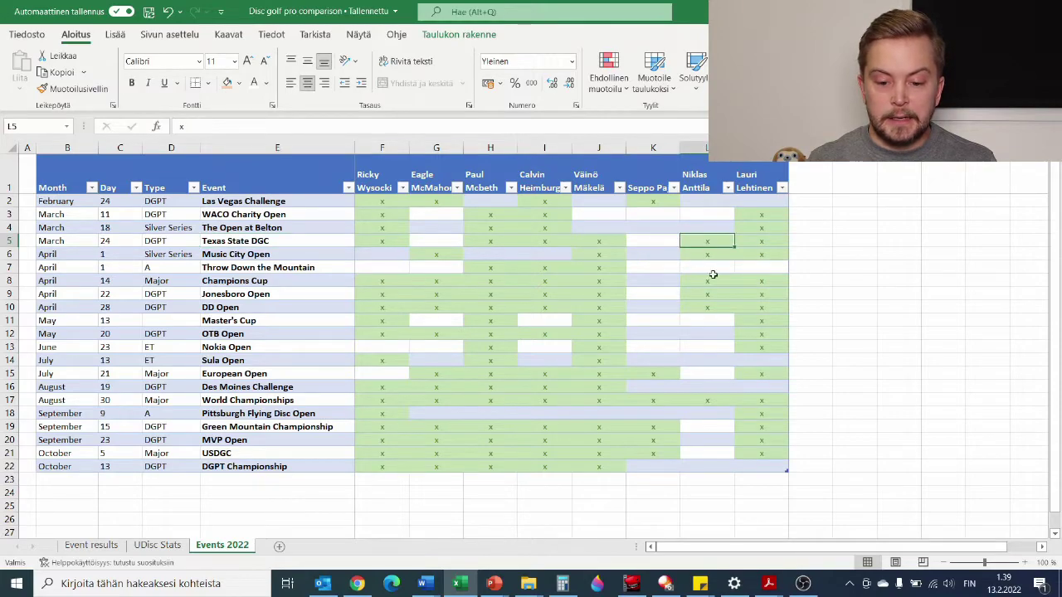
left_click(599, 246)
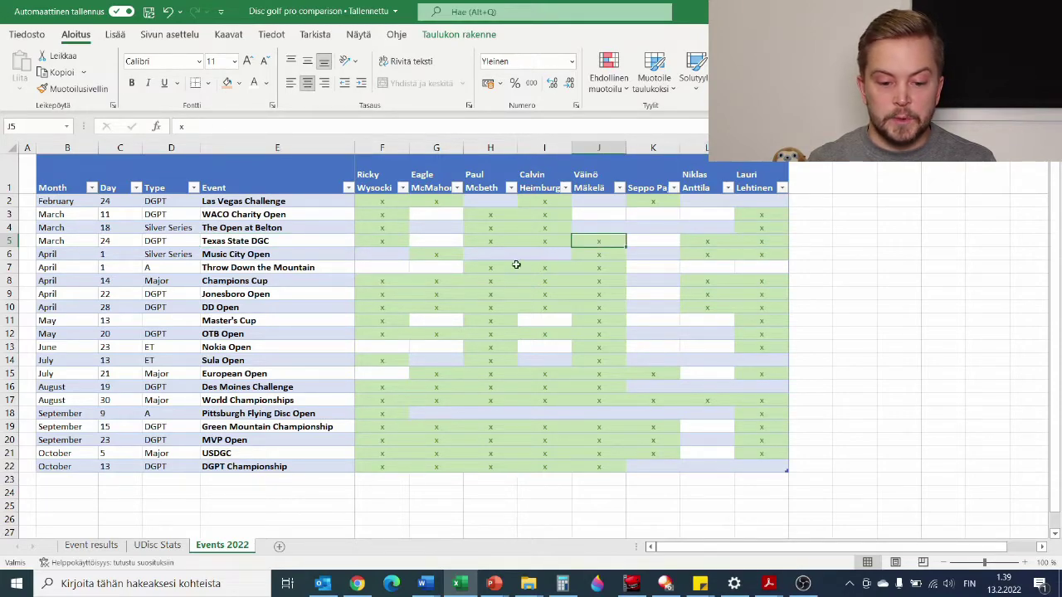
left_click(279, 255)
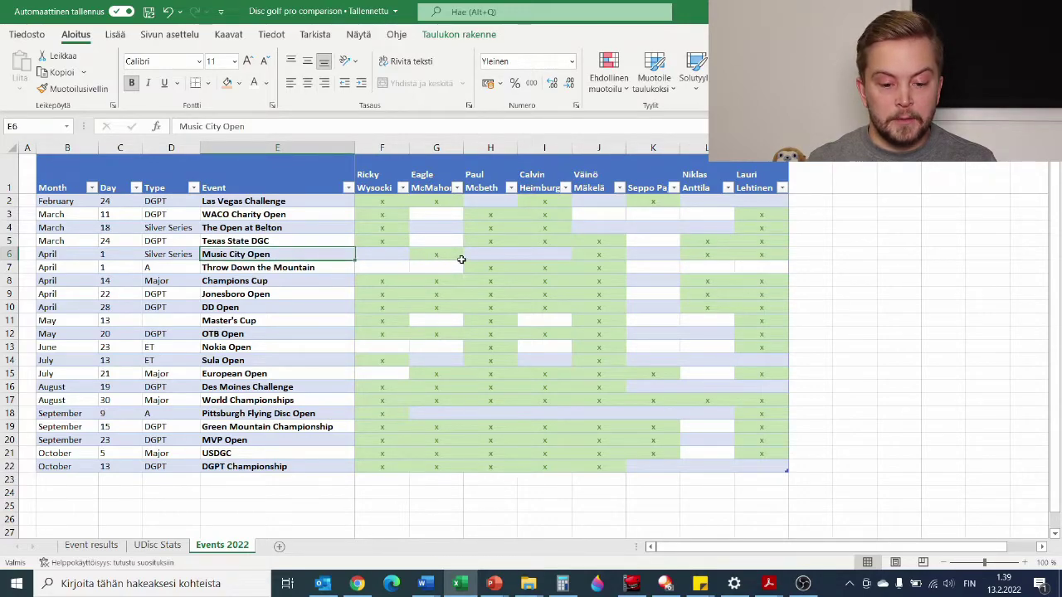
left_click(278, 267)
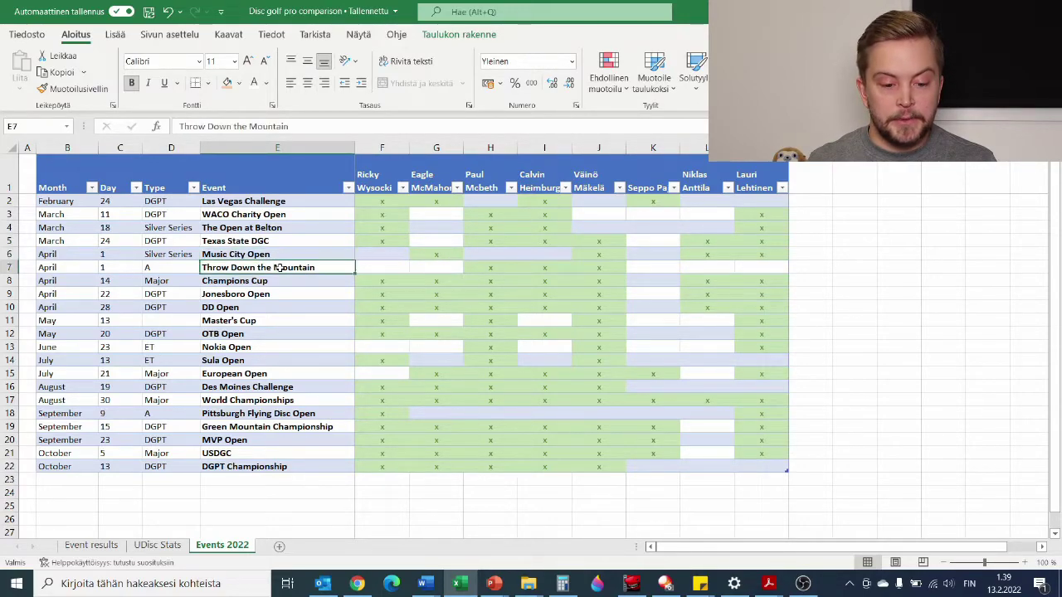
left_click(302, 281)
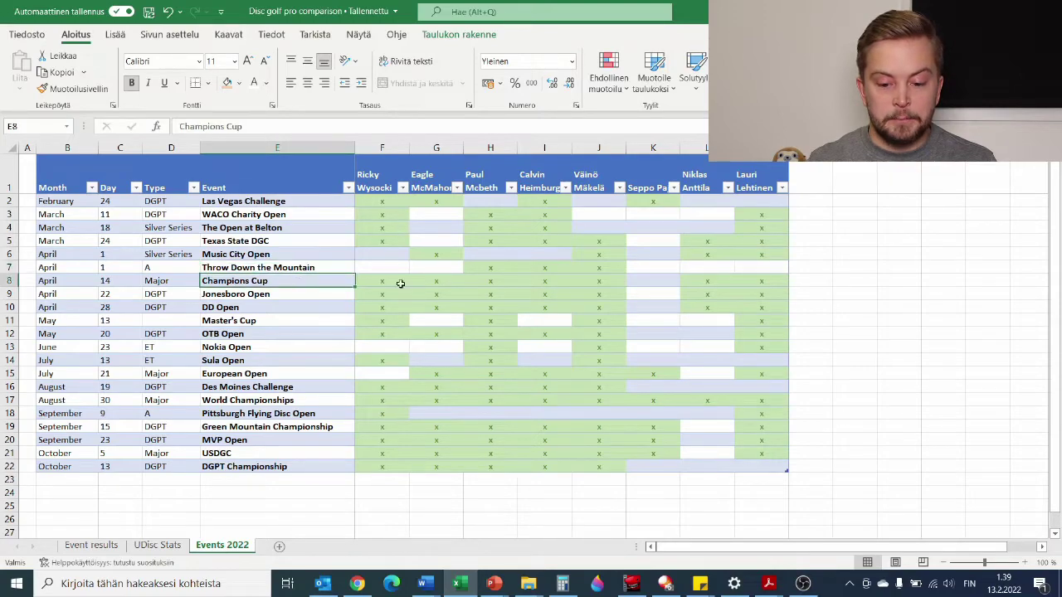
left_click(314, 297)
left_click(300, 309)
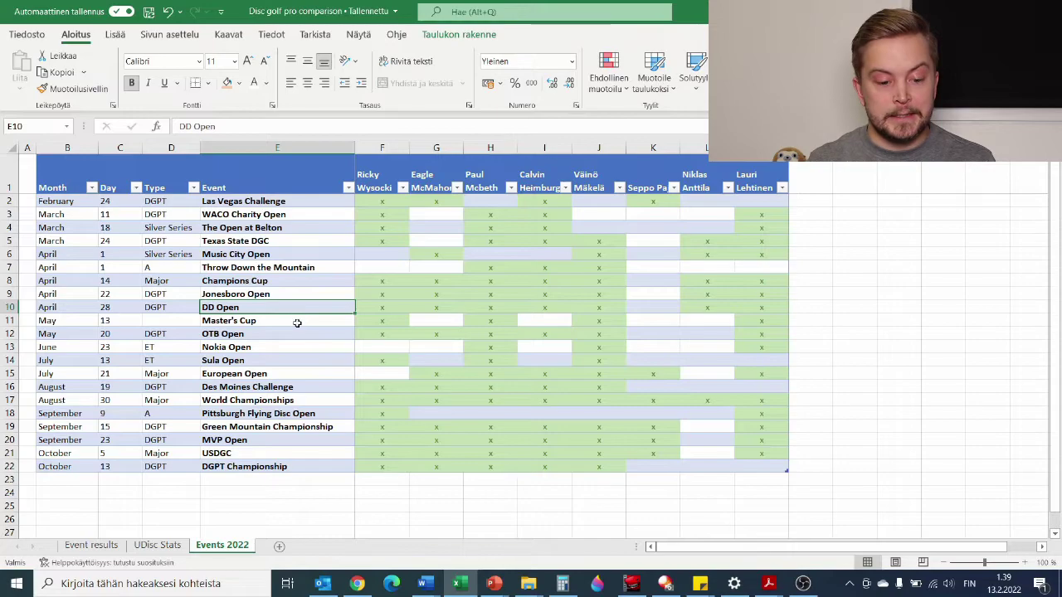
left_click(294, 323)
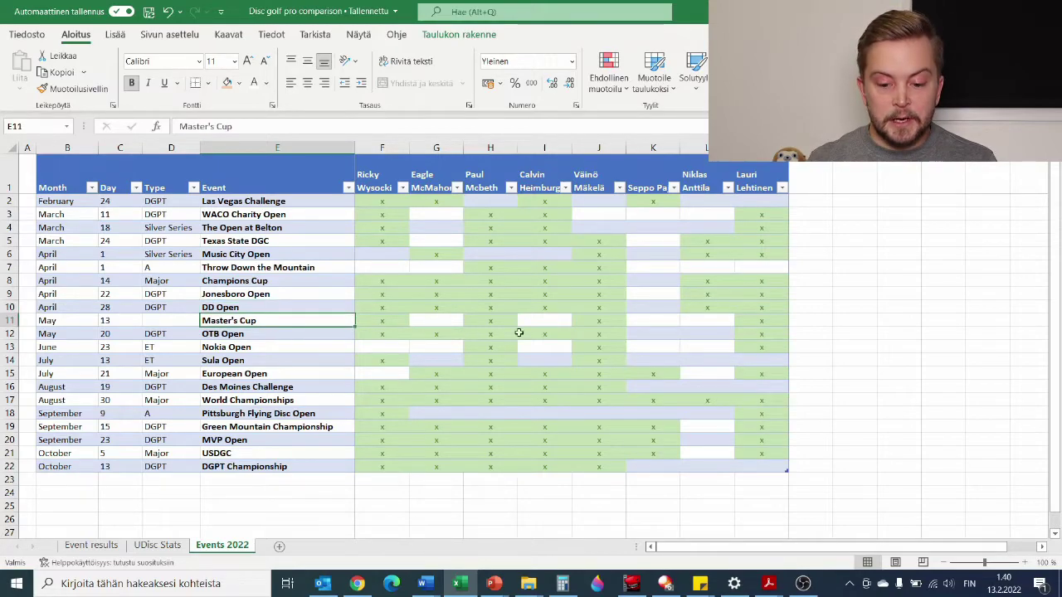
left_click(295, 334)
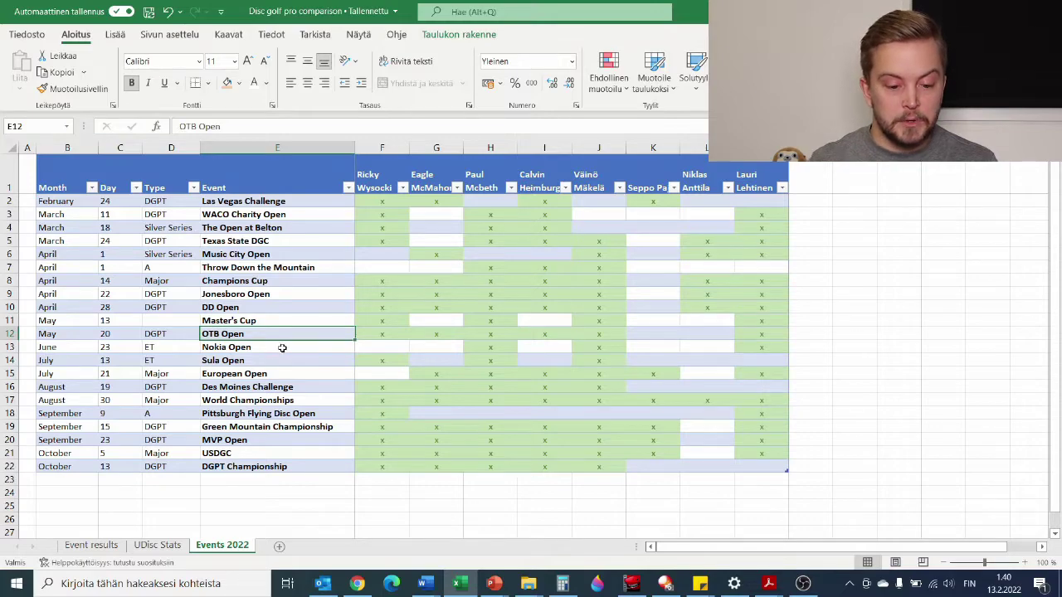
left_click(278, 349)
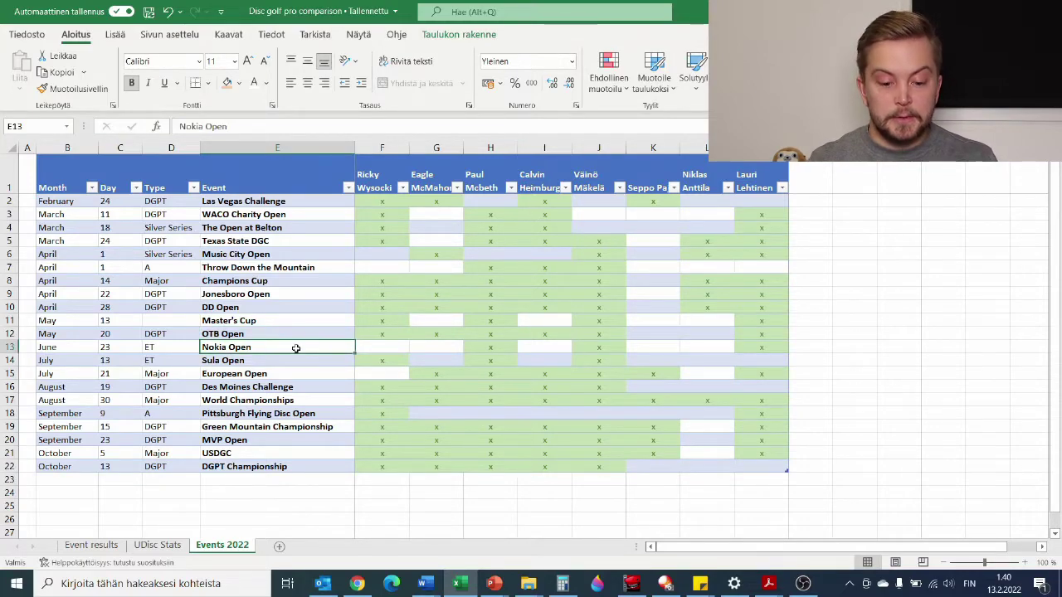
left_click(475, 348)
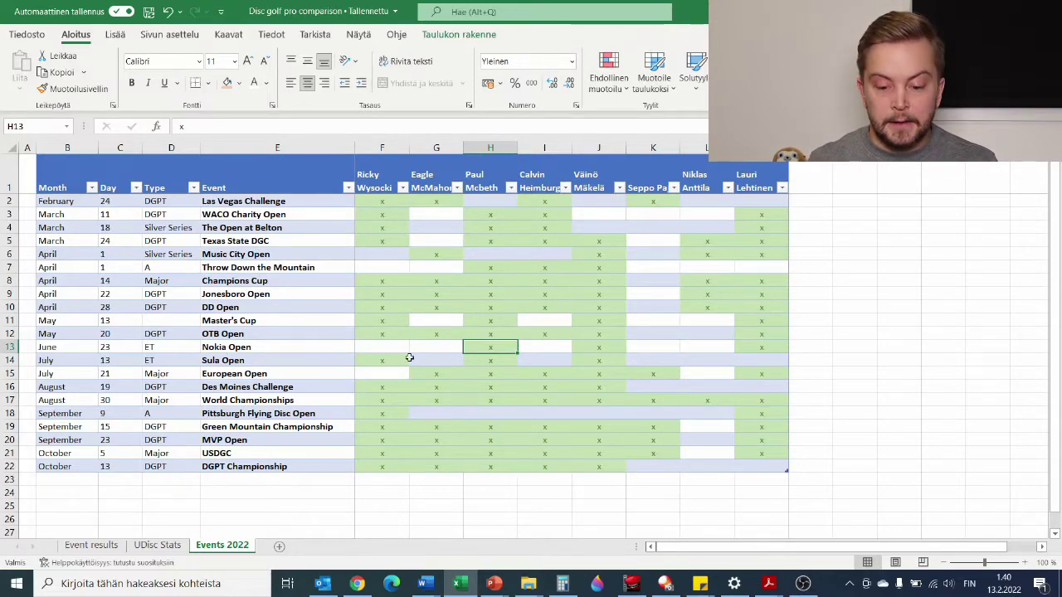
left_click(261, 370)
left_click(247, 360)
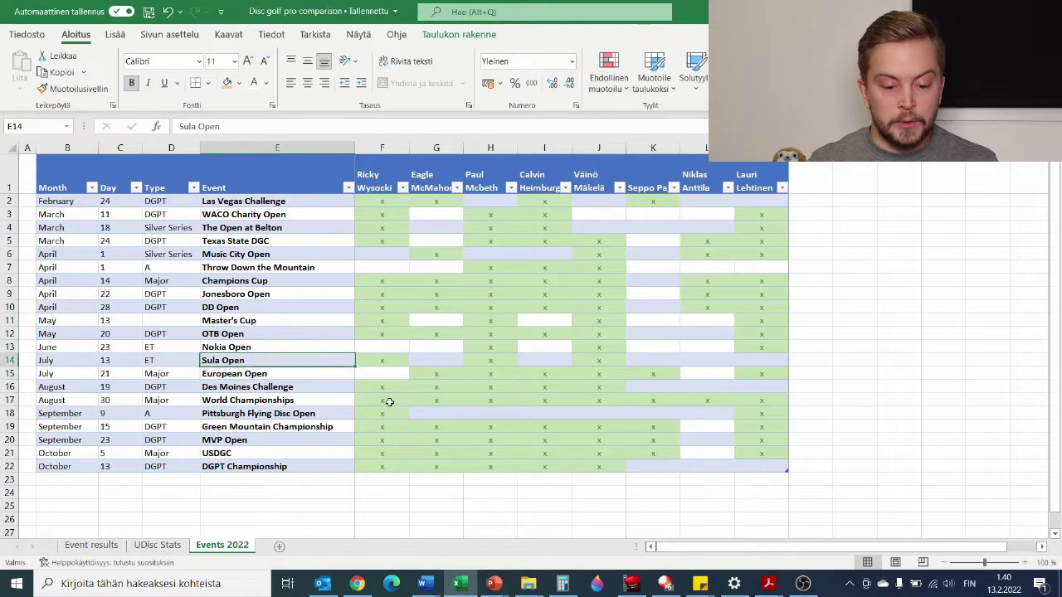
left_click(279, 370)
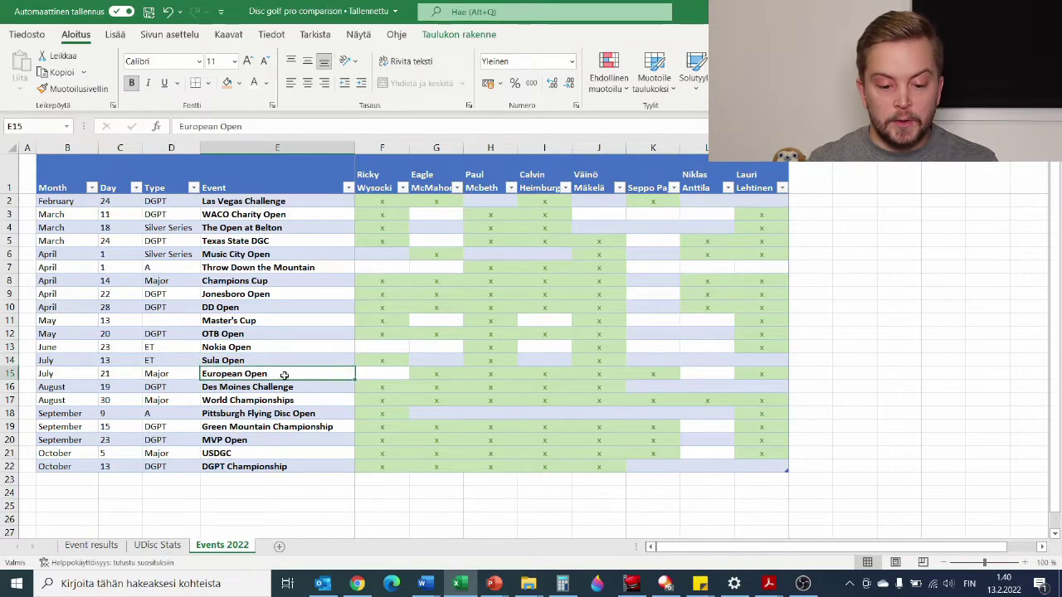
Mark the column L player as attending the European Open with an x in L15
left_click(388, 375)
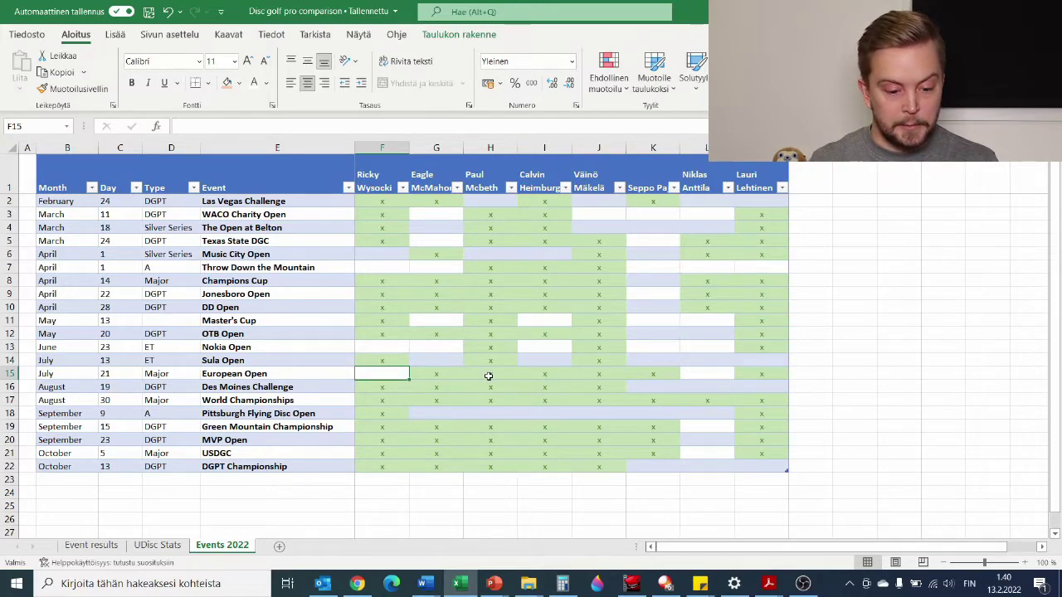
left_click(707, 375)
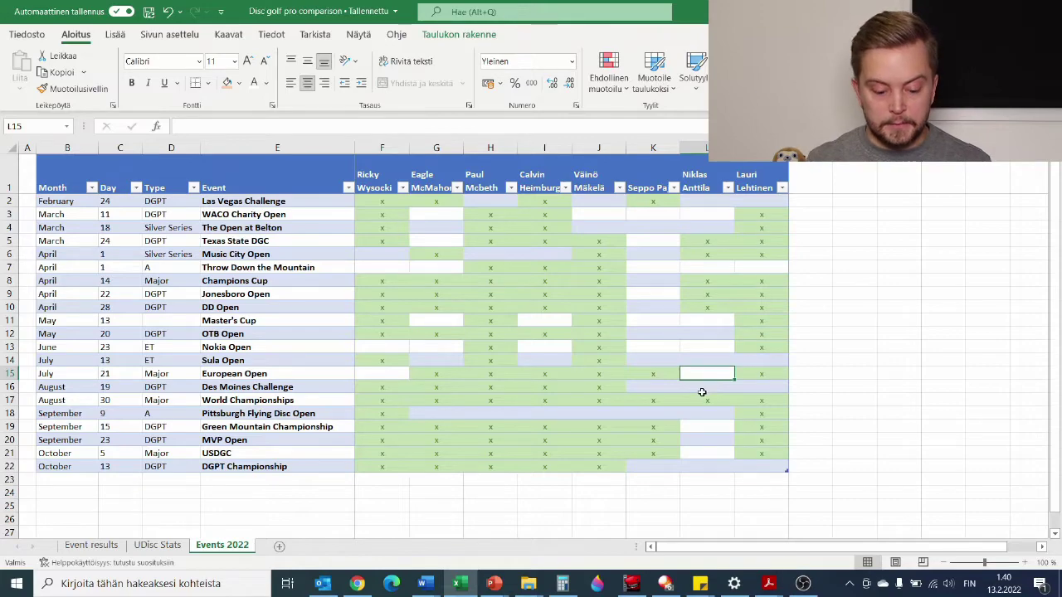
type("x")
left_click(674, 389)
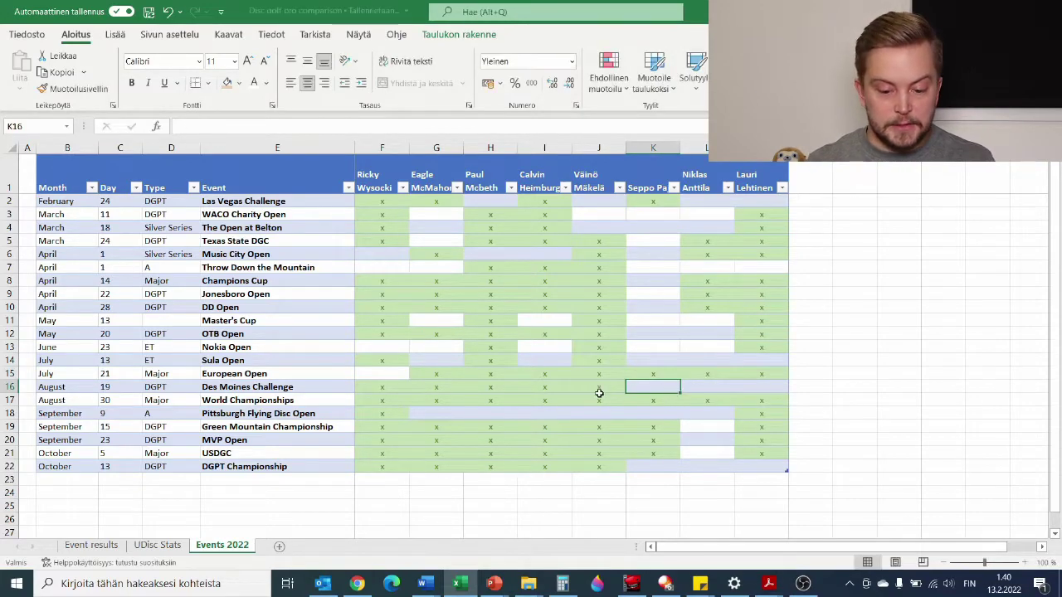
Review the Des Moines Challenge, World Championships and Pittsburgh Flying Disc Open rows
left_click(16, 386)
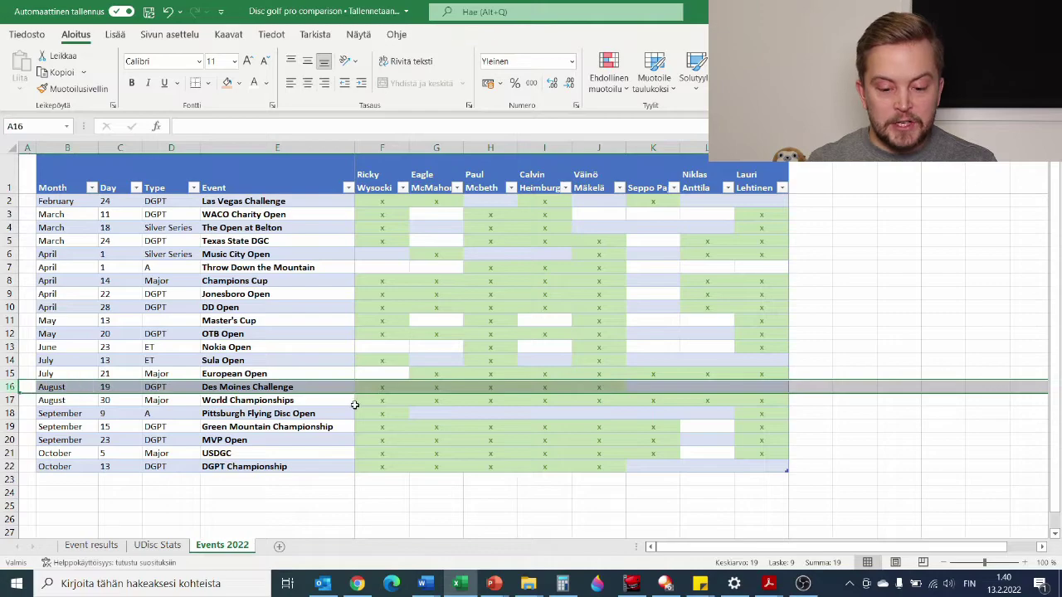
left_click(496, 402)
left_click(618, 390)
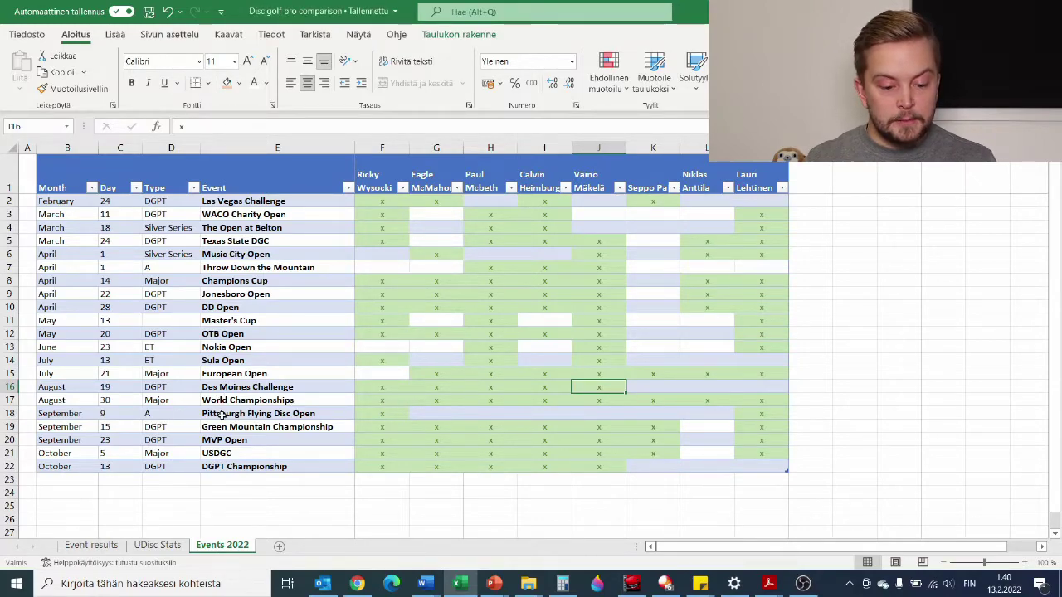
left_click(269, 413)
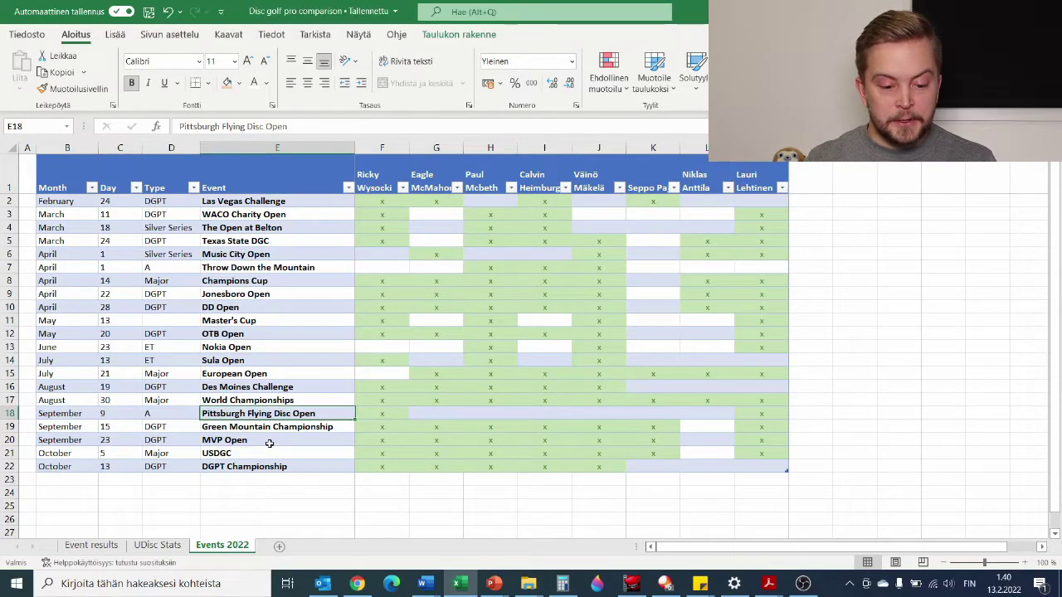
left_click(396, 419)
left_click(749, 420)
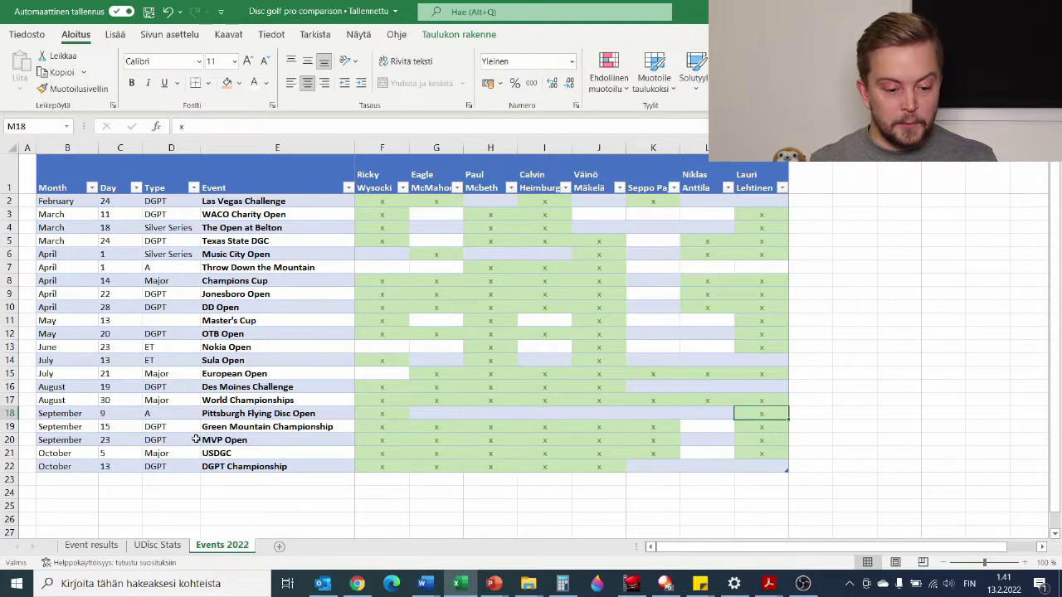
left_click(302, 426)
left_click(317, 437)
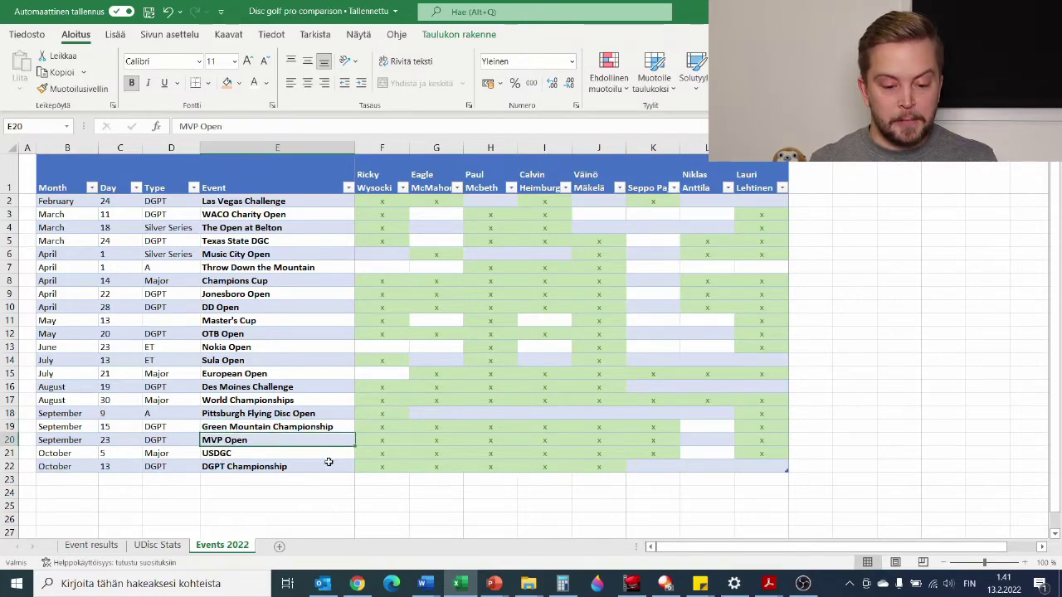
left_click(303, 452)
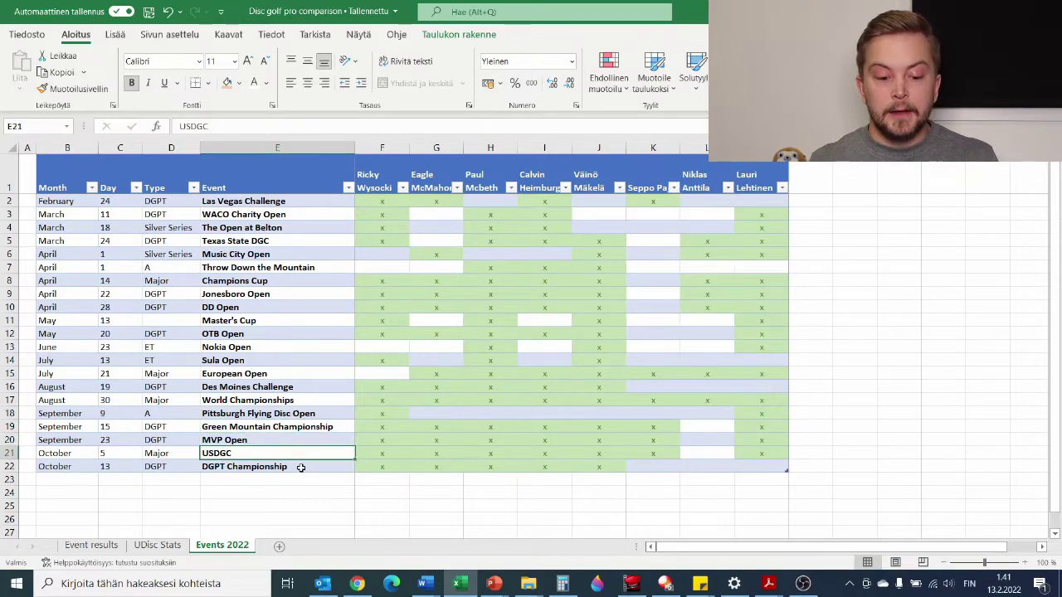
left_click(301, 467)
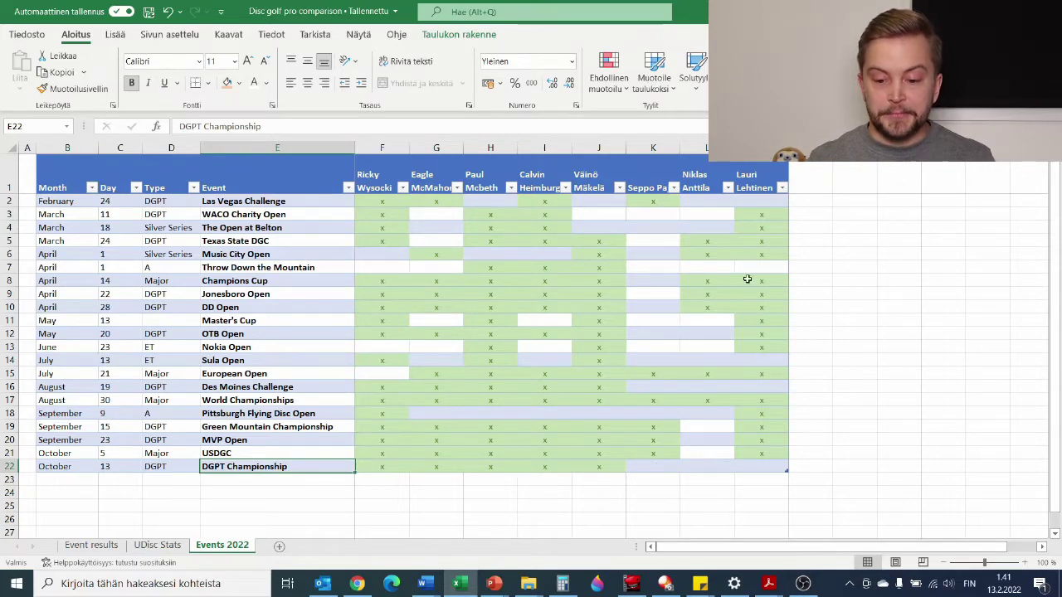
left_click(703, 148)
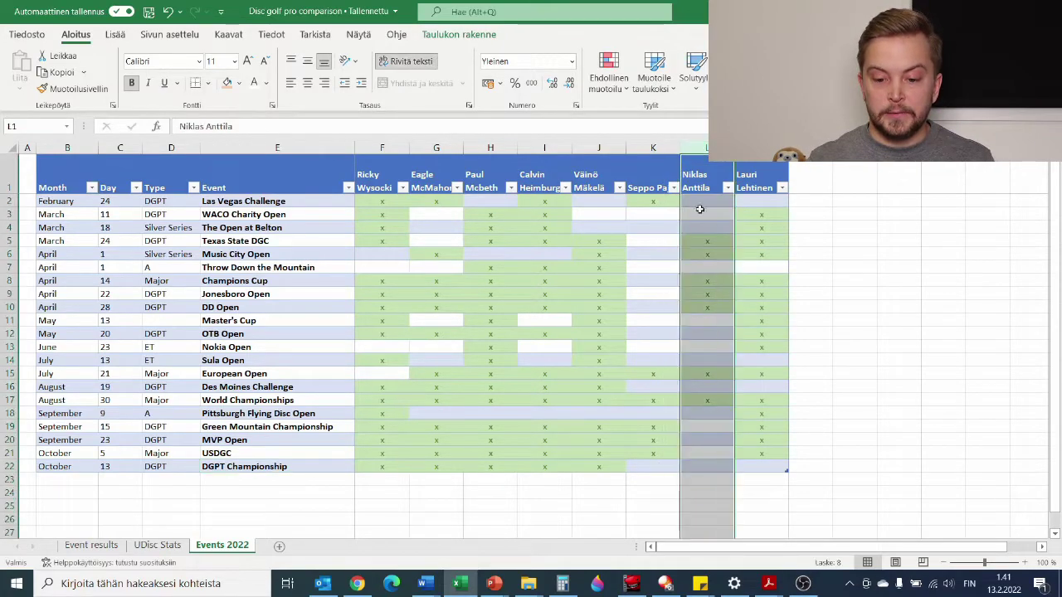
left_click(716, 424)
left_click_drag(706, 244, 705, 332)
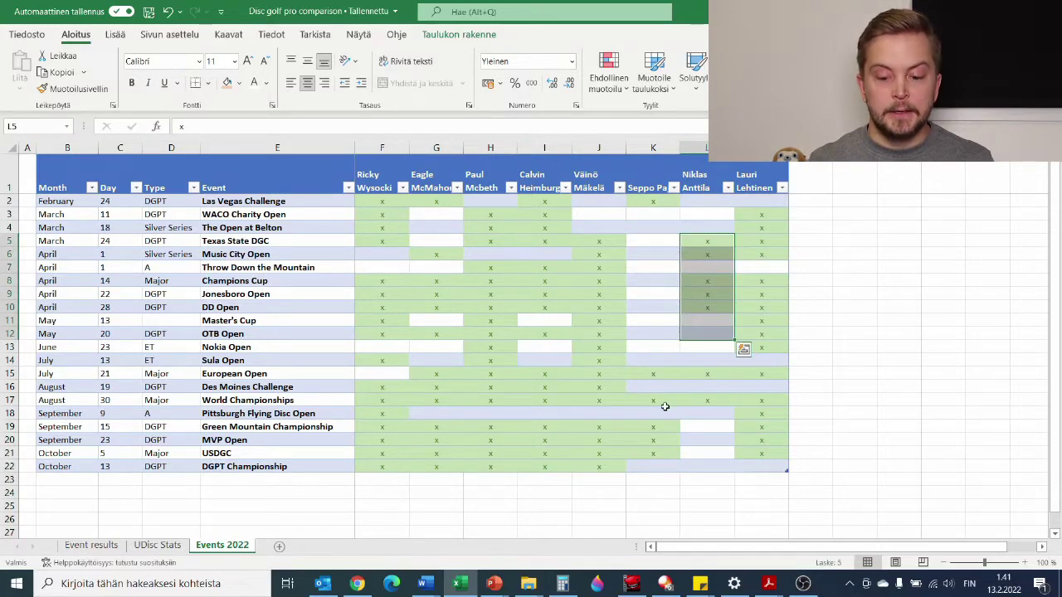
left_click(707, 403)
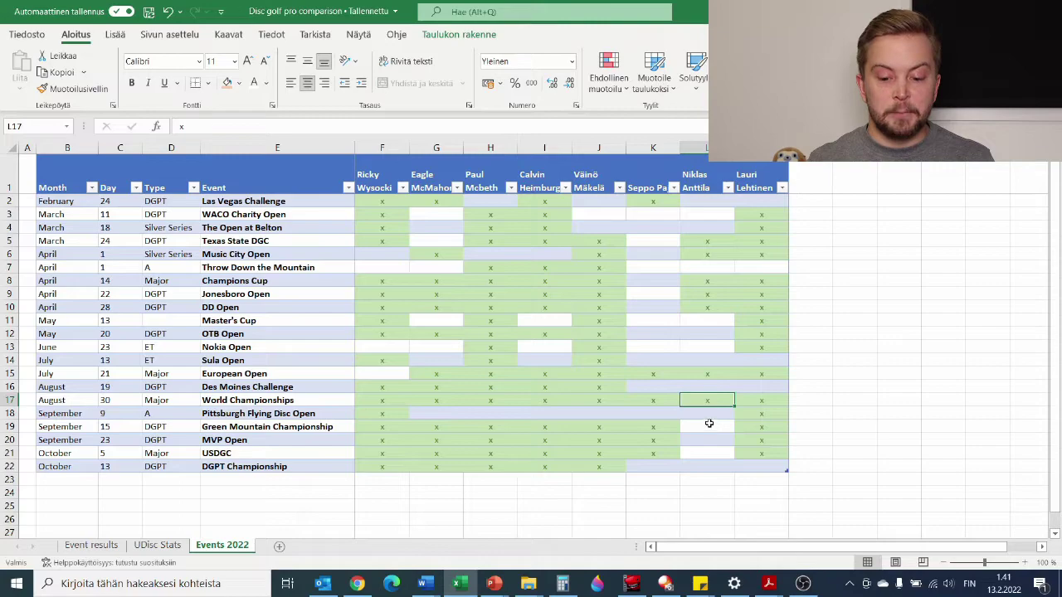
left_click_drag(699, 415, 701, 454)
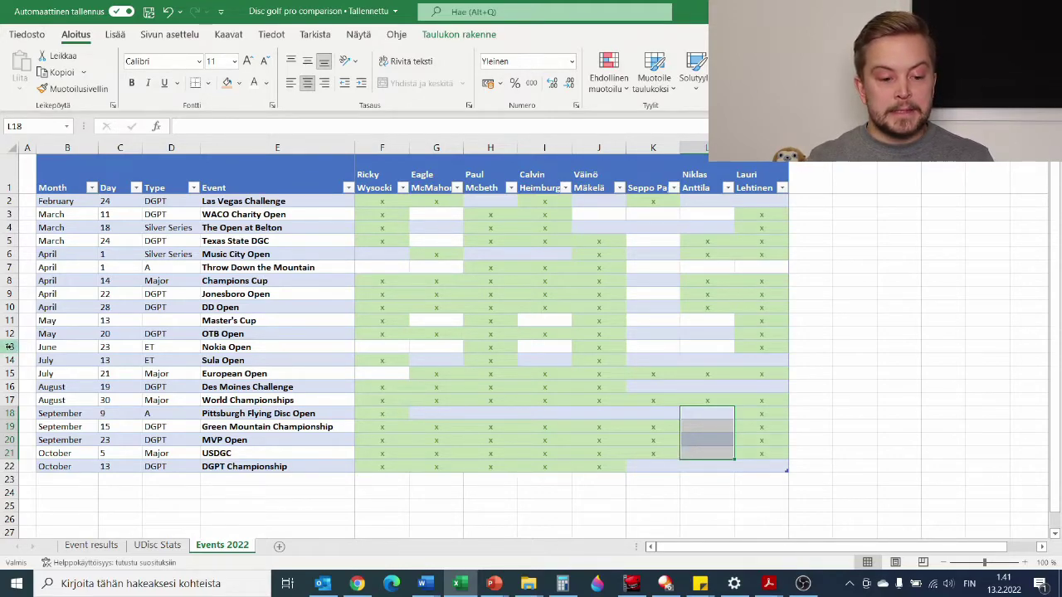
left_click_drag(10, 347, 10, 360)
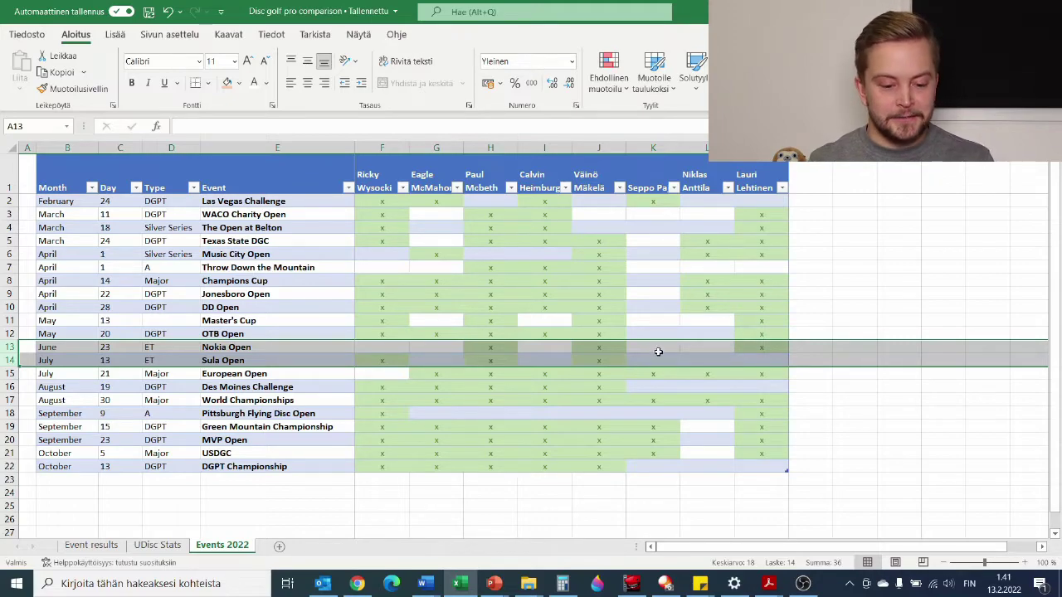
left_click(610, 505)
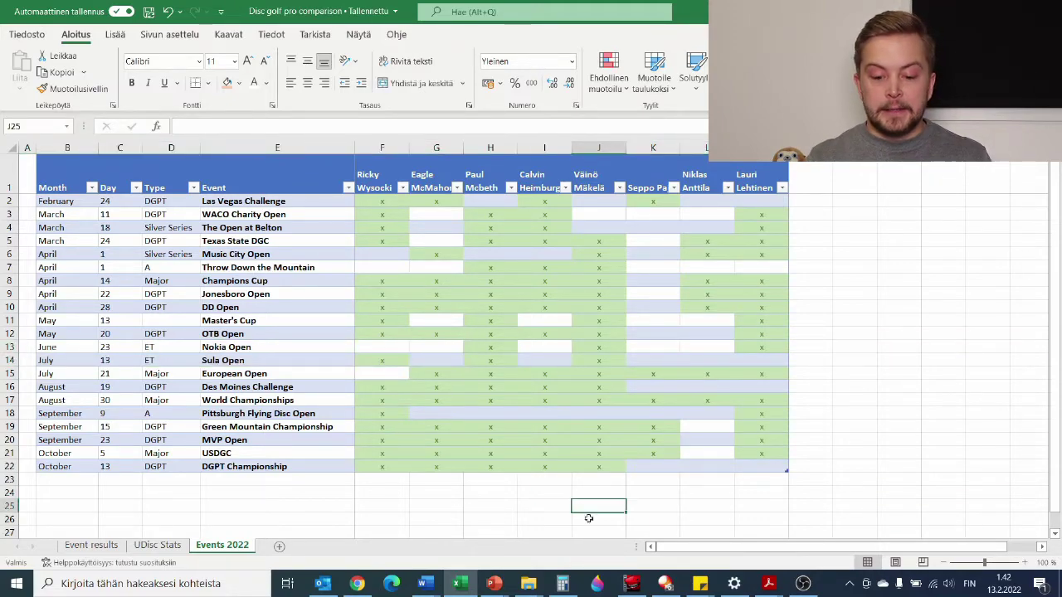